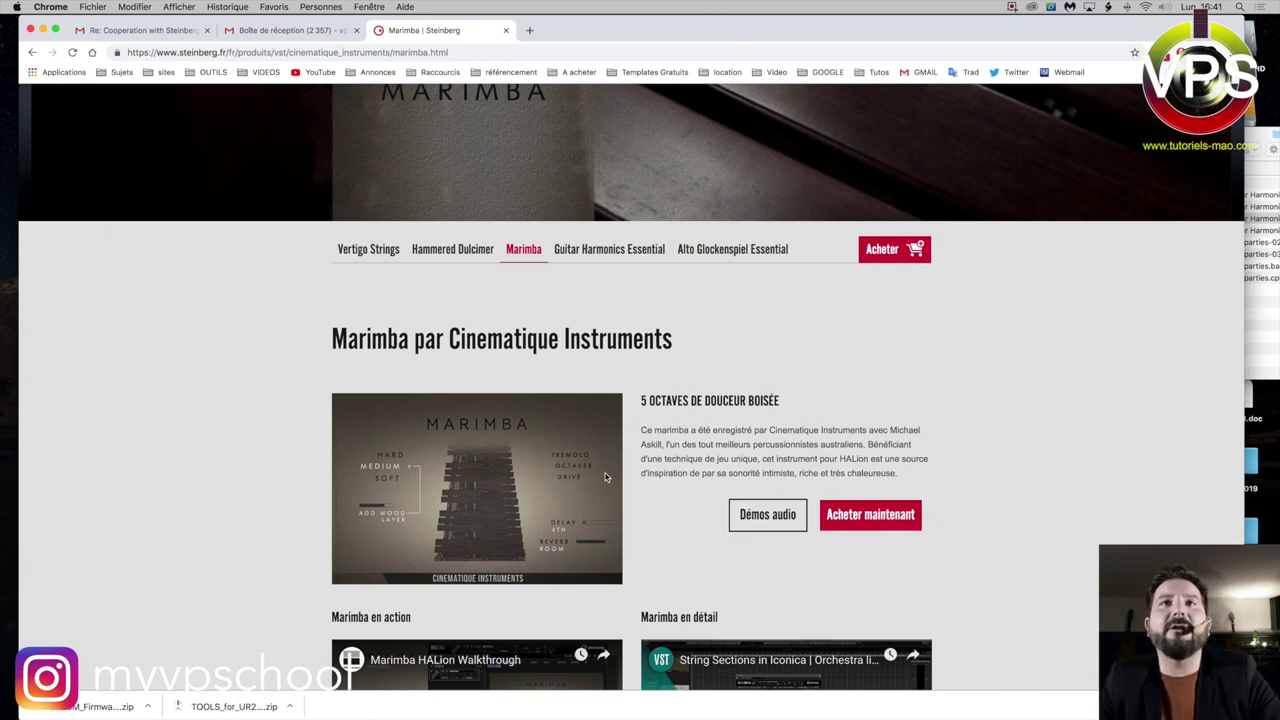
# Step: Review the Marimba product page's description and videos on the Steinberg site
pyautogui.scroll(-1, 670, 449)
pyautogui.scroll(-4, 670, 449)
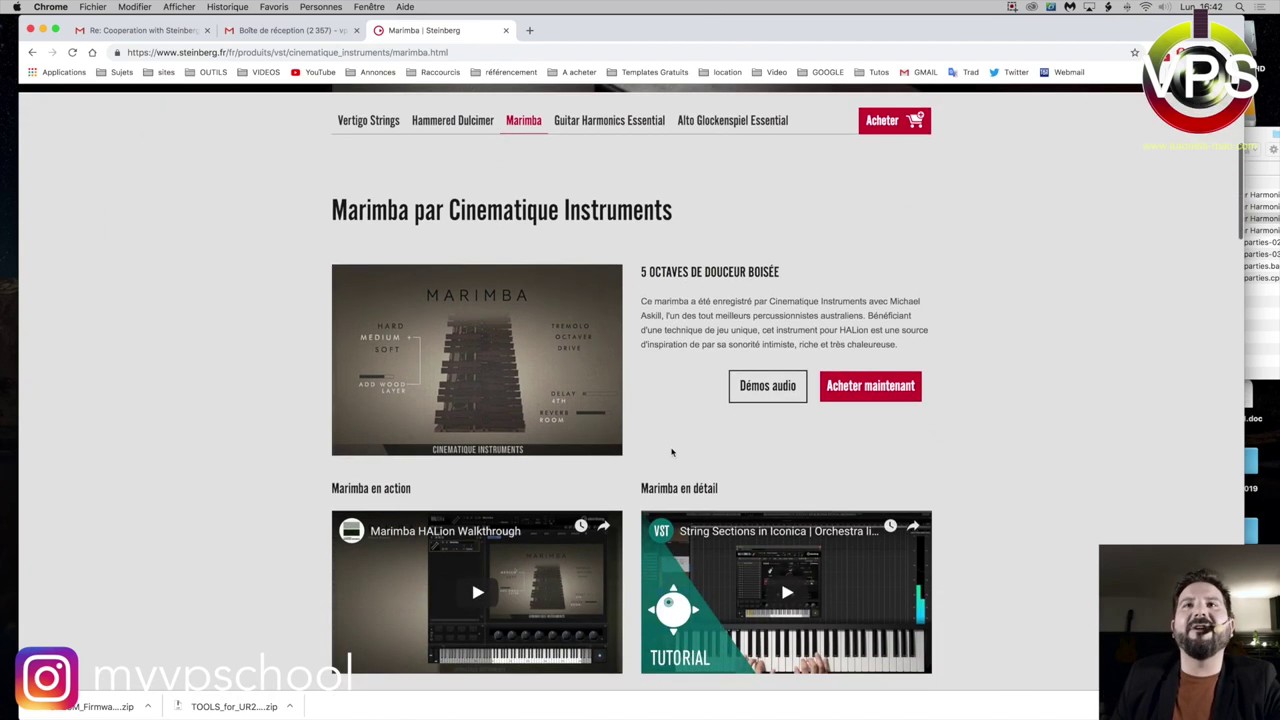
pyautogui.scroll(-3, 680, 414)
pyautogui.scroll(3, 677, 411)
pyautogui.scroll(1, 677, 411)
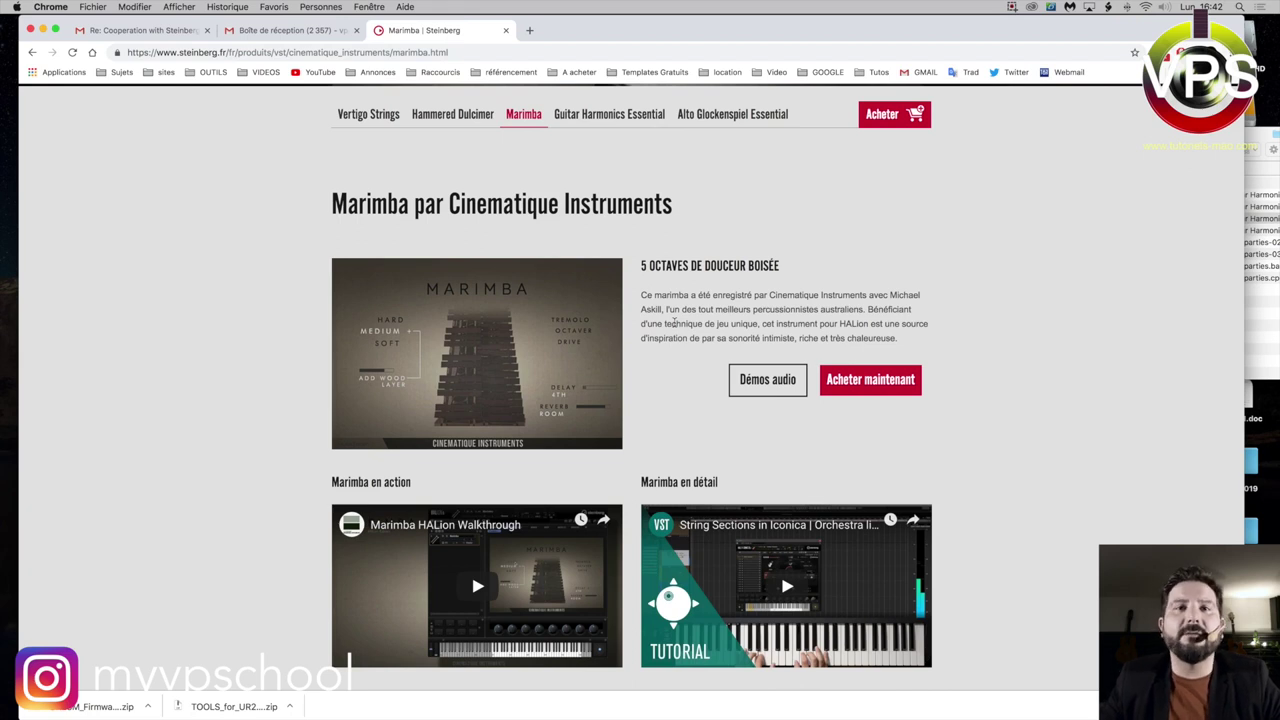
pyautogui.scroll(1, 634, 232)
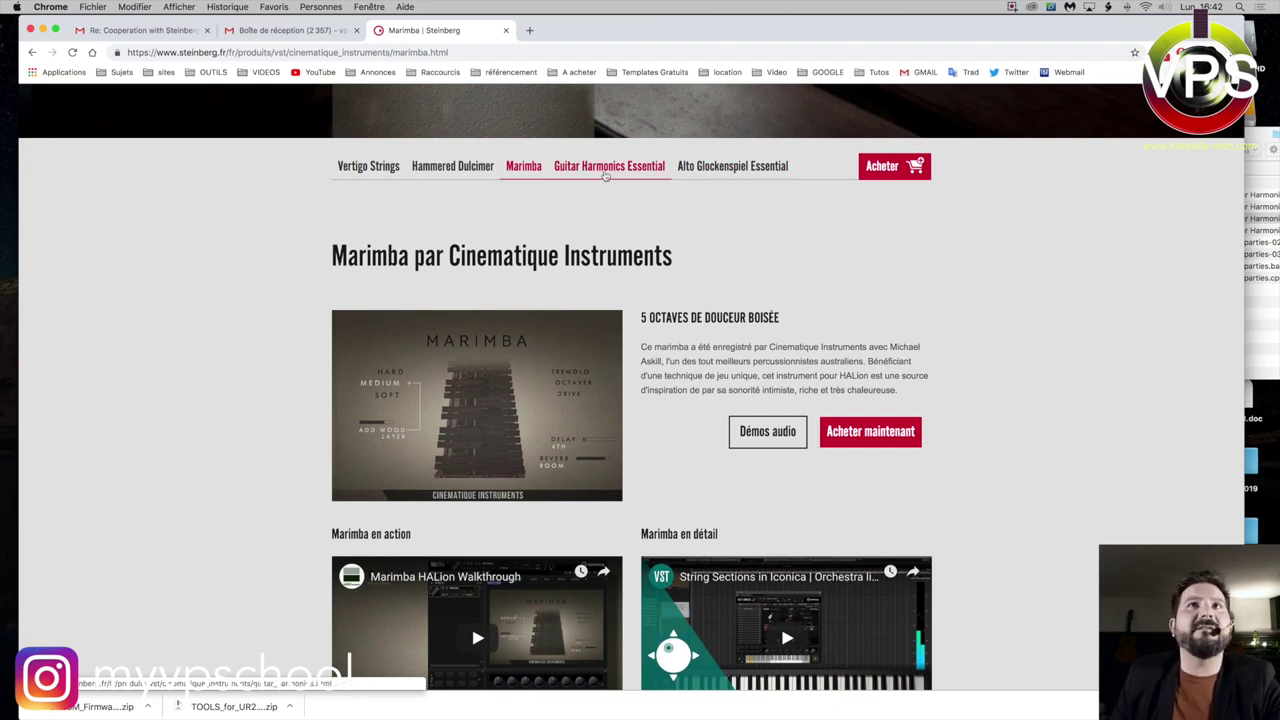
# Step: Open the Guitar Harmonics Essential product page and review its description
pyautogui.click(645, 172)
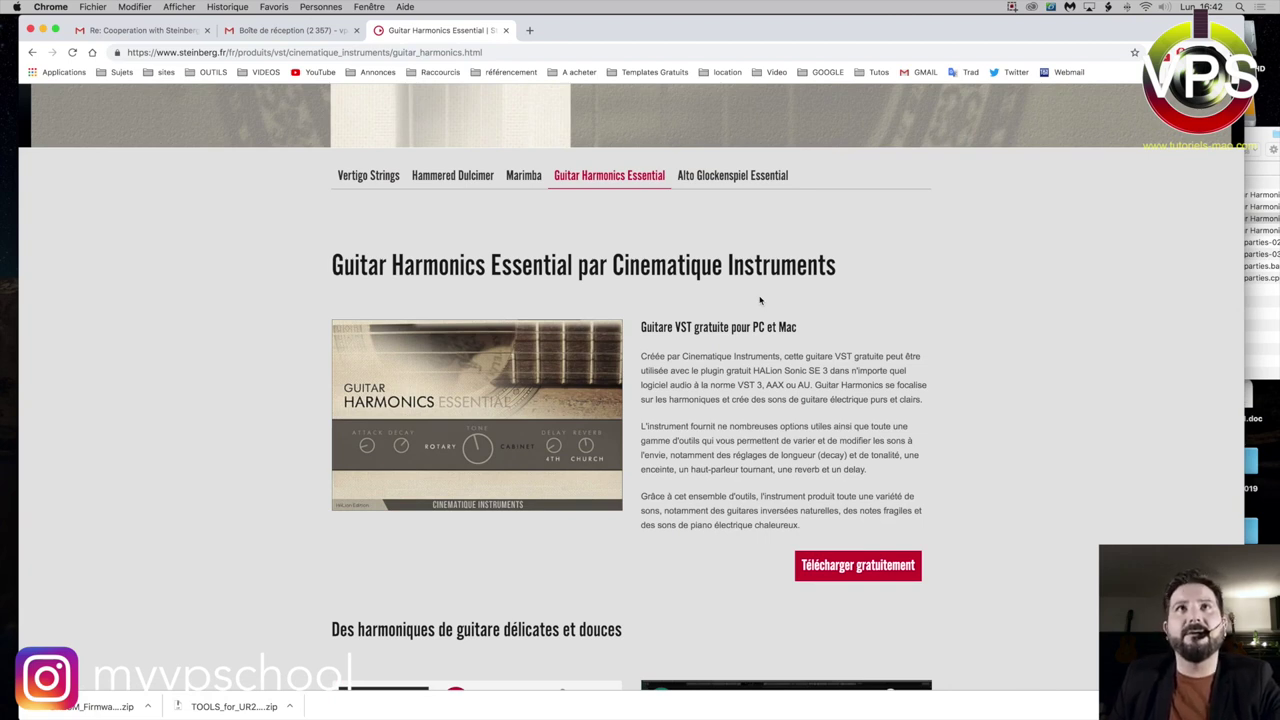
pyautogui.scroll(1, 760, 300)
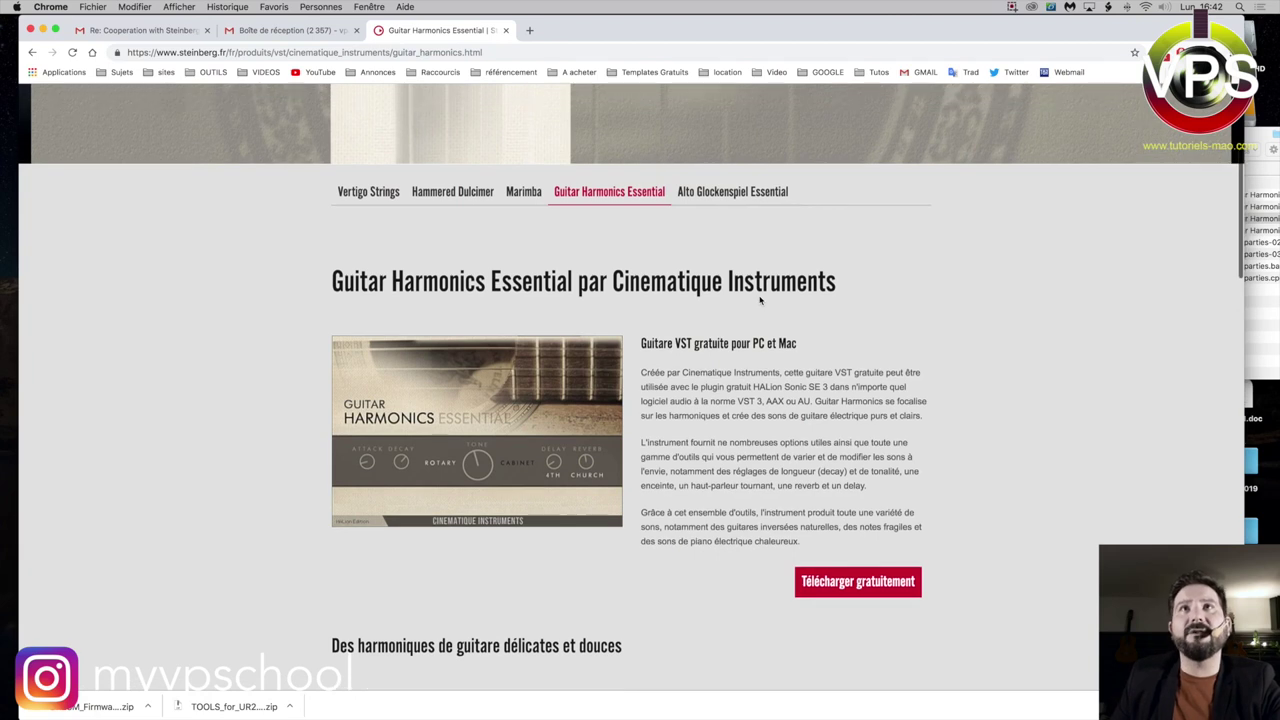
pyautogui.scroll(2, 760, 300)
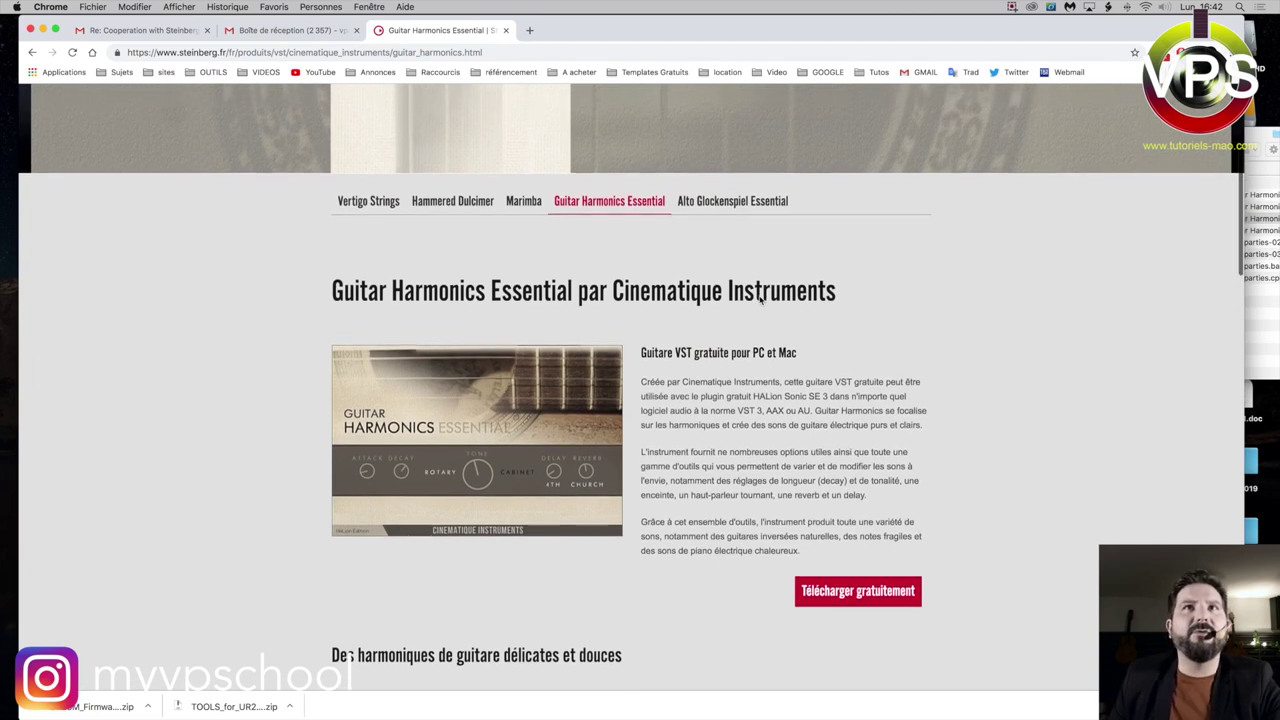
pyautogui.scroll(2, 760, 302)
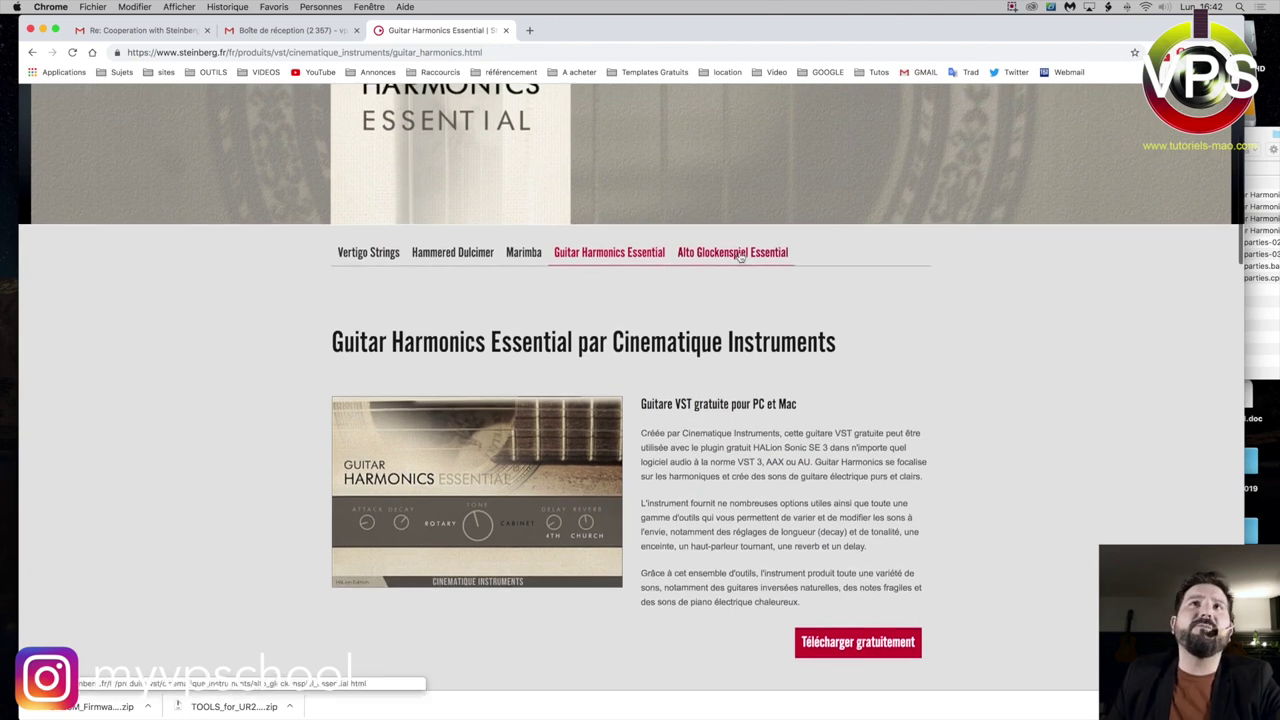
# Step: Open the Alto Glockenspiel Essential product page and read through its description and media
pyautogui.click(713, 254)
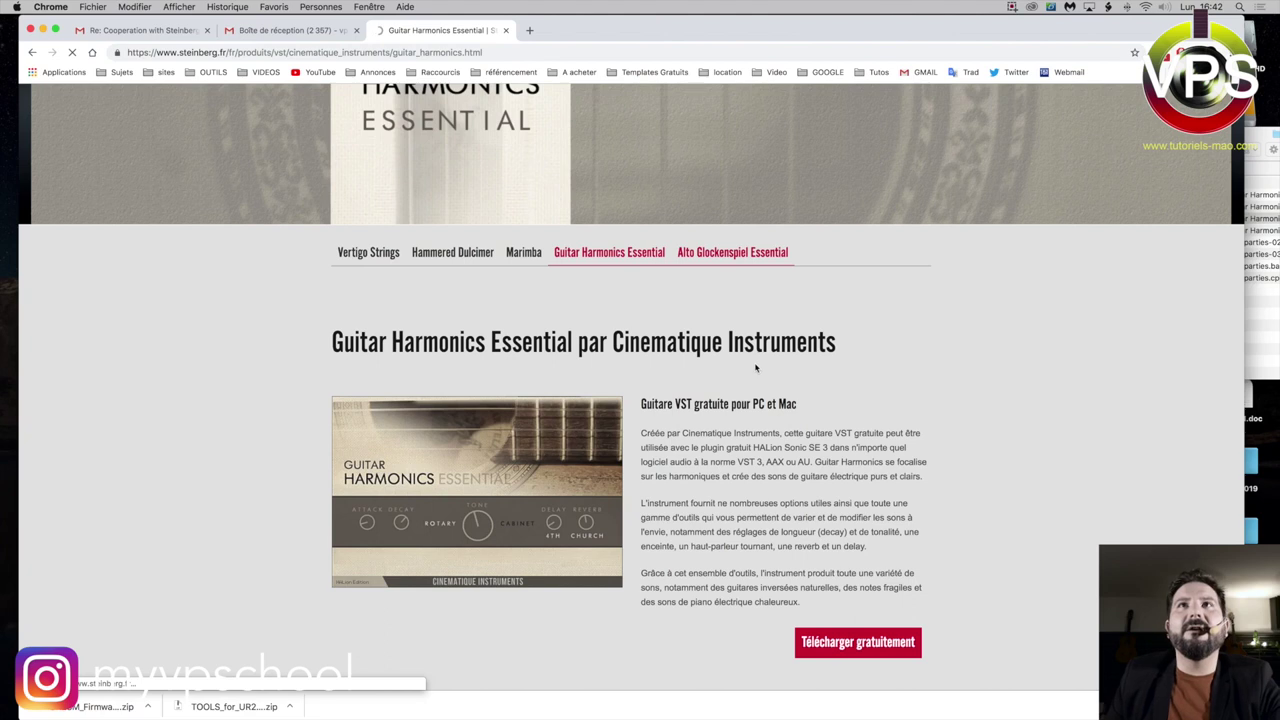
pyautogui.scroll(-5, 750, 279)
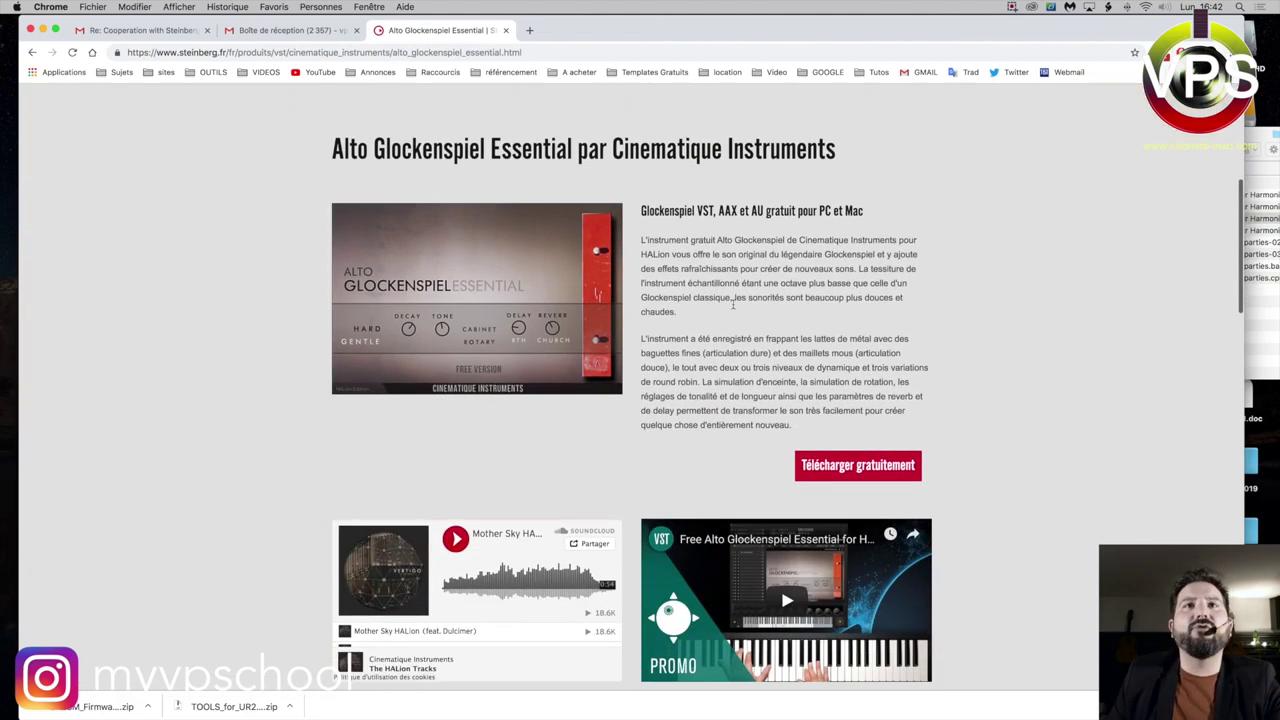
pyautogui.scroll(-3, 733, 304)
pyautogui.scroll(2, 733, 304)
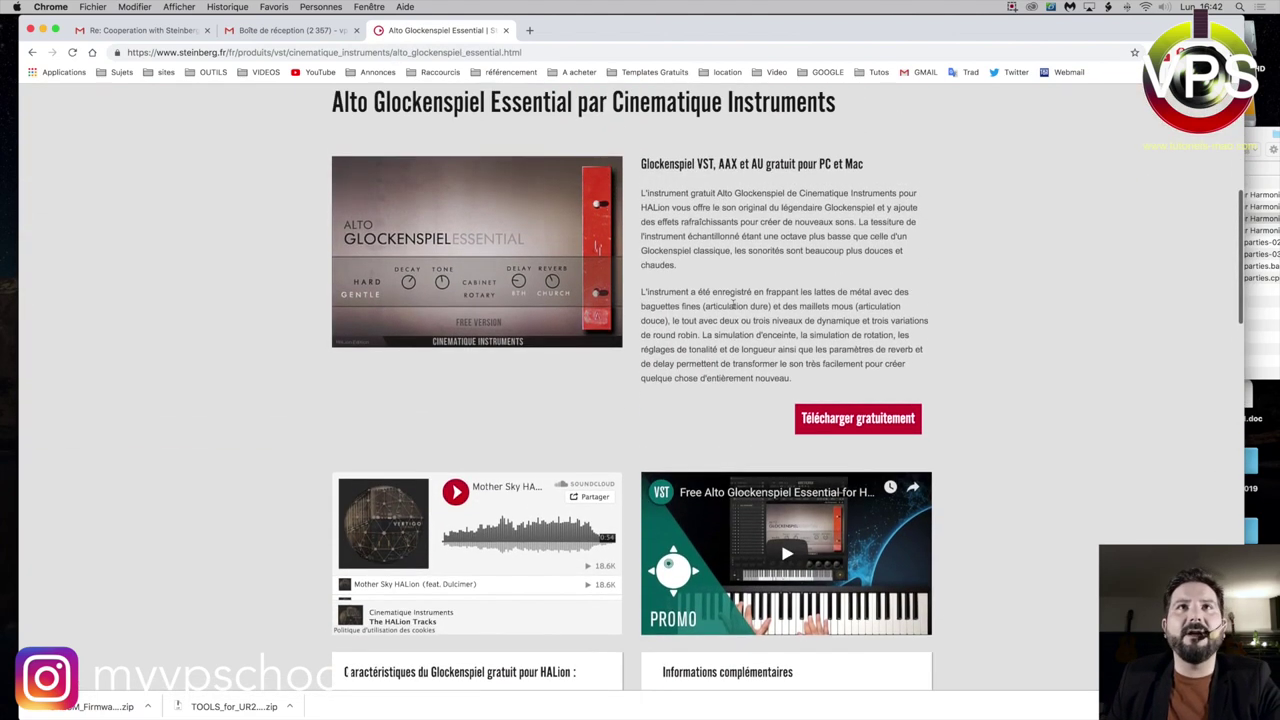
pyautogui.scroll(4, 733, 303)
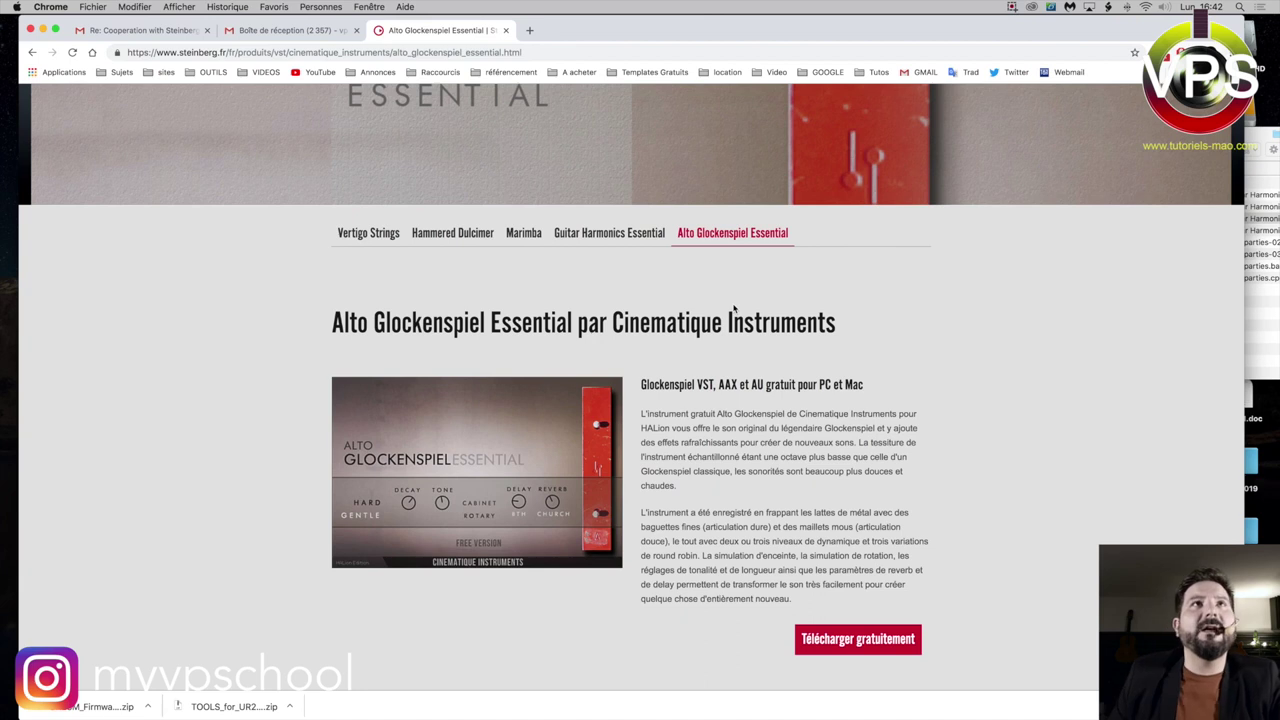
# Step: Switch to the Cubase project and move the Guitar Harmonics clip to start at bar 24
pyautogui.click(43, 31)
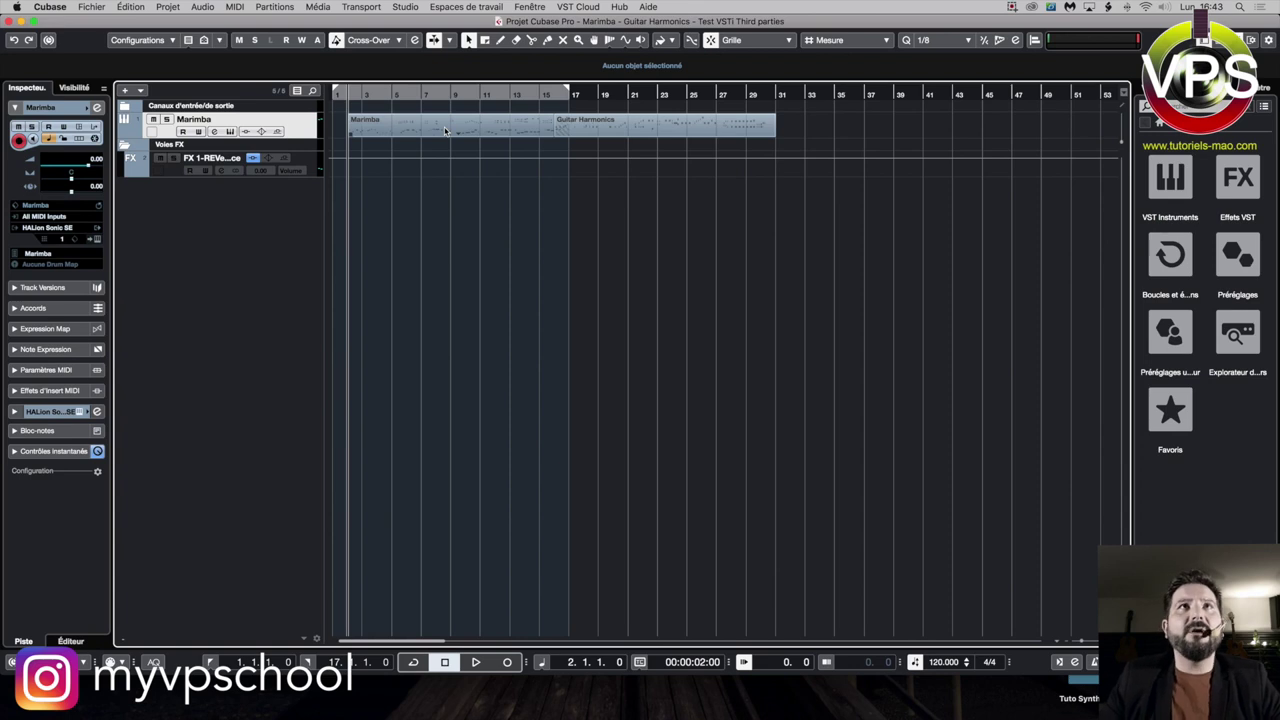
pyautogui.moveTo(577, 128); pyautogui.dragTo(694, 137)
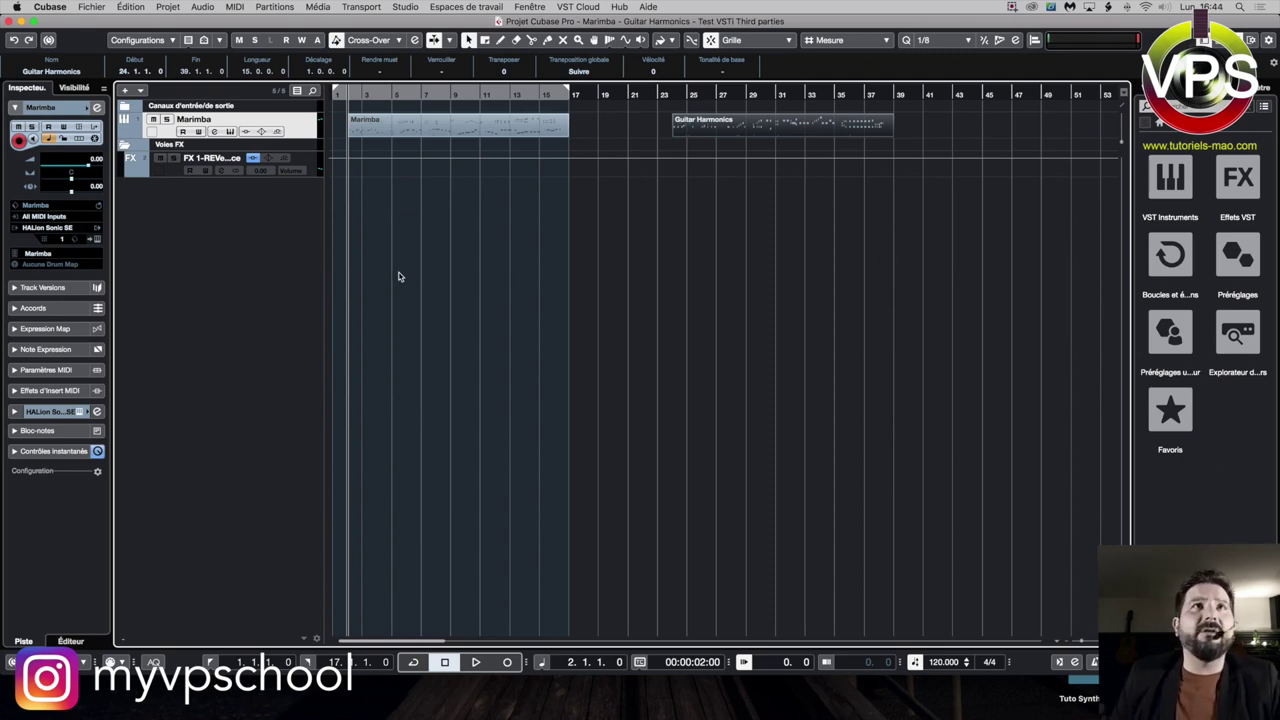
pyautogui.rightClick(265, 221)
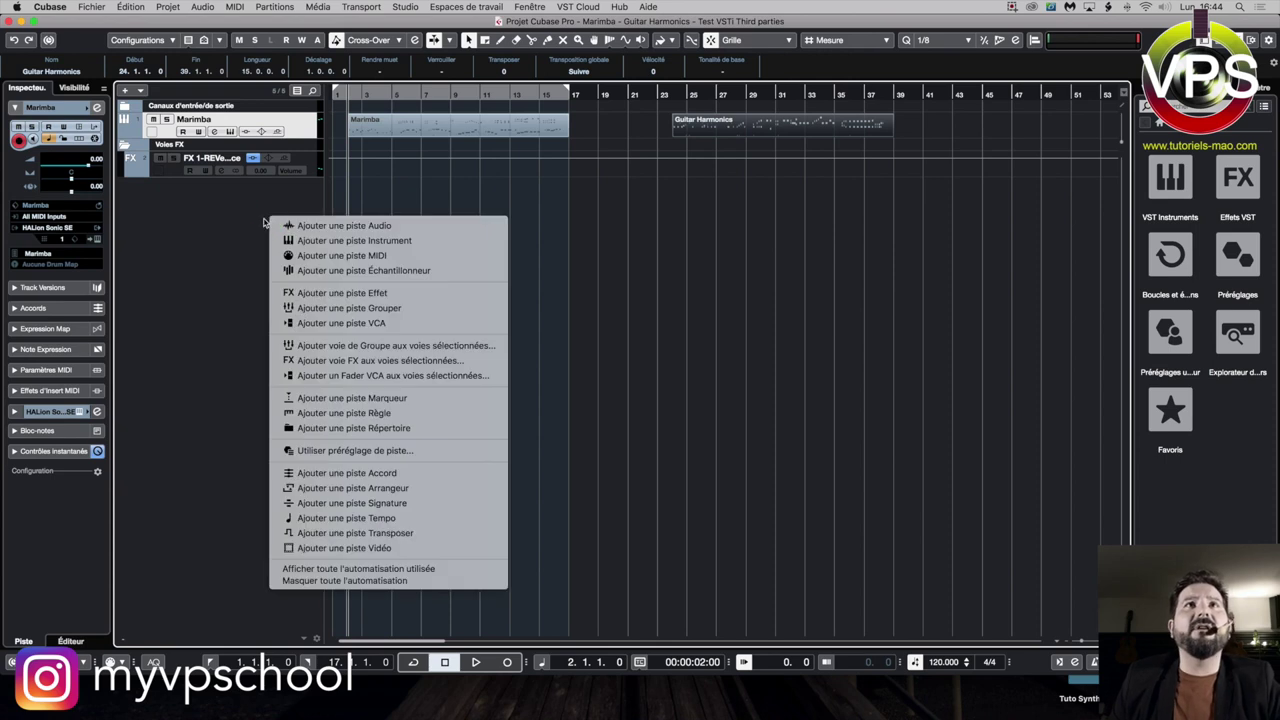
pyautogui.click(356, 243)
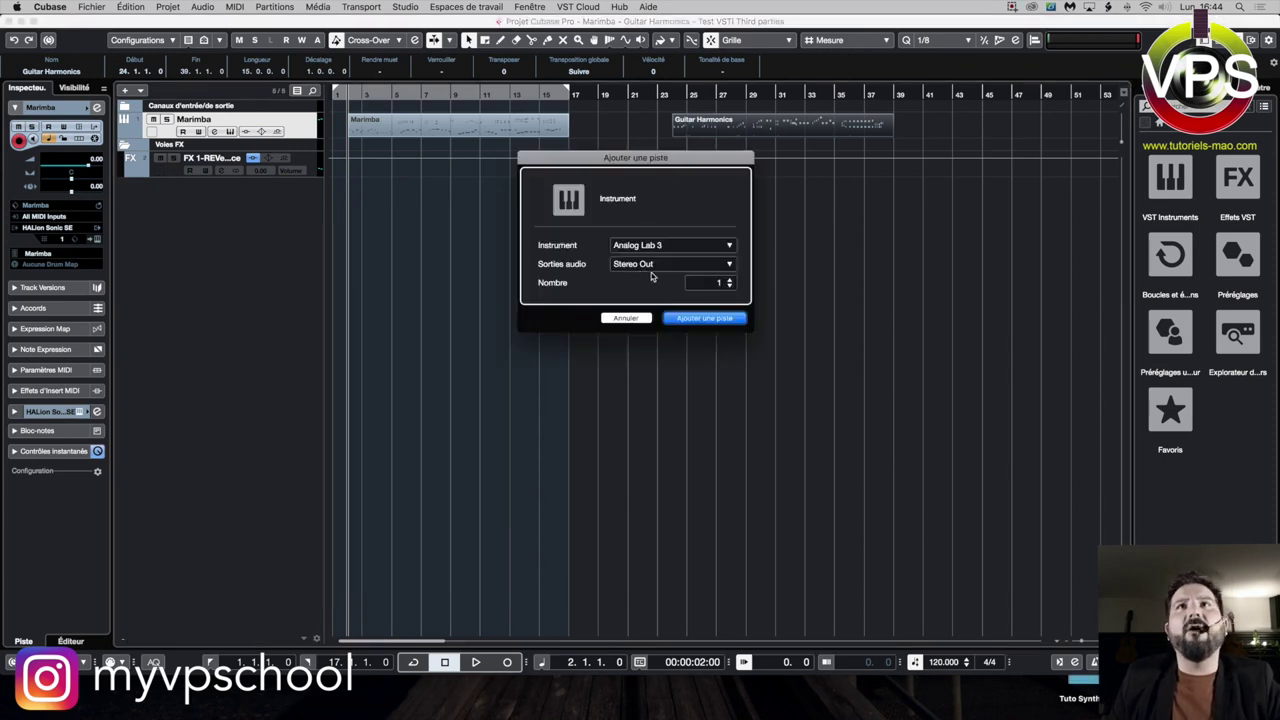
pyautogui.click(651, 246)
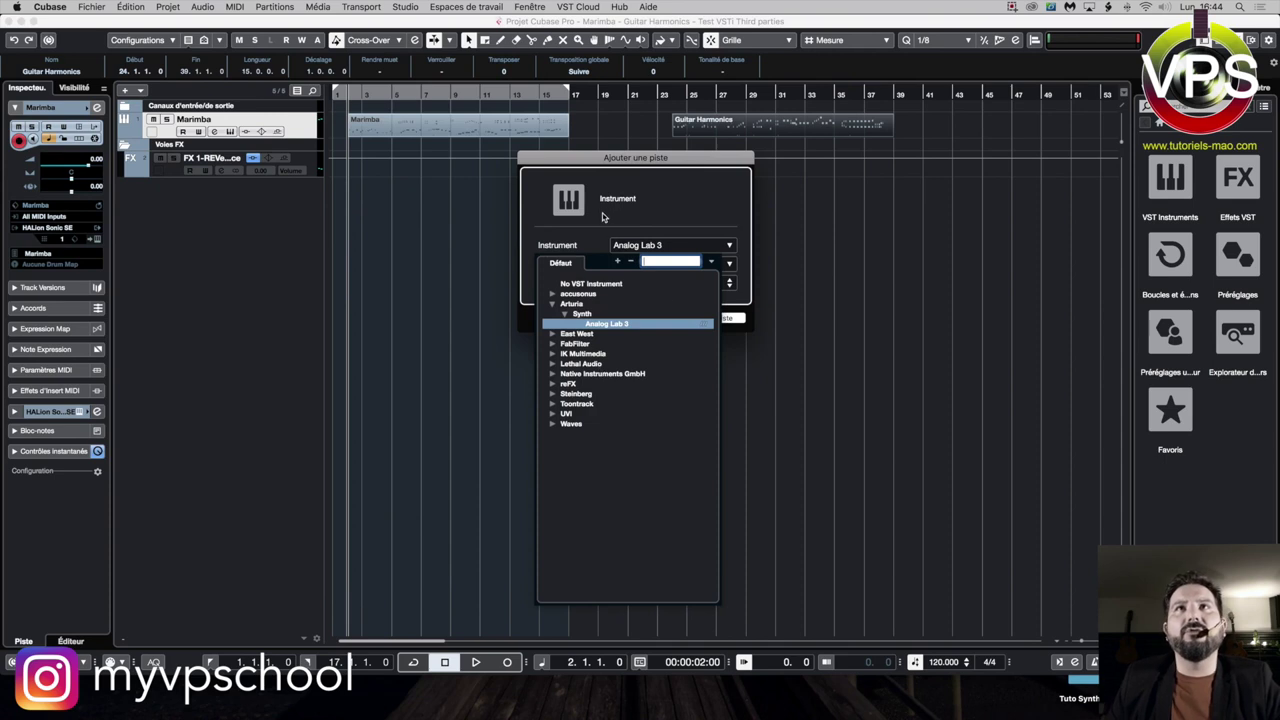
pyautogui.click(651, 194)
pyautogui.click(628, 319)
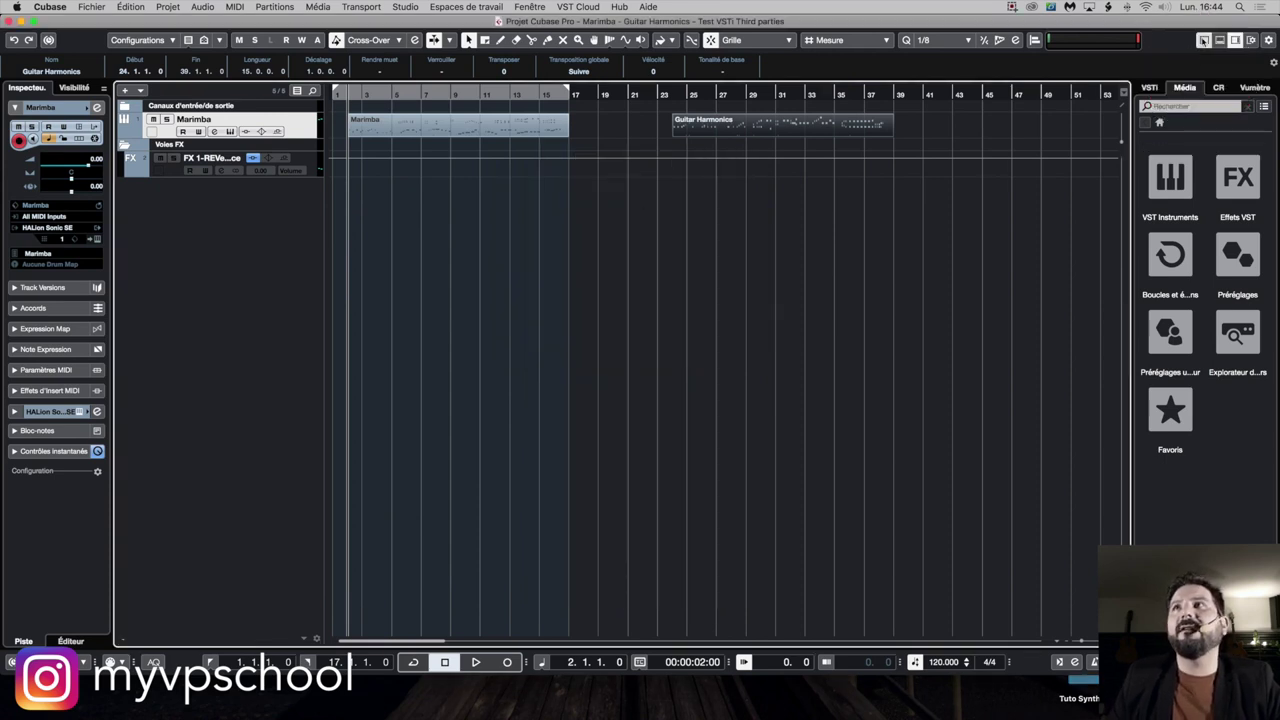
# Step: Show the VST Instruments list in the media browser with all manufacturer groups collapsed
pyautogui.click(1237, 41)
pyautogui.click(1237, 41)
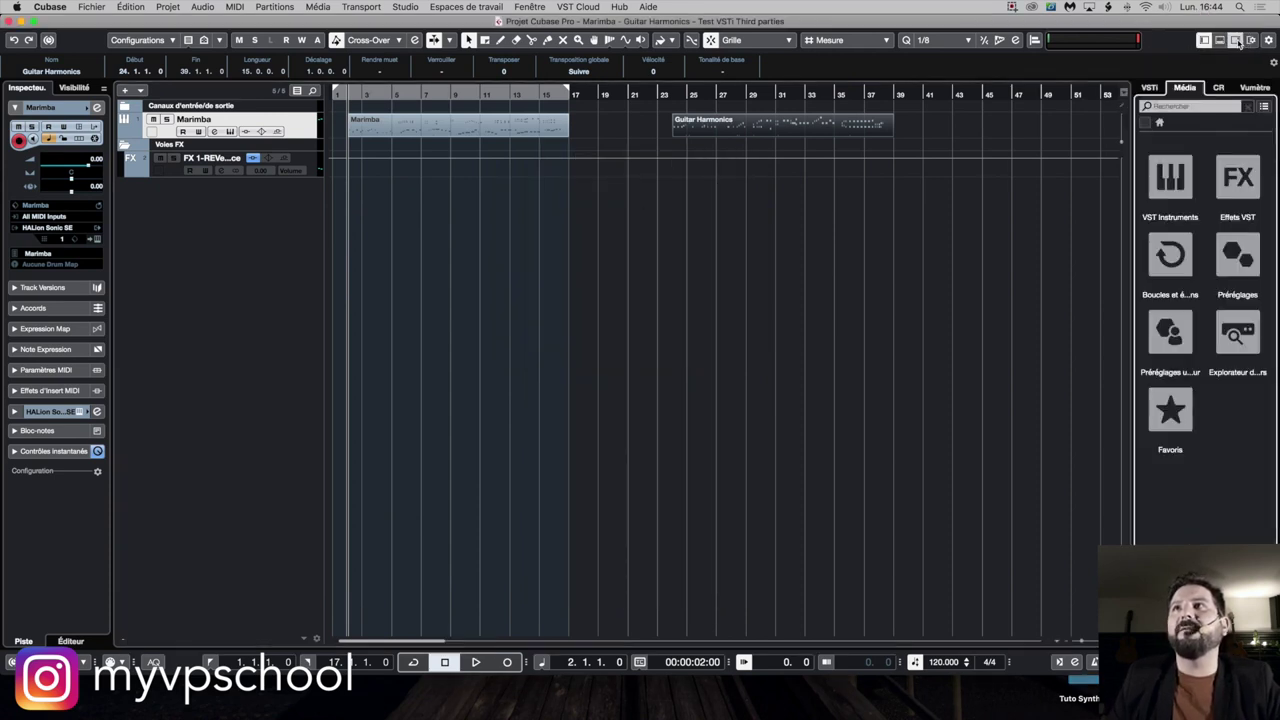
pyautogui.click(1181, 180)
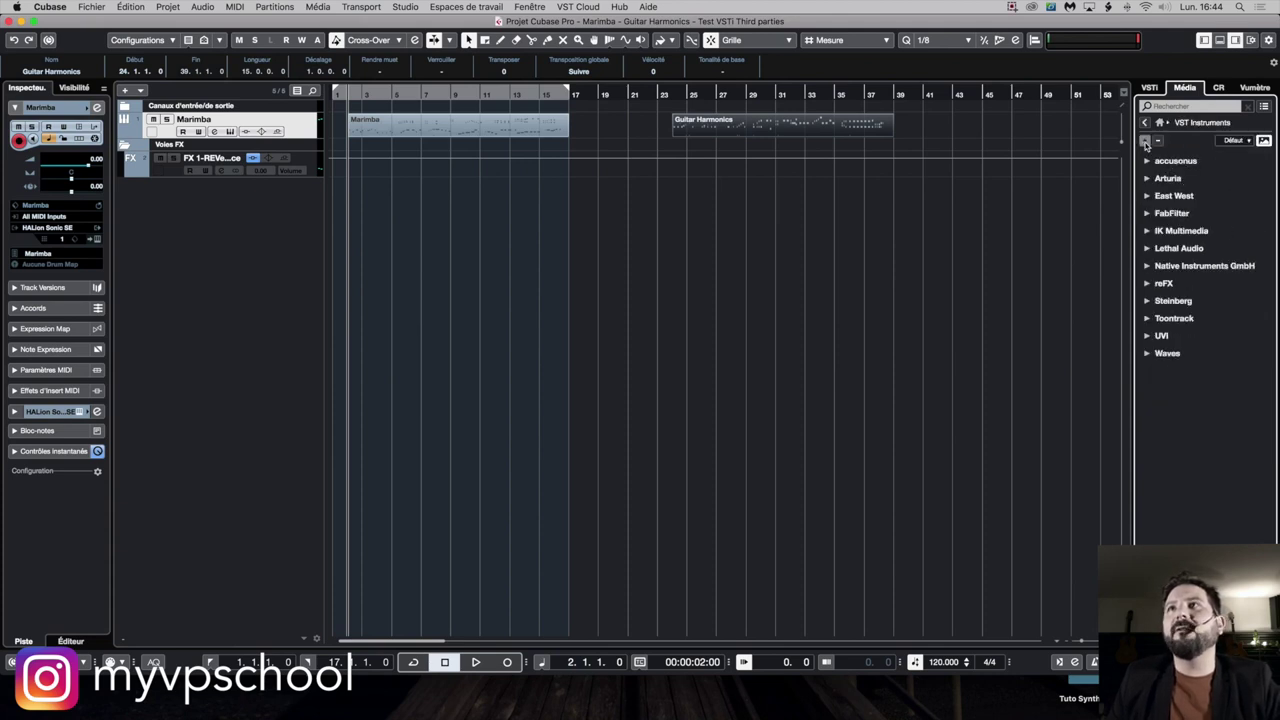
pyautogui.click(1146, 142)
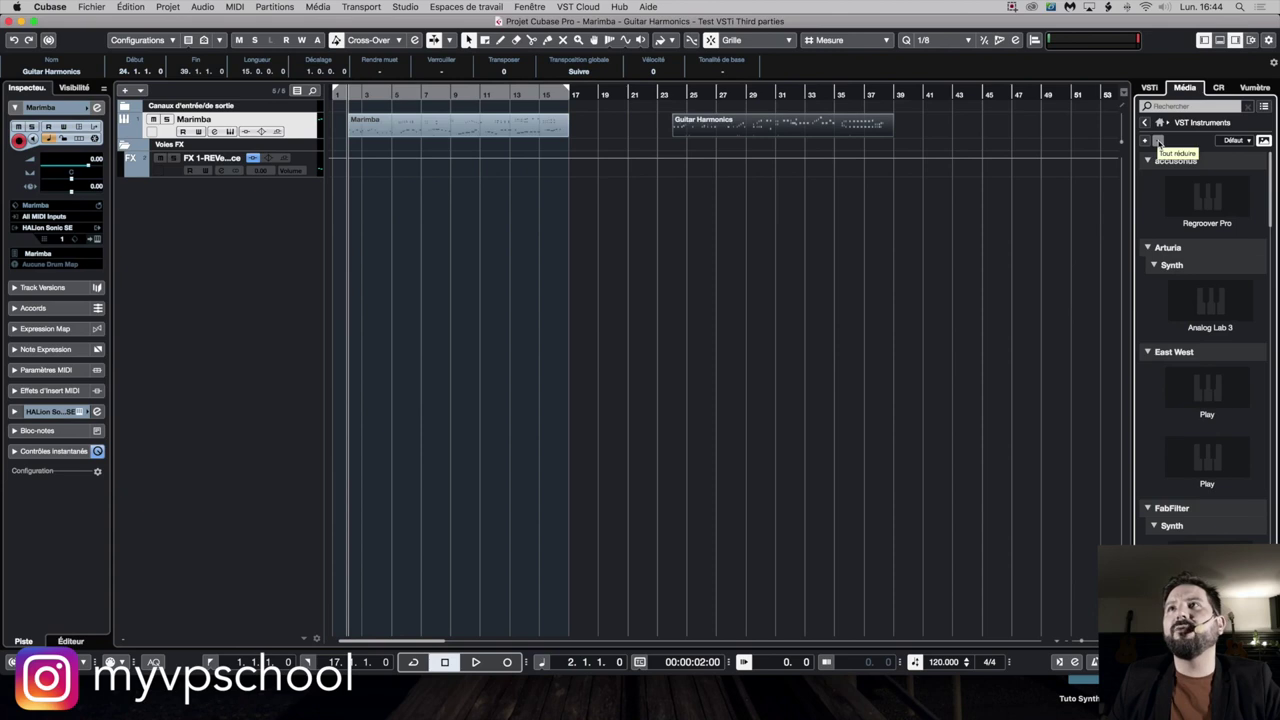
pyautogui.click(1158, 141)
pyautogui.click(1145, 141)
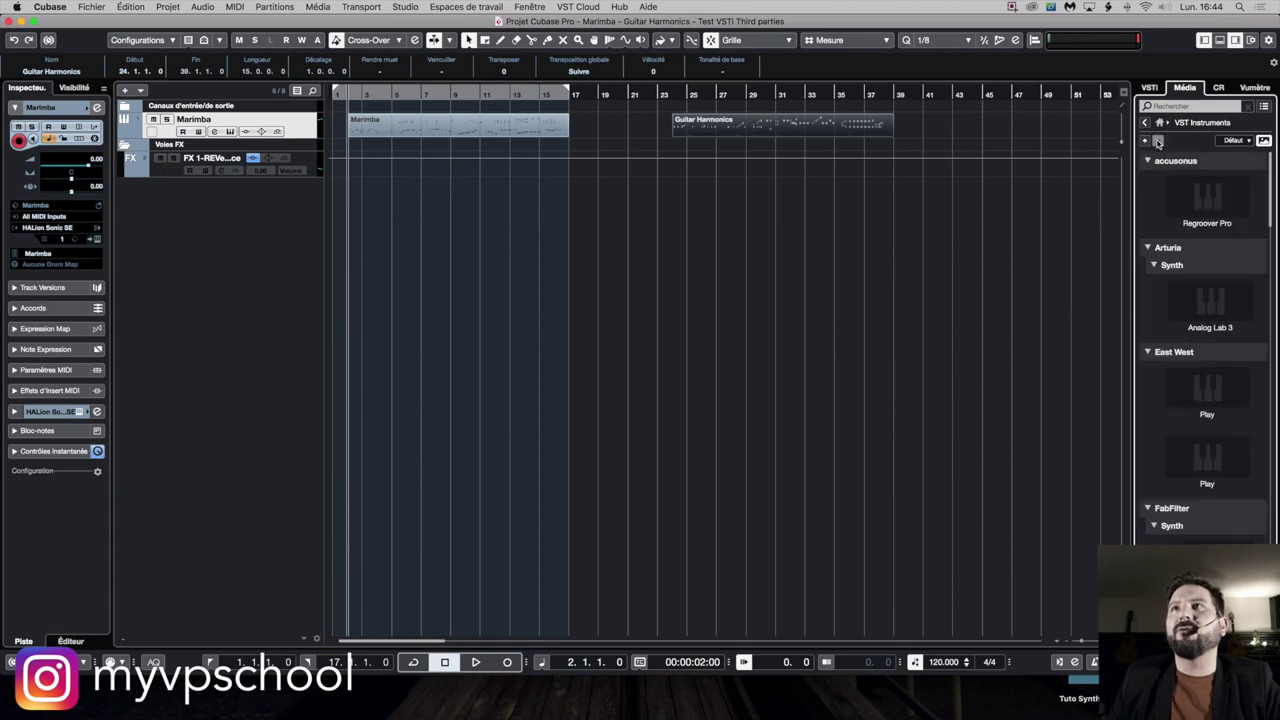
pyautogui.click(1158, 141)
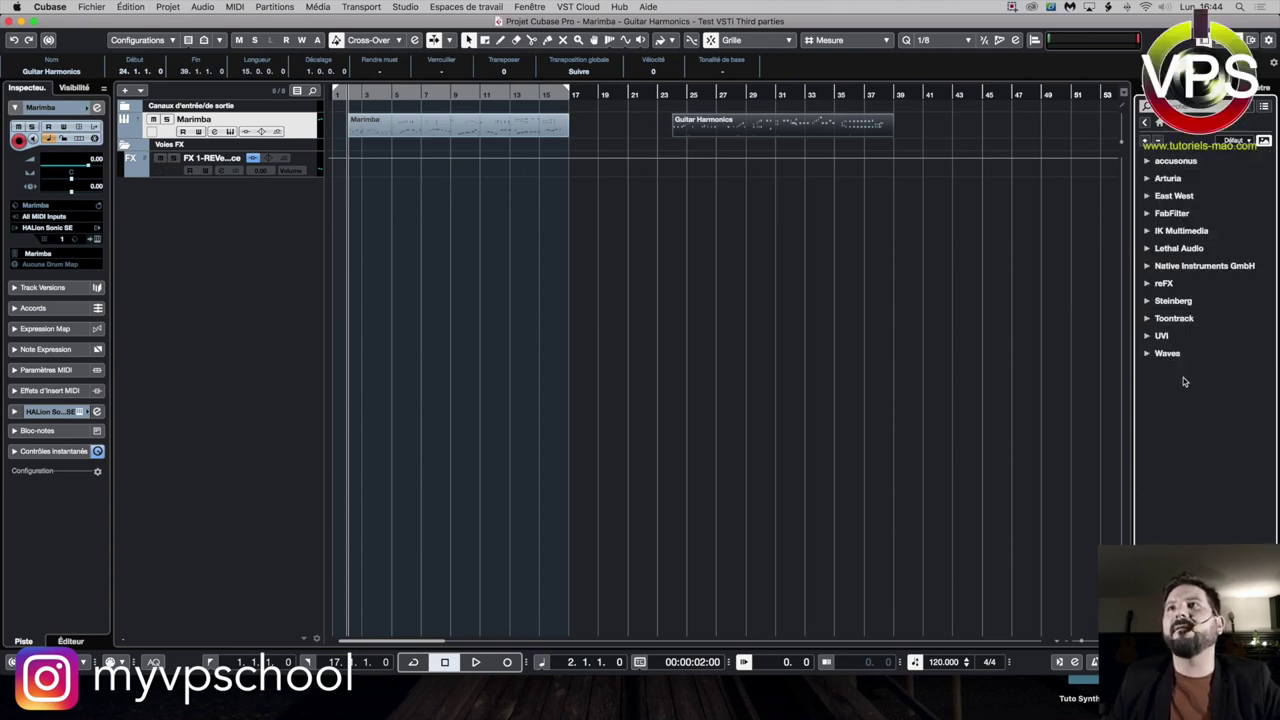
# Step: Expand the Steinberg group's Synth category and open the HALion Sonic SE instrument's content libraries
pyautogui.click(1148, 301)
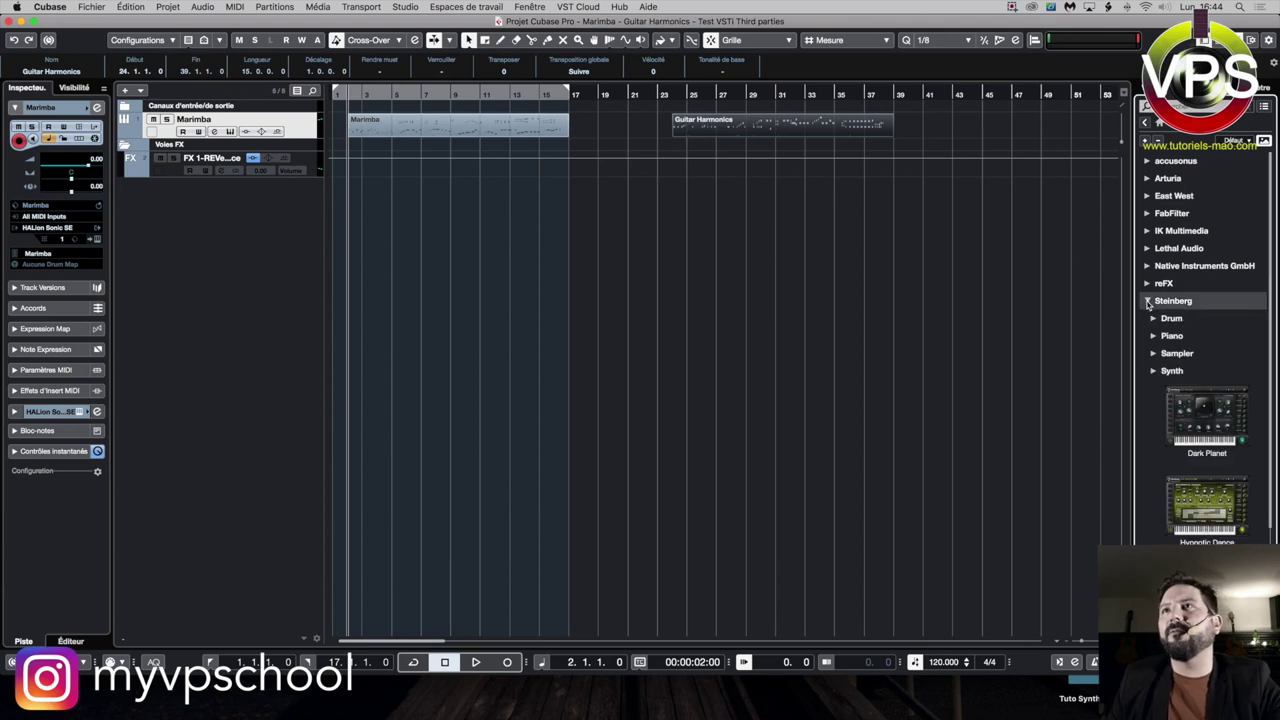
pyautogui.scroll(-3, 1208, 320)
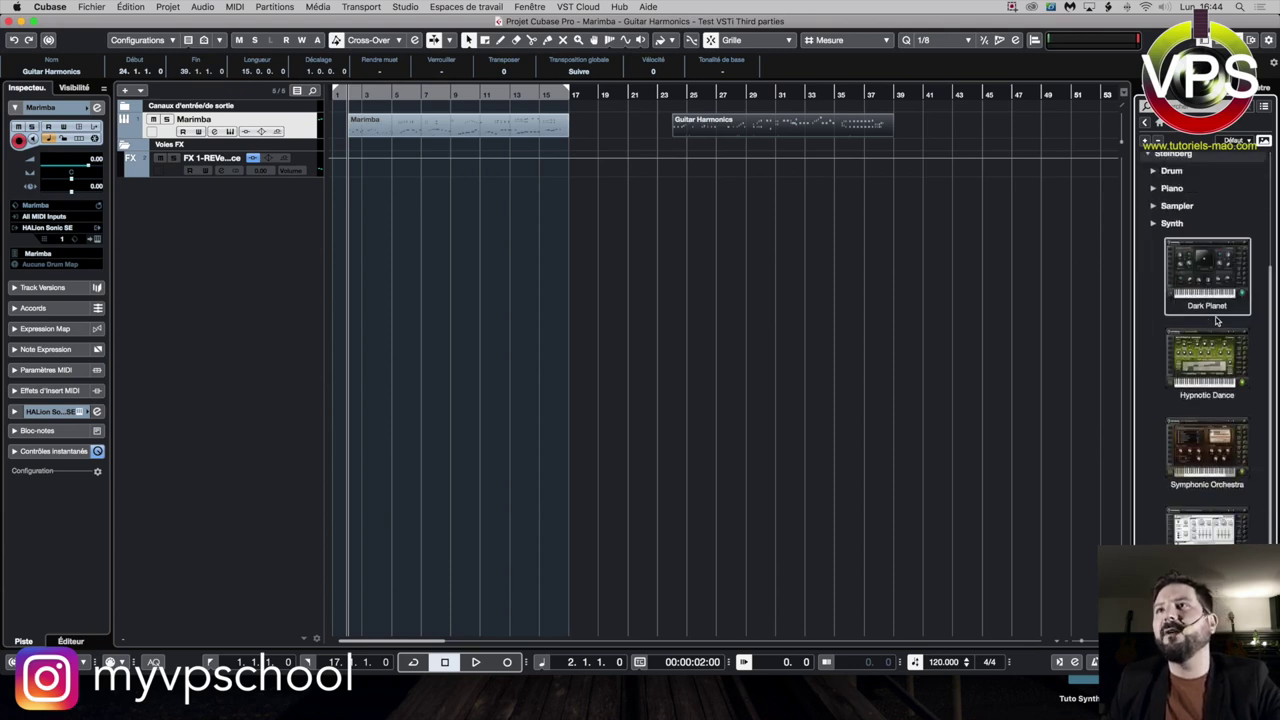
pyautogui.click(1153, 223)
pyautogui.scroll(3, 1203, 245)
pyautogui.scroll(1, 1203, 245)
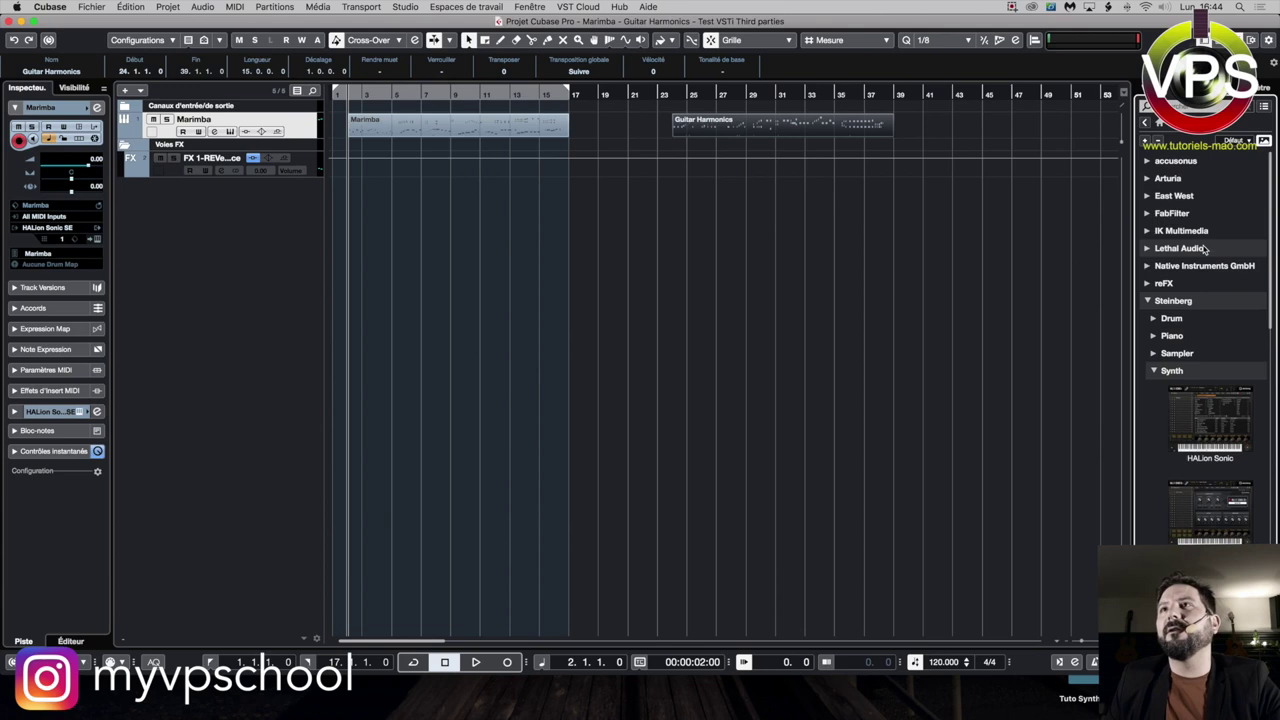
pyautogui.click(1153, 356)
pyautogui.scroll(-3, 1230, 365)
pyautogui.scroll(-3, 1235, 368)
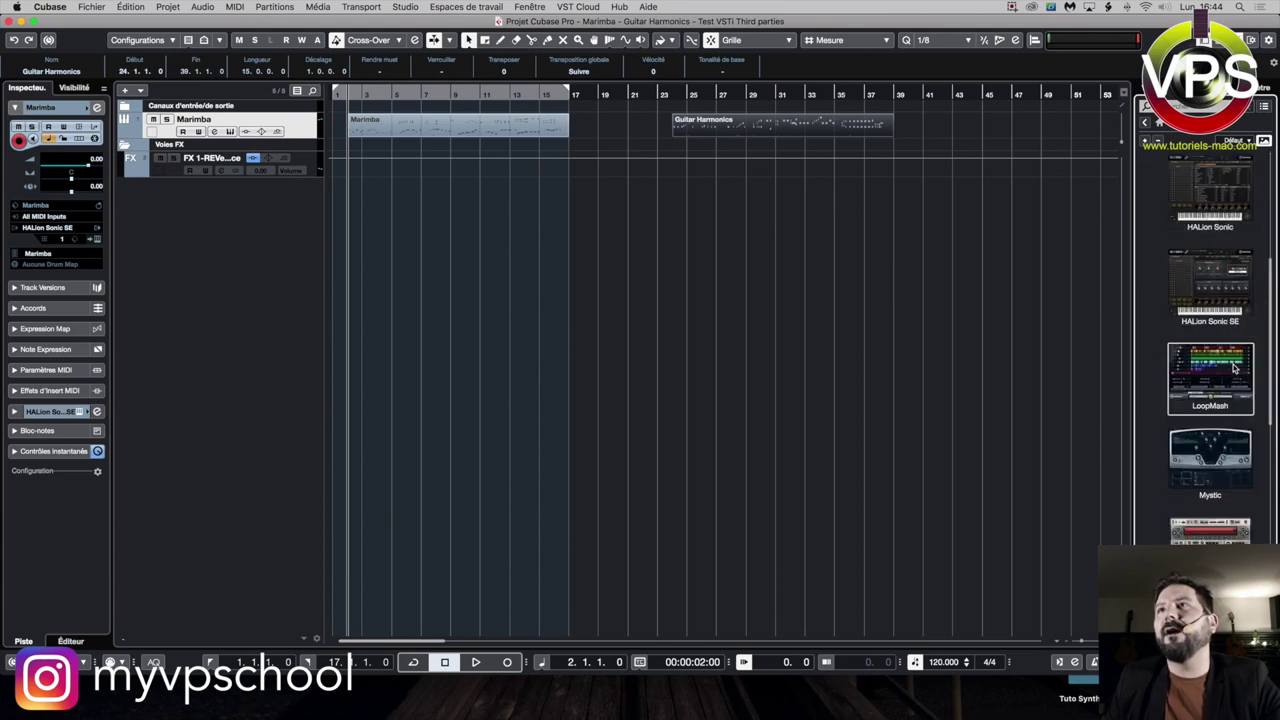
pyautogui.click(1209, 290)
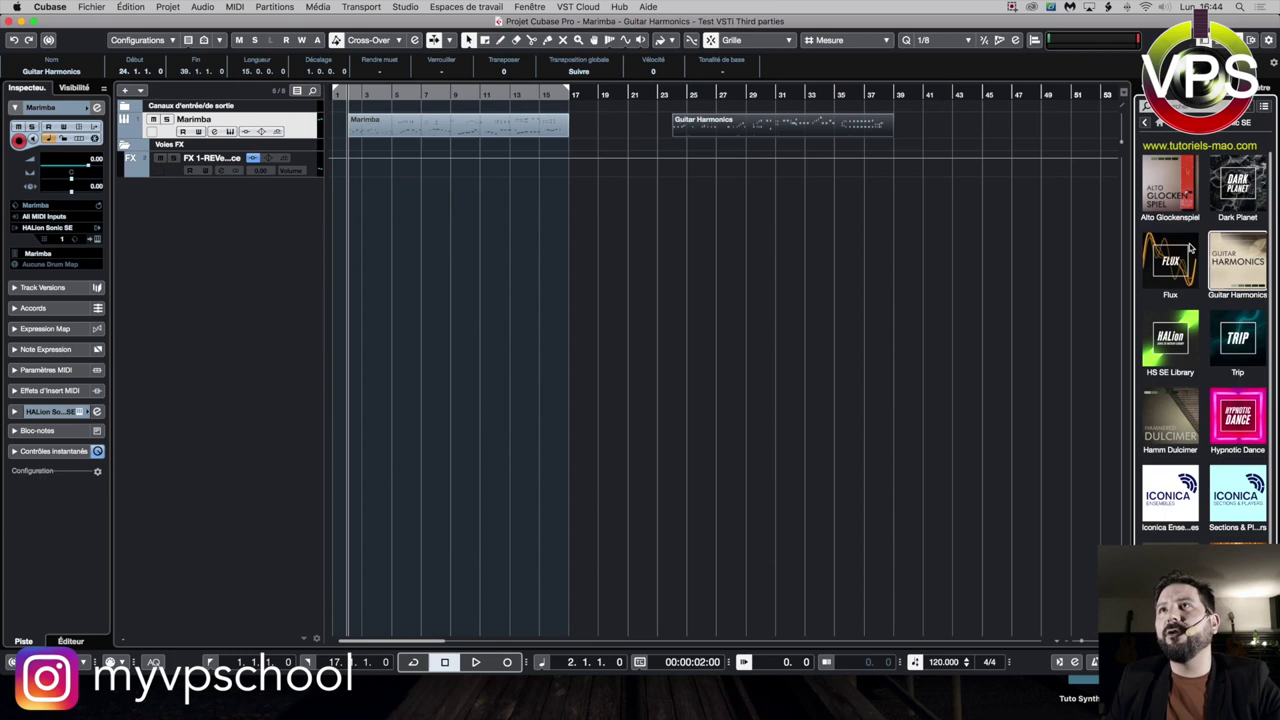
# Step: Open the Marimba library and create an instrument track below the FX track from its first Marimba preset
pyautogui.scroll(-1, 1233, 314)
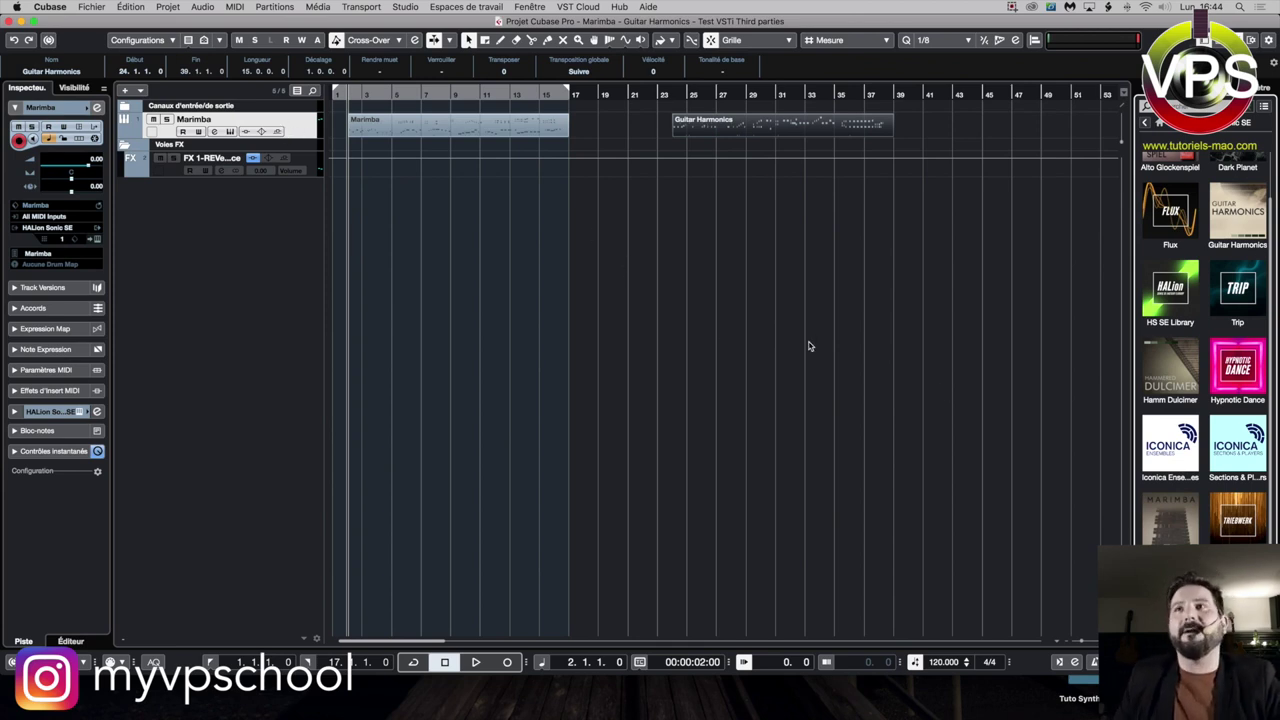
pyautogui.click(1172, 517)
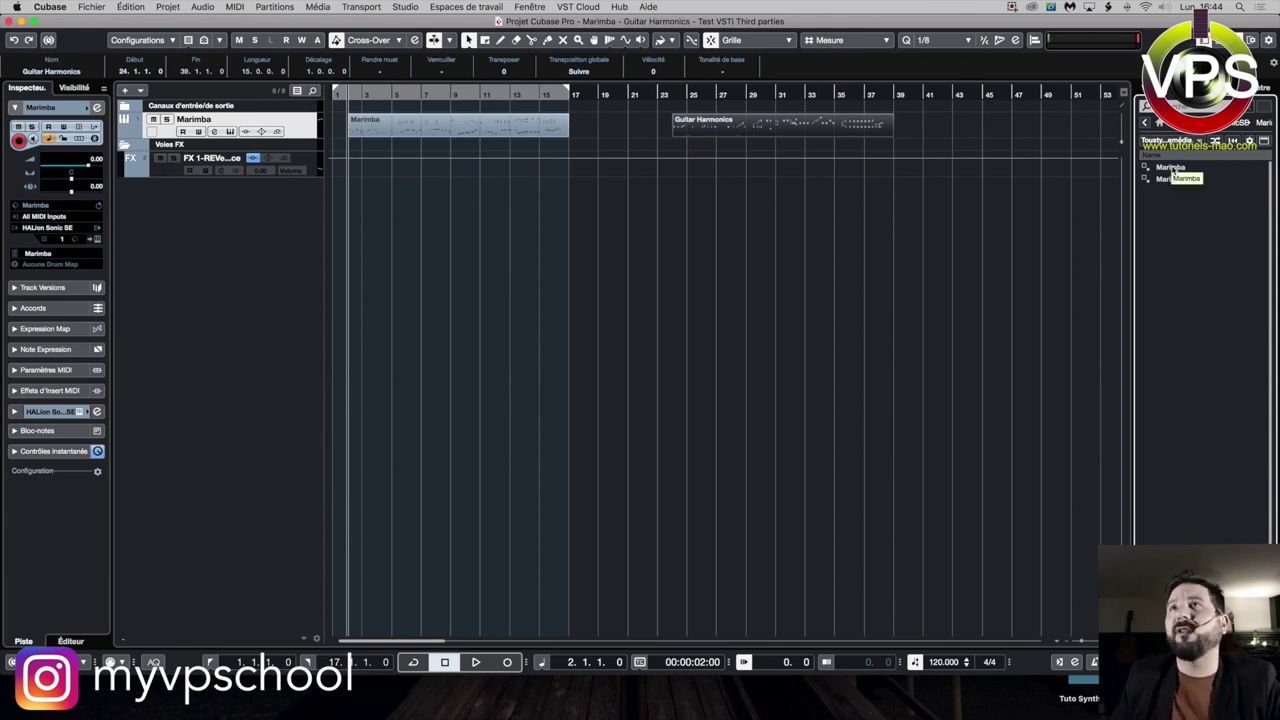
pyautogui.moveTo(1168, 167); pyautogui.dragTo(234, 243)
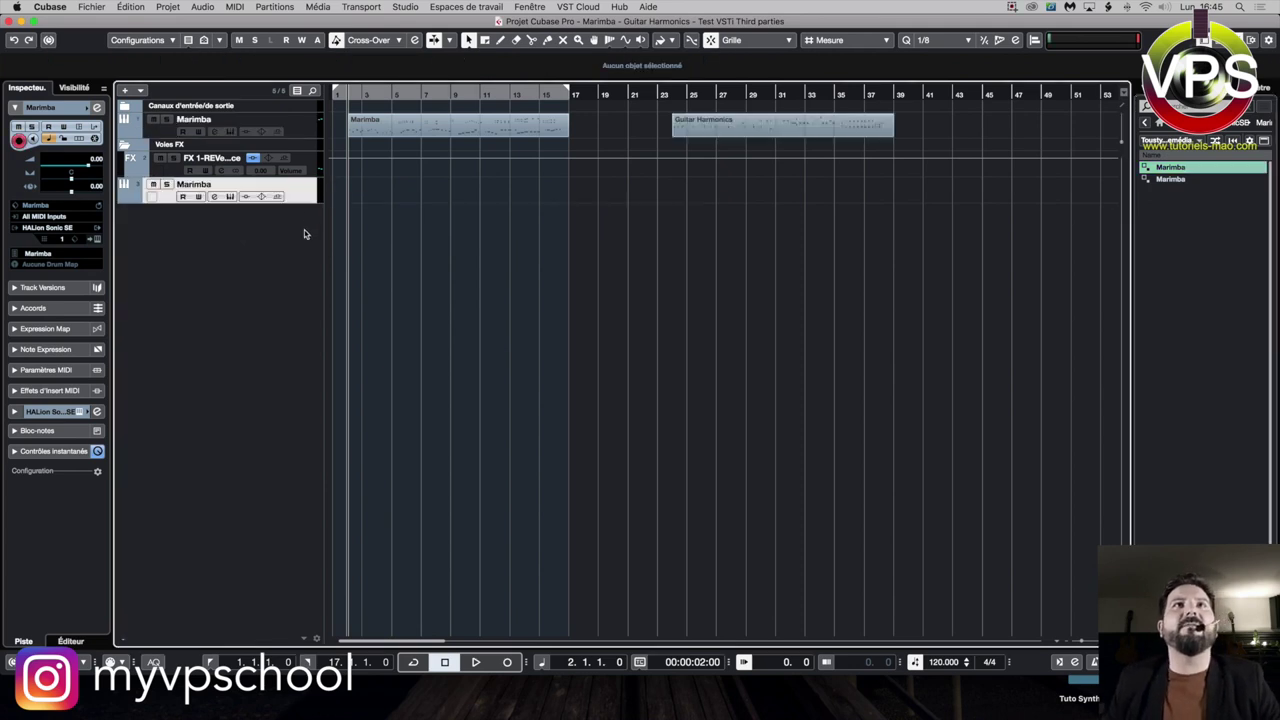
# Step: Move the new Marimba track above the Voies FX folder and transfer the Marimba and Guitar Harmonics clips onto it at the same bars
pyautogui.click(300, 146)
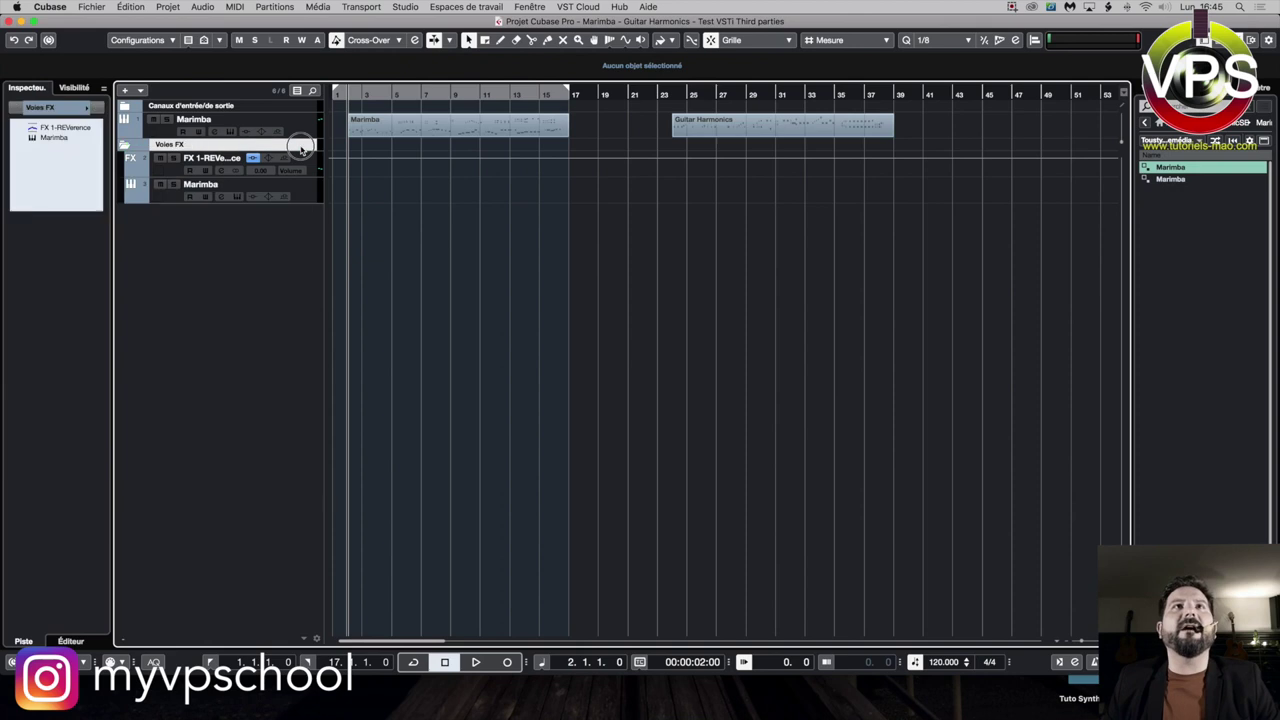
pyautogui.moveTo(299, 186); pyautogui.dragTo(304, 146)
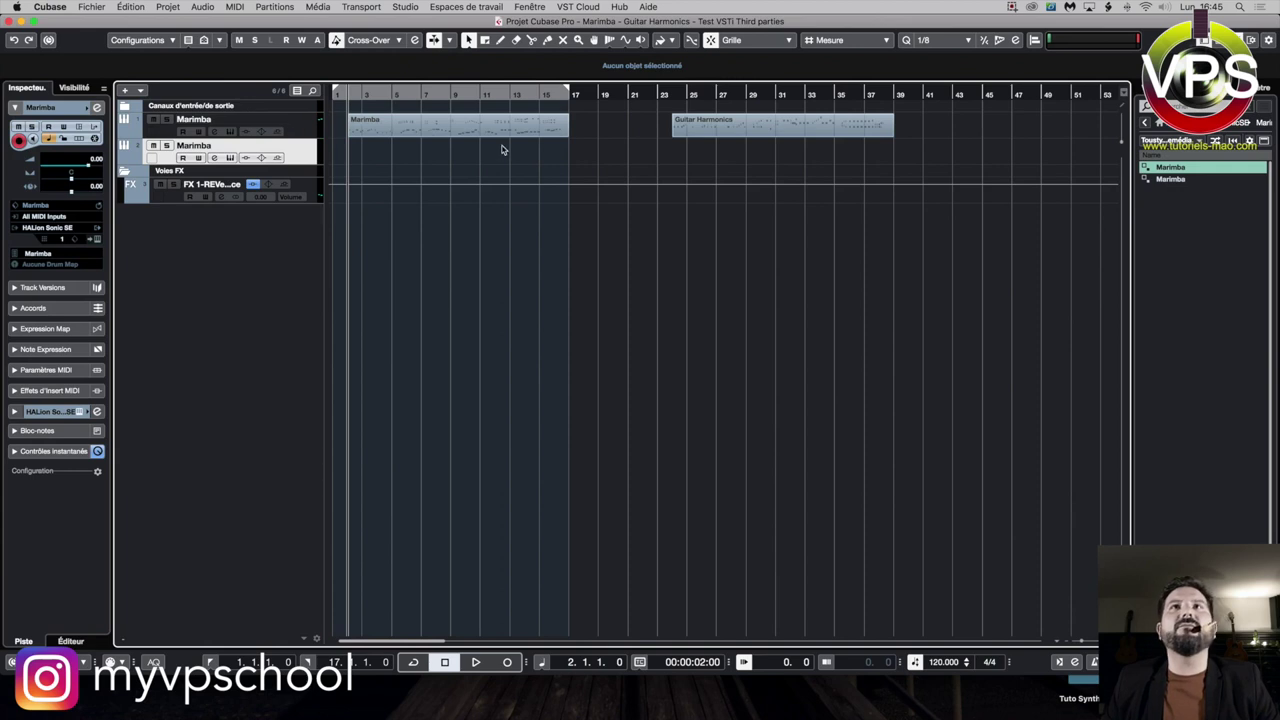
pyautogui.moveTo(770, 165); pyautogui.dragTo(478, 116)
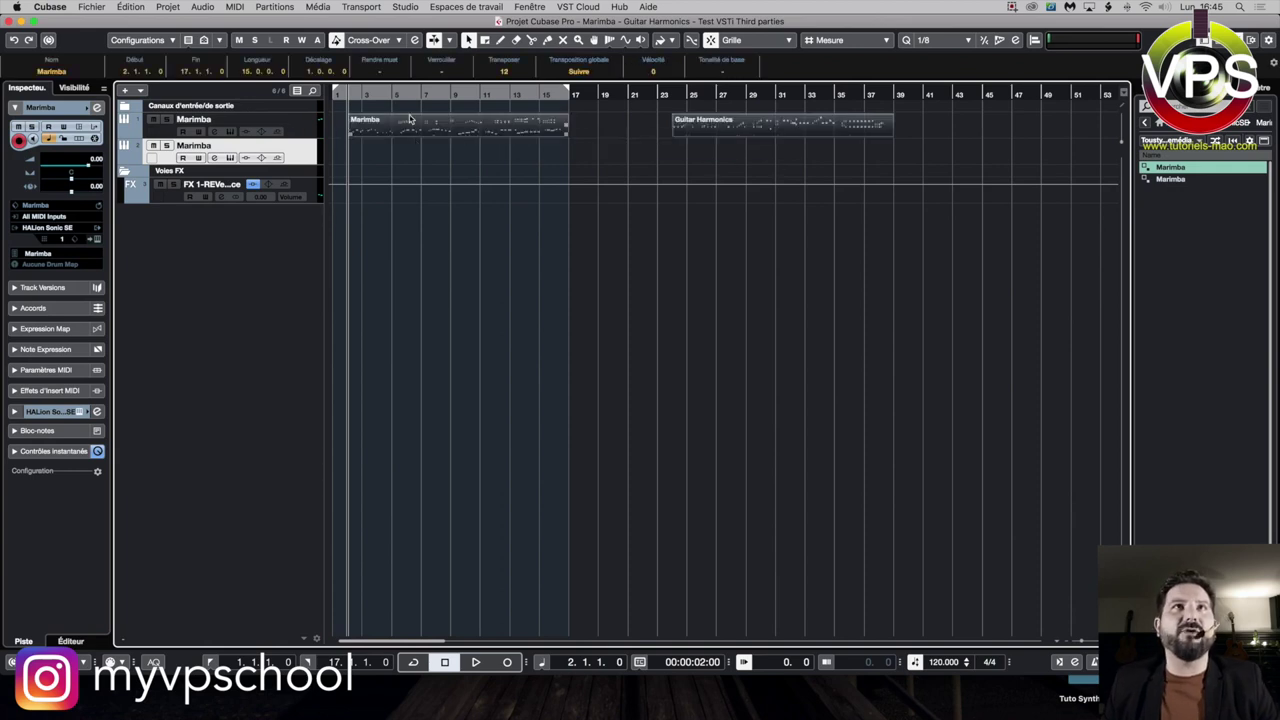
pyautogui.moveTo(396, 125); pyautogui.dragTo(396, 152)
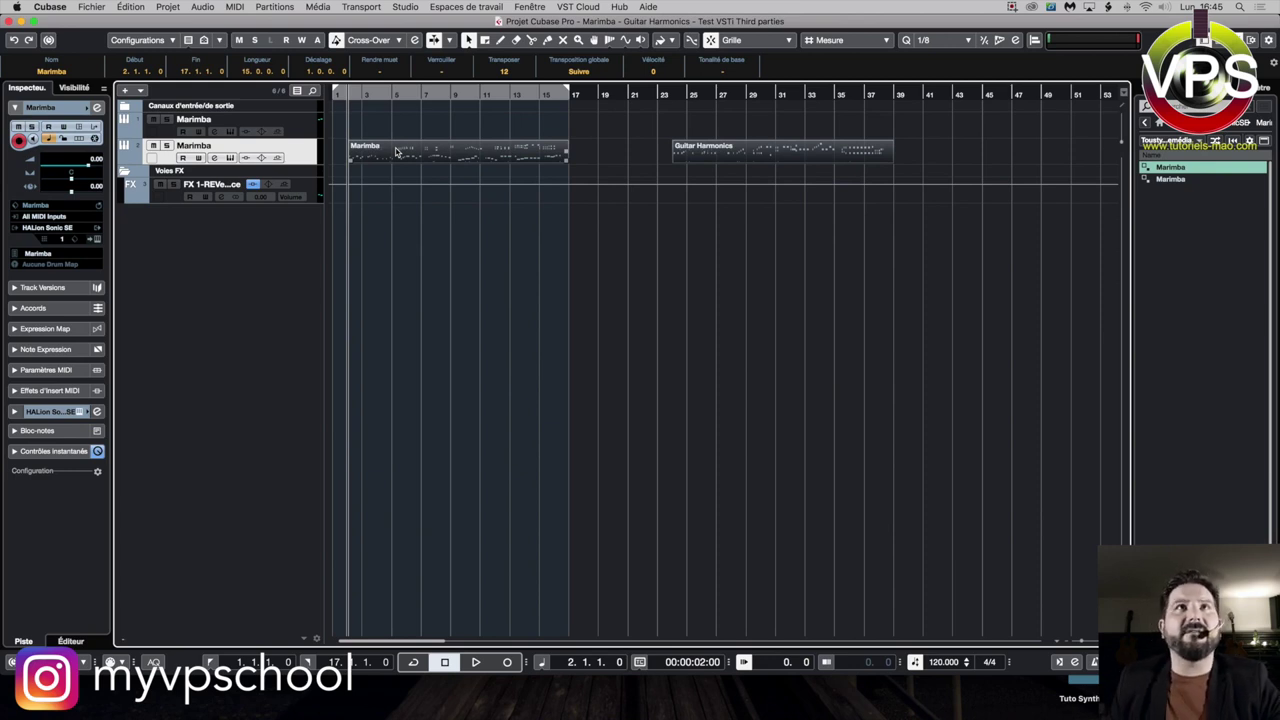
# Step: Delete the empty upper Marimba track and select the remaining Marimba track that holds the clips
pyautogui.rightClick(309, 130)
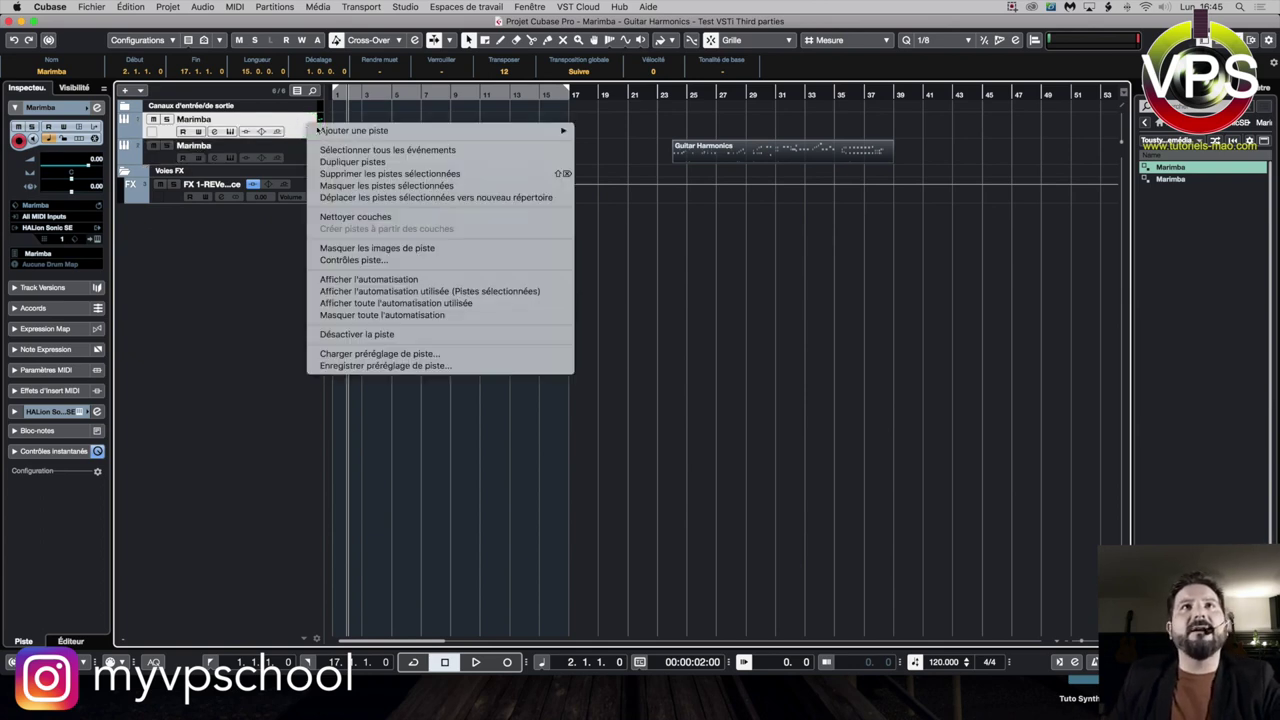
pyautogui.click(408, 174)
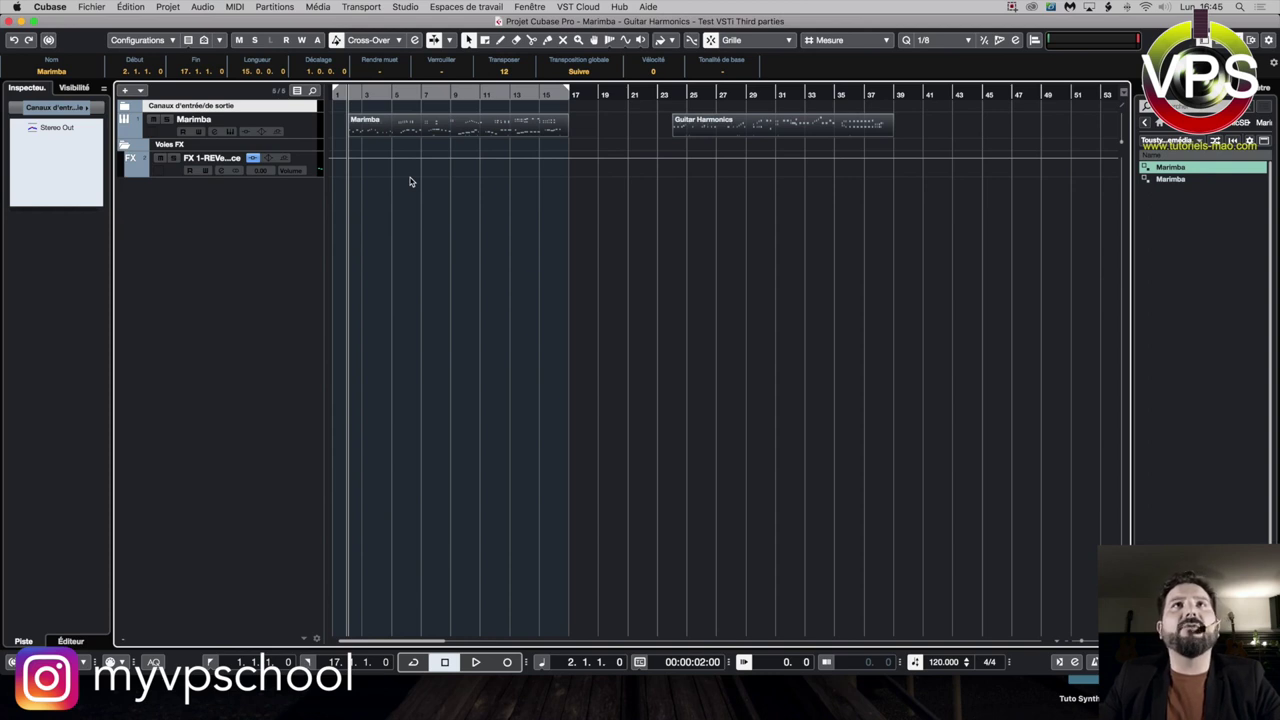
pyautogui.click(311, 129)
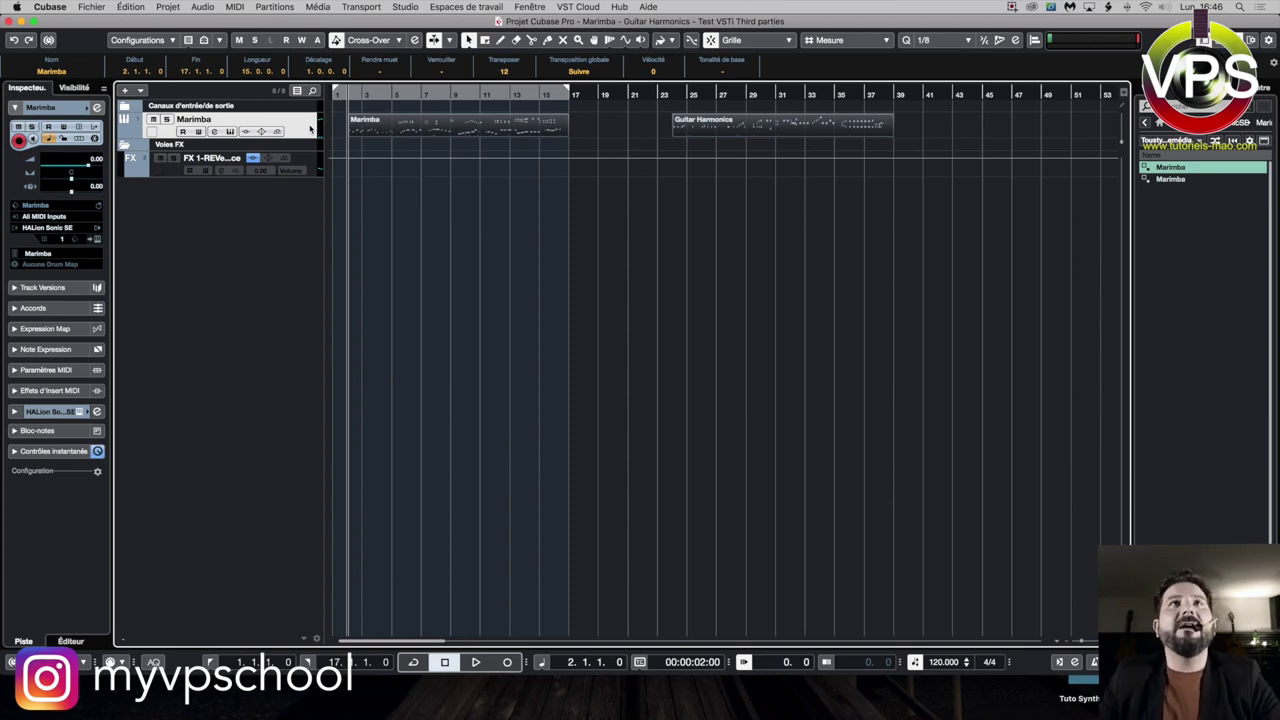
pyautogui.press('h')
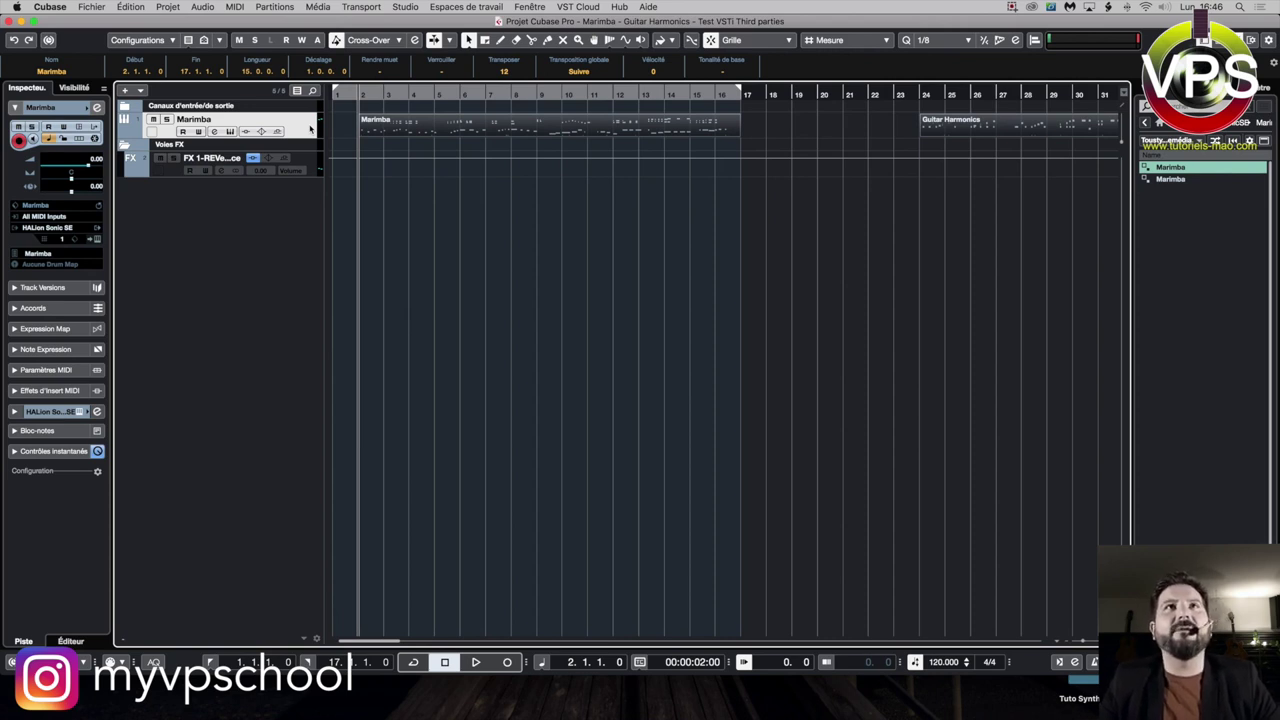
pyautogui.press('g')
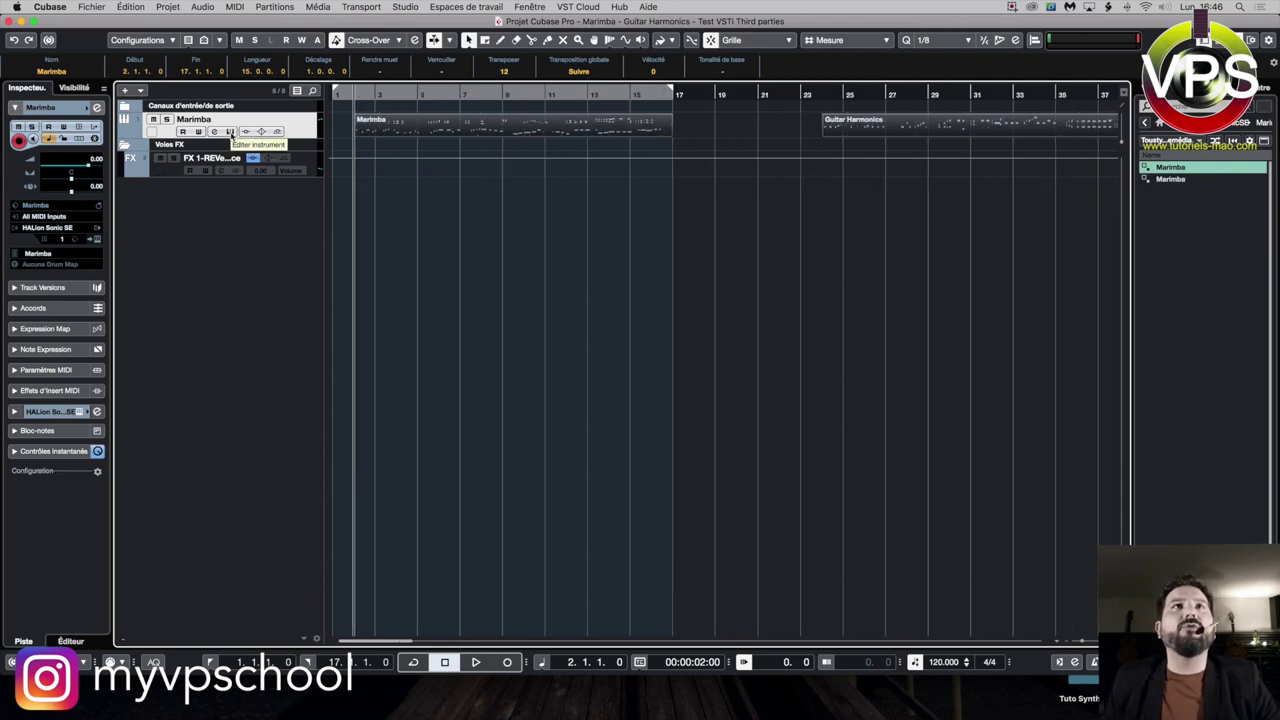
# Step: Open the Marimba track's channel settings and bring up its HALion Sonic SE editor from the channel strip
pyautogui.click(230, 132)
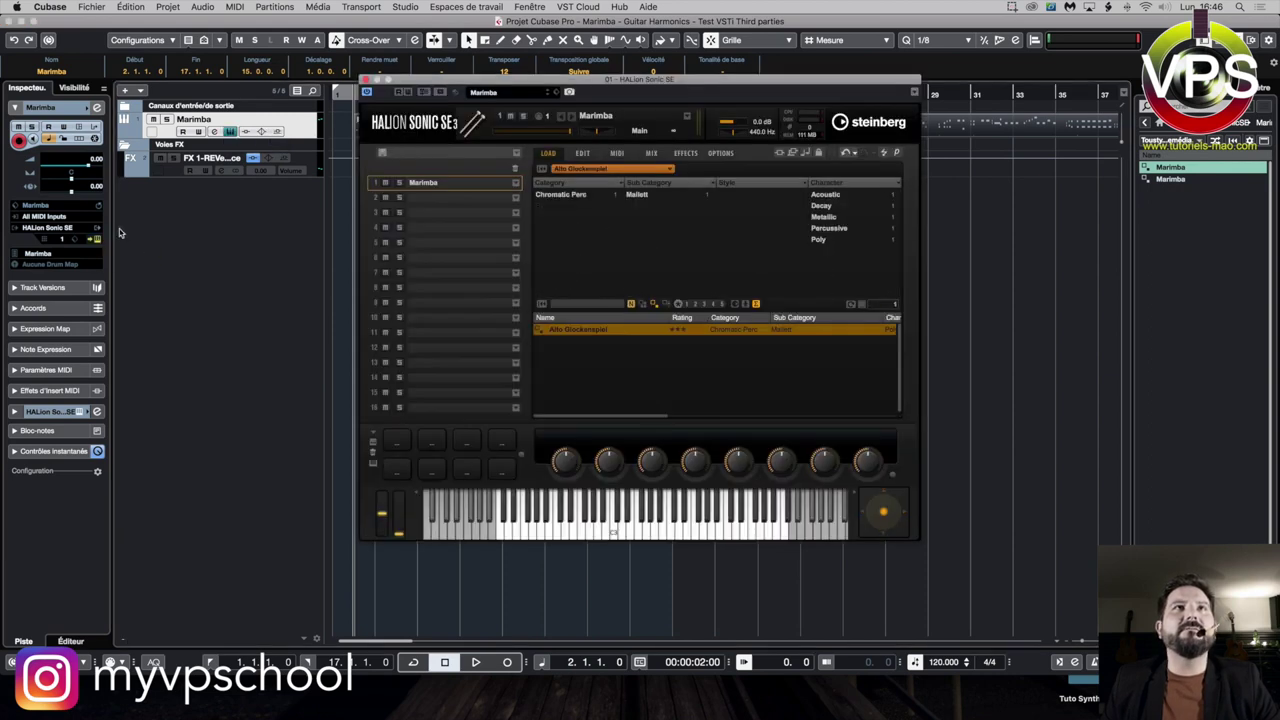
pyautogui.click(214, 132)
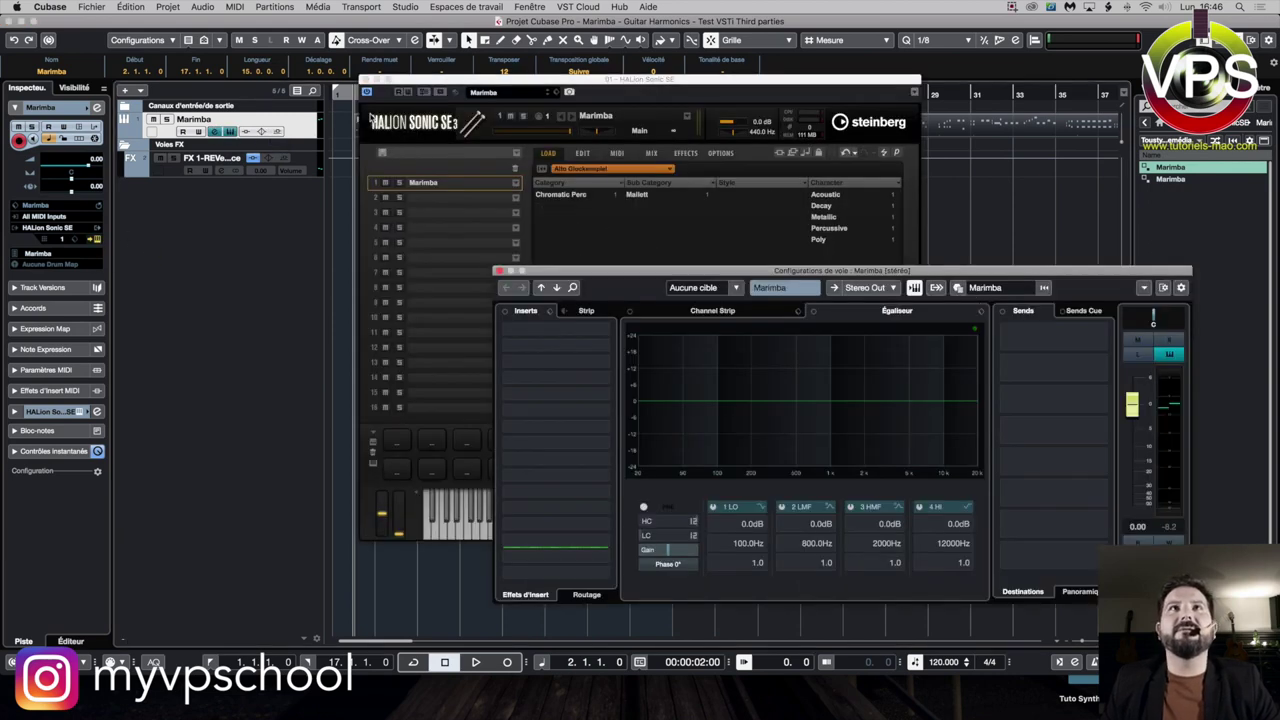
pyautogui.click(366, 80)
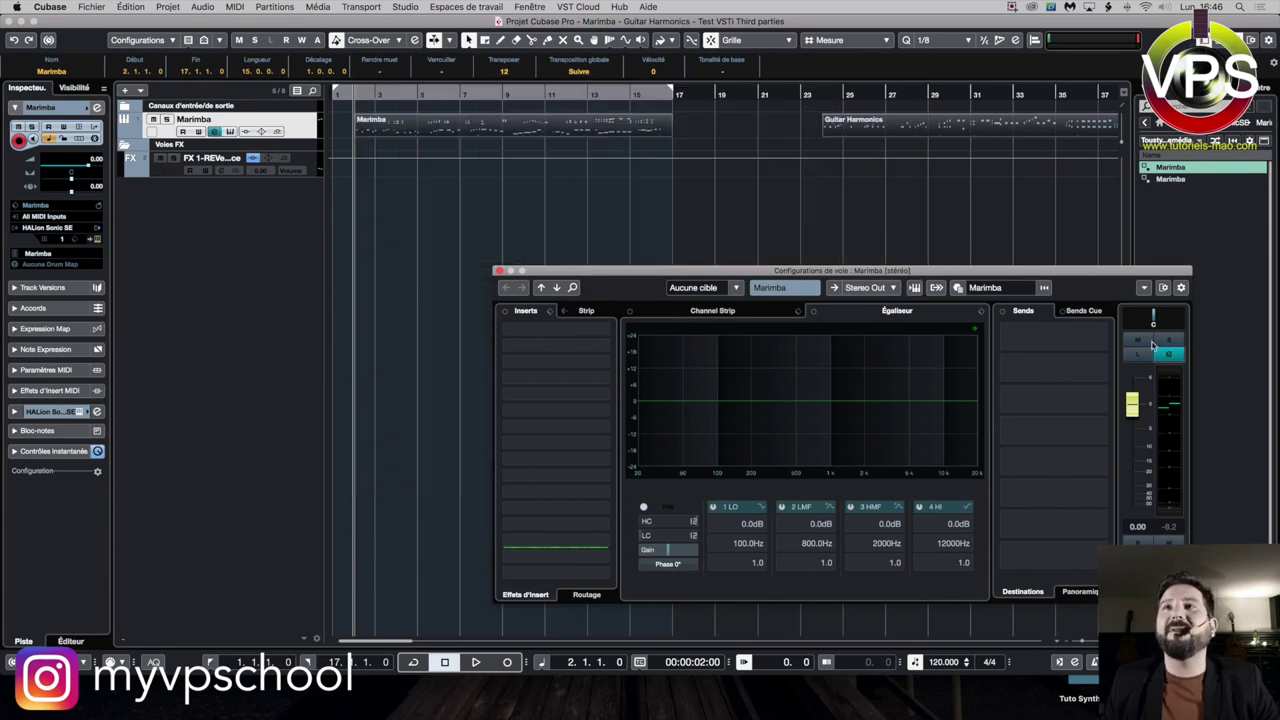
pyautogui.moveTo(987, 272); pyautogui.dragTo(822, 248)
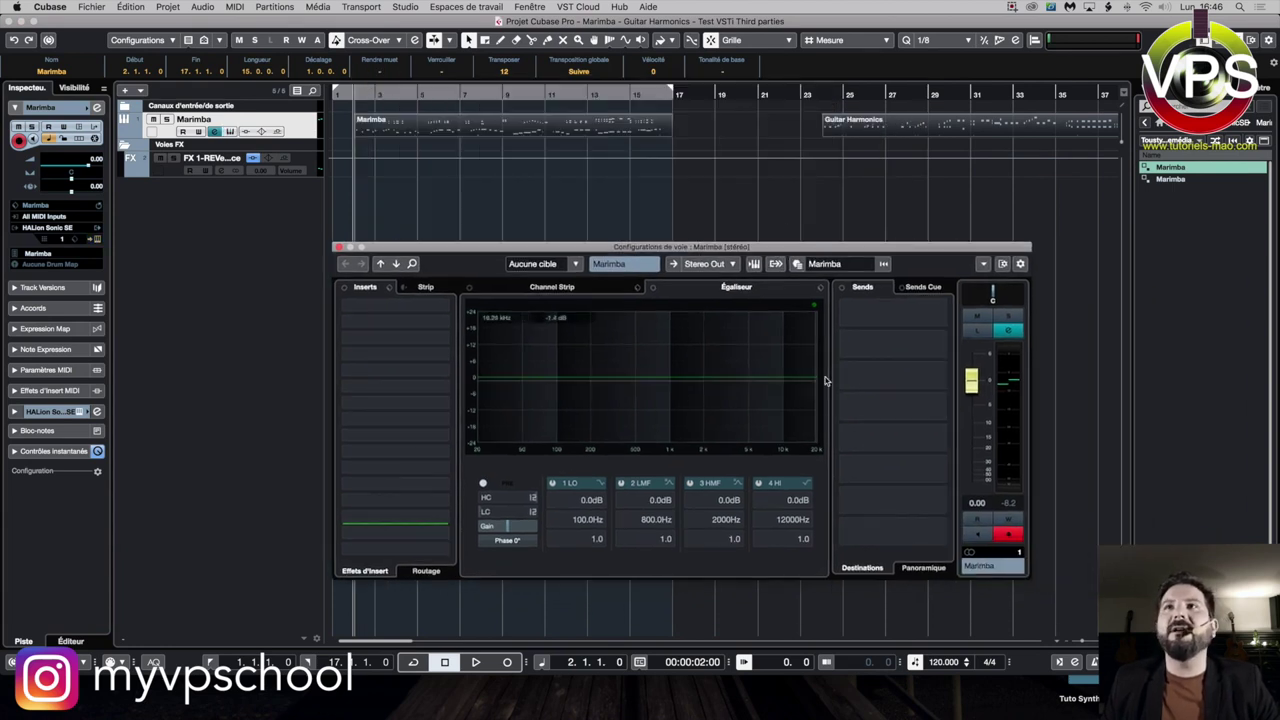
pyautogui.click(1005, 335)
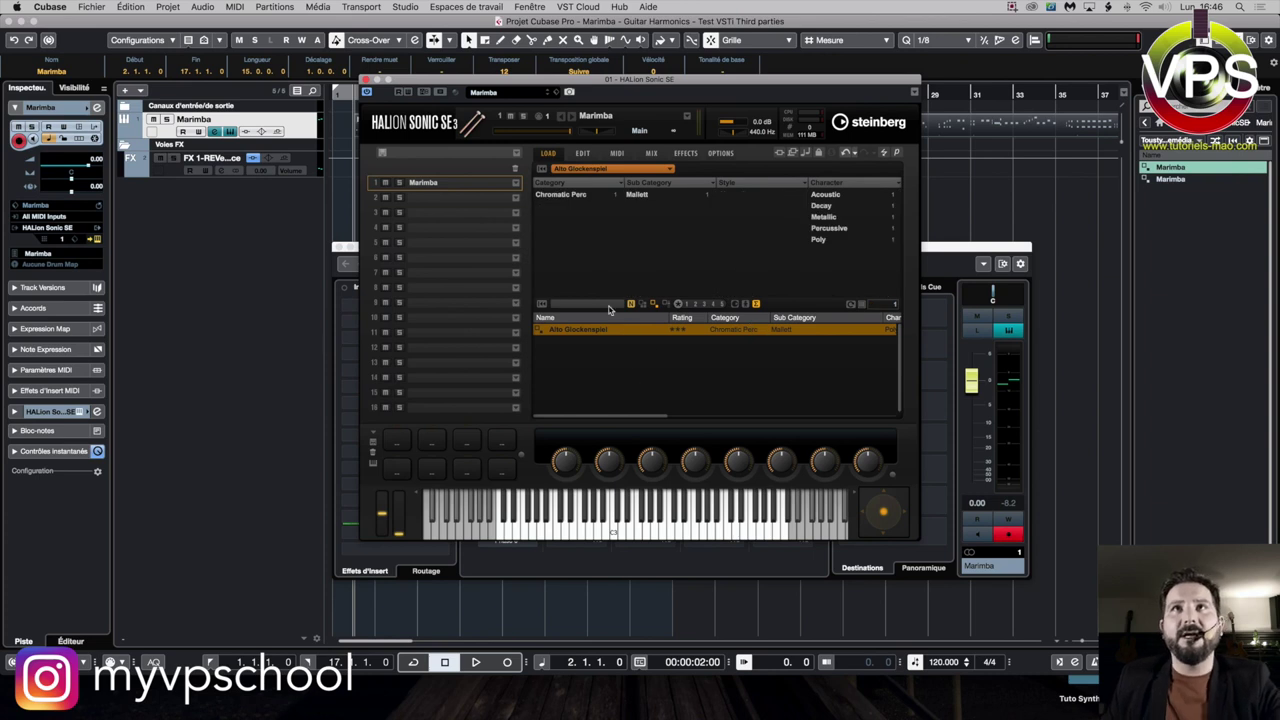
# Step: Show the Edit page of the Marimba instrument and play its clip through to bar 17
pyautogui.click(583, 154)
pyautogui.moveTo(575, 80); pyautogui.dragTo(980, 110)
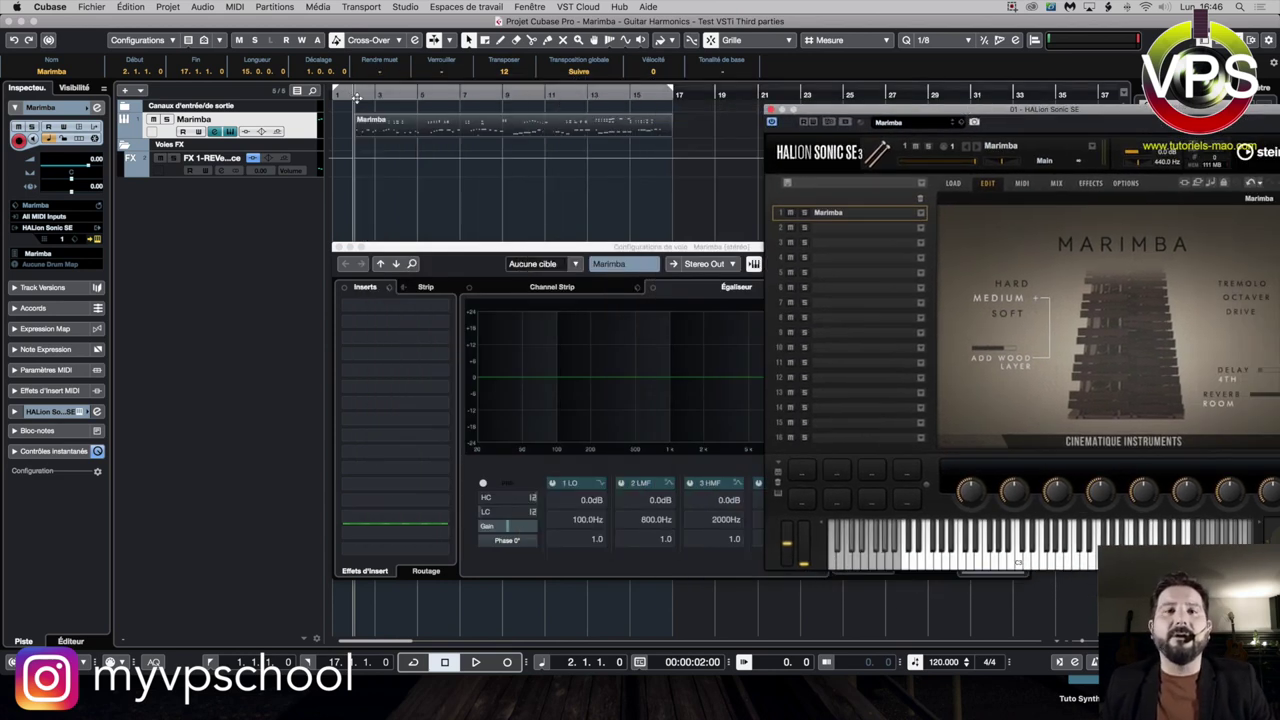
pyautogui.press('space')
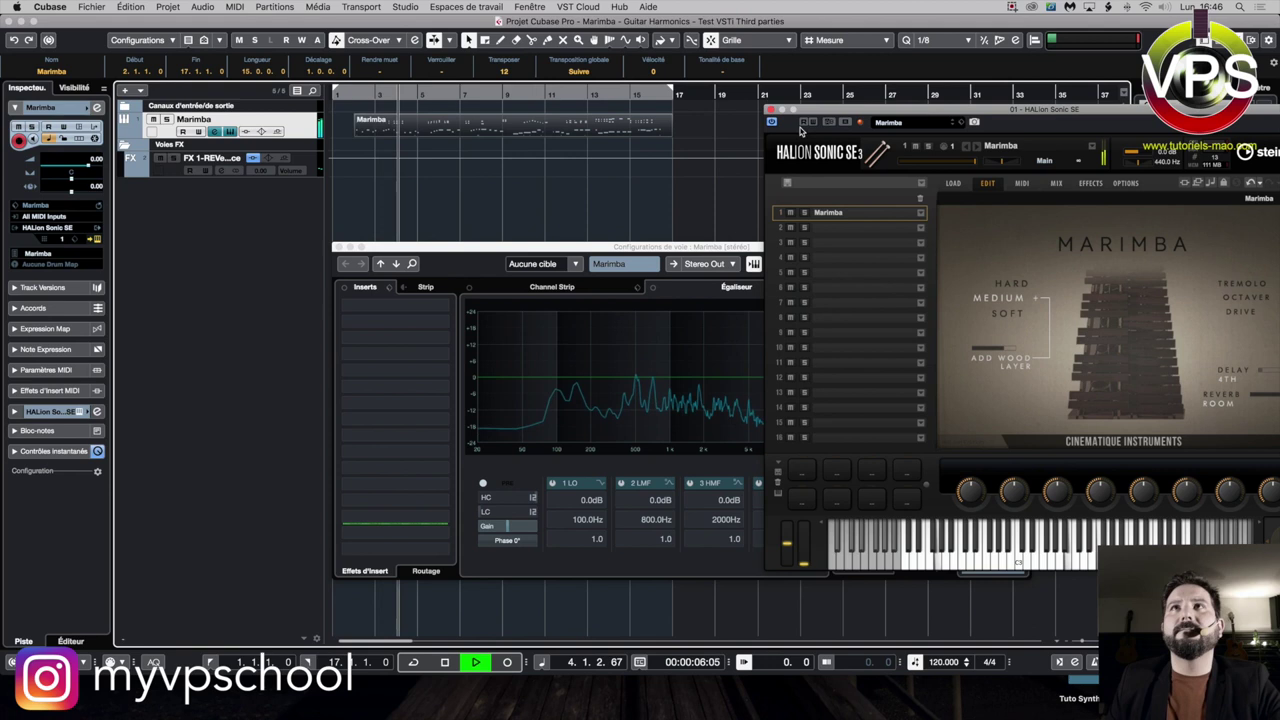
pyautogui.moveTo(809, 113); pyautogui.dragTo(587, 150)
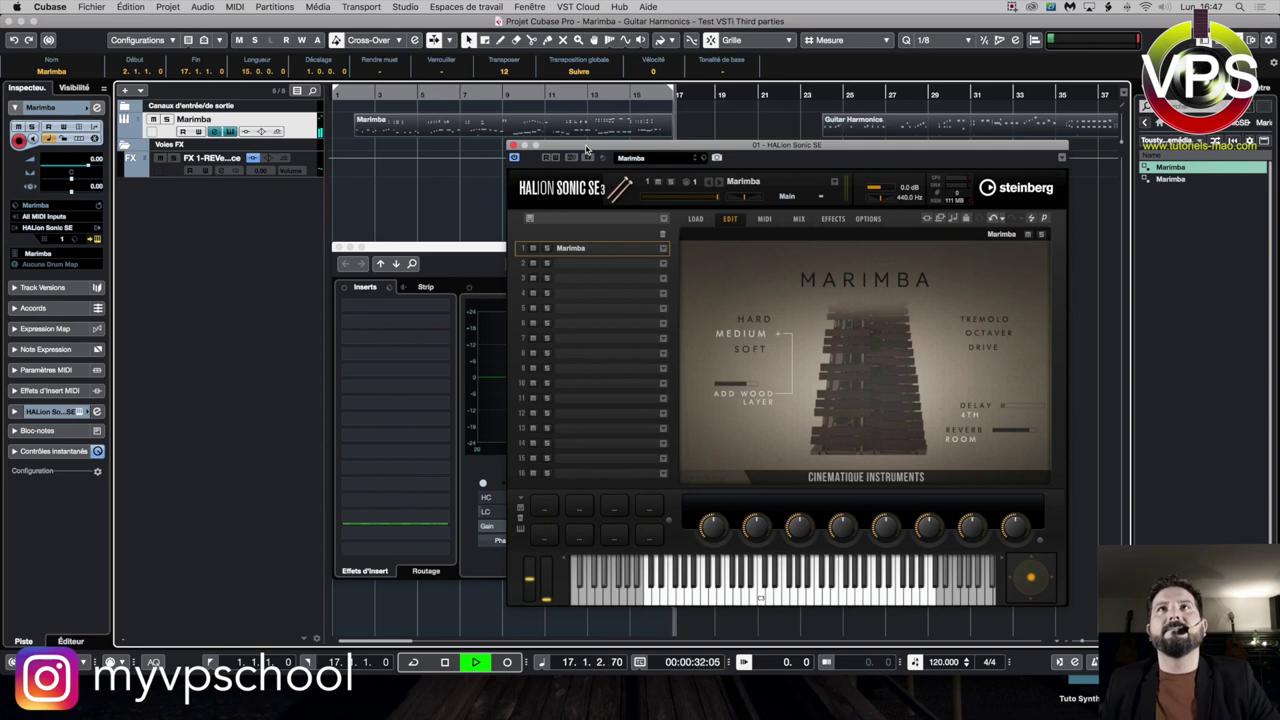
pyautogui.press('space')
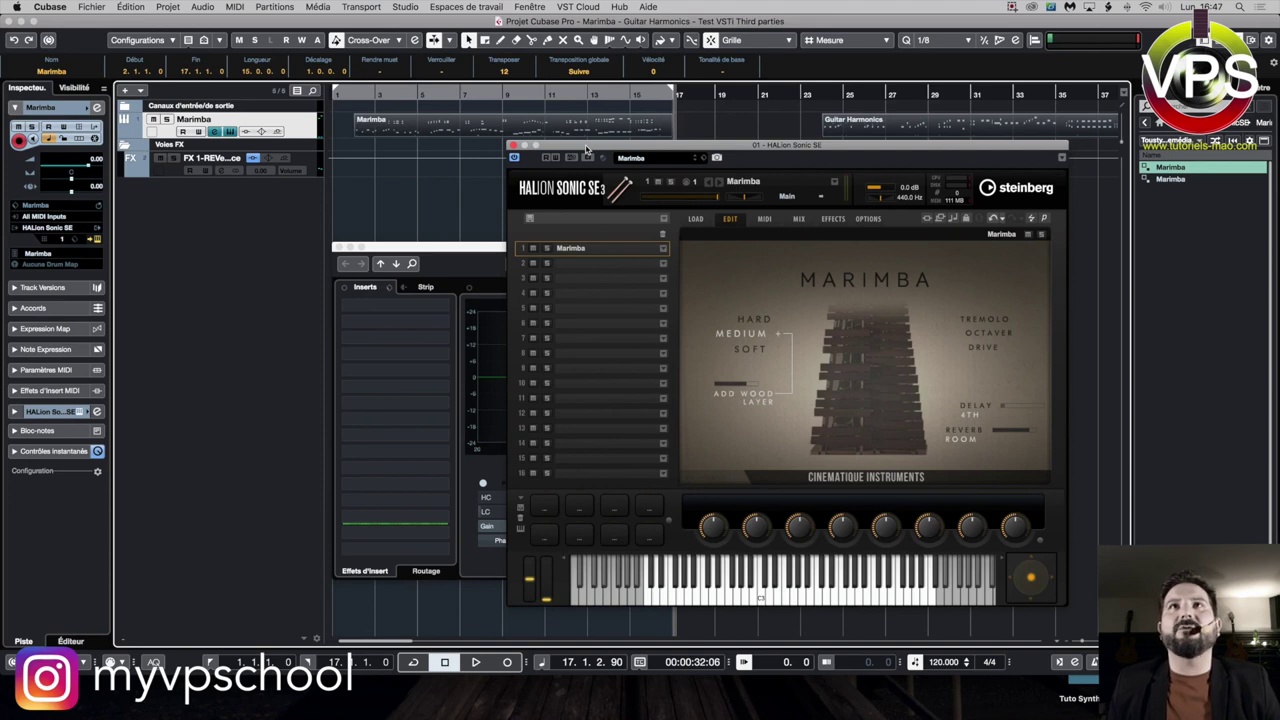
# Step: Close the Marimba channel settings and place the HALion Sonic SE window over the arrangement
pyautogui.moveTo(586, 149); pyautogui.dragTo(768, 159)
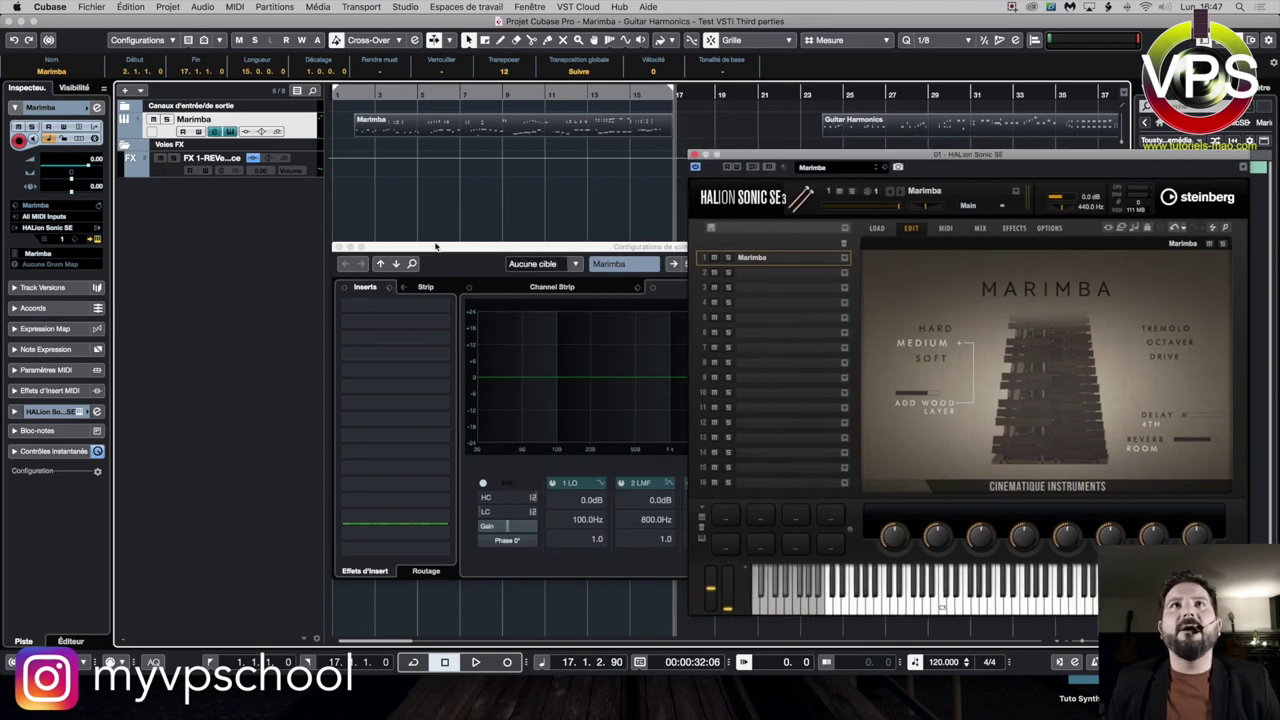
pyautogui.moveTo(434, 247); pyautogui.dragTo(411, 234)
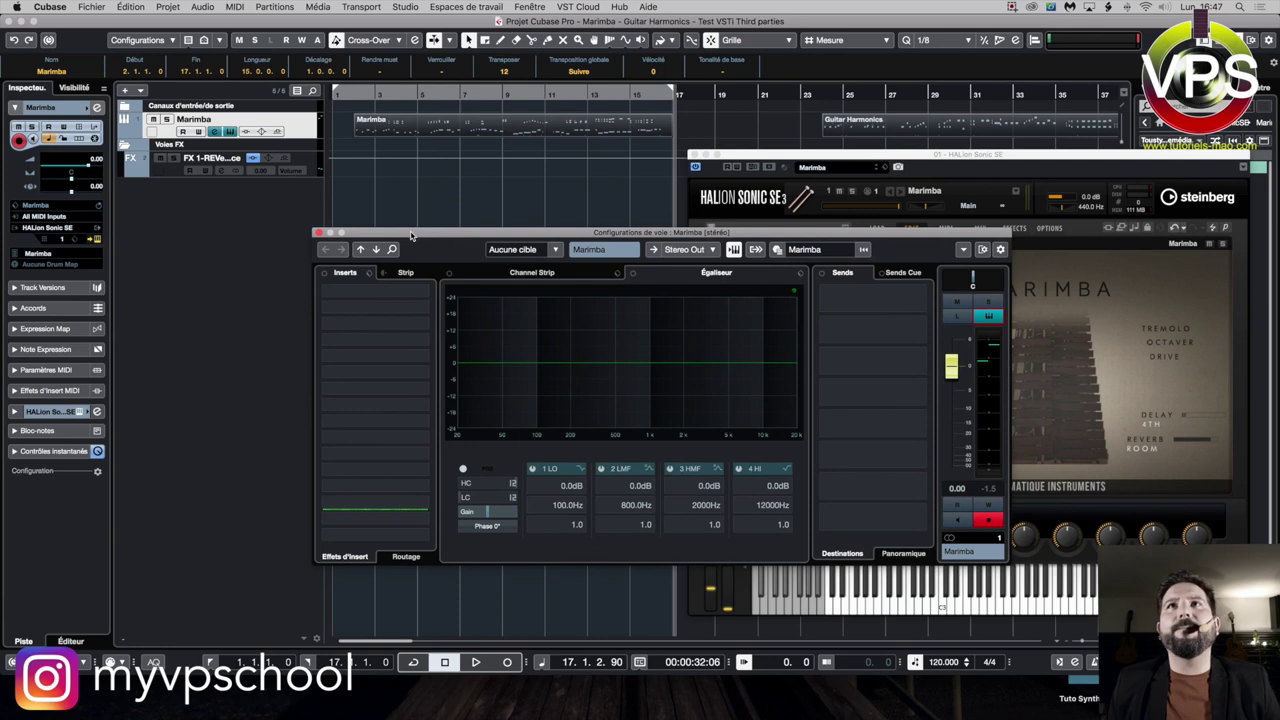
pyautogui.click(317, 233)
pyautogui.moveTo(866, 160); pyautogui.dragTo(452, 142)
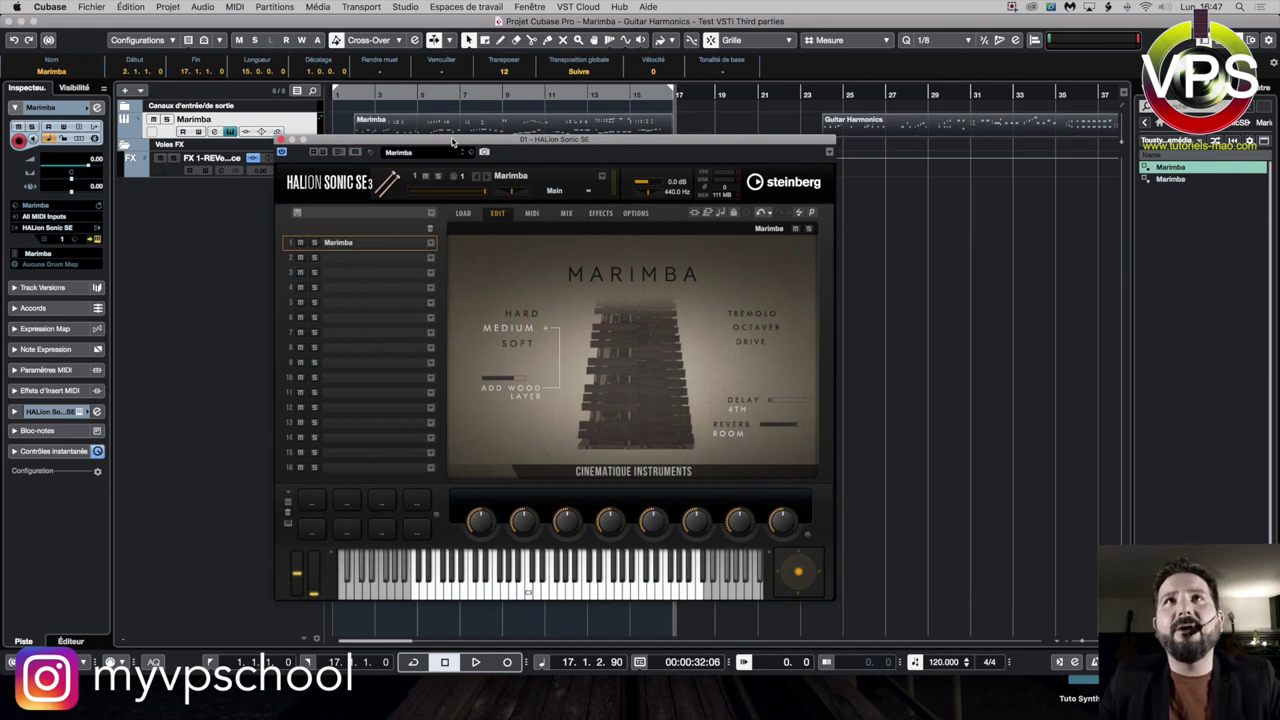
# Step: Set the locators around the Marimba clip from bar 2 to bar 17 and turn on cycle playback
pyautogui.click(478, 130)
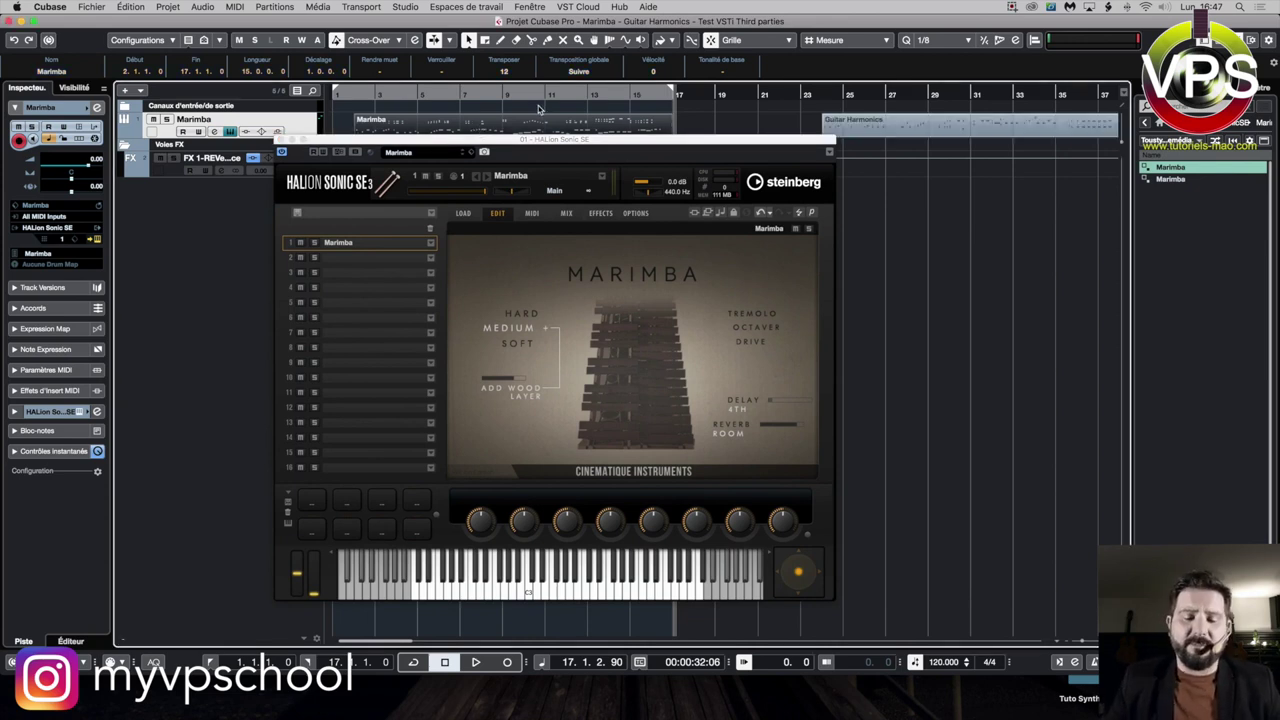
pyautogui.press('p')
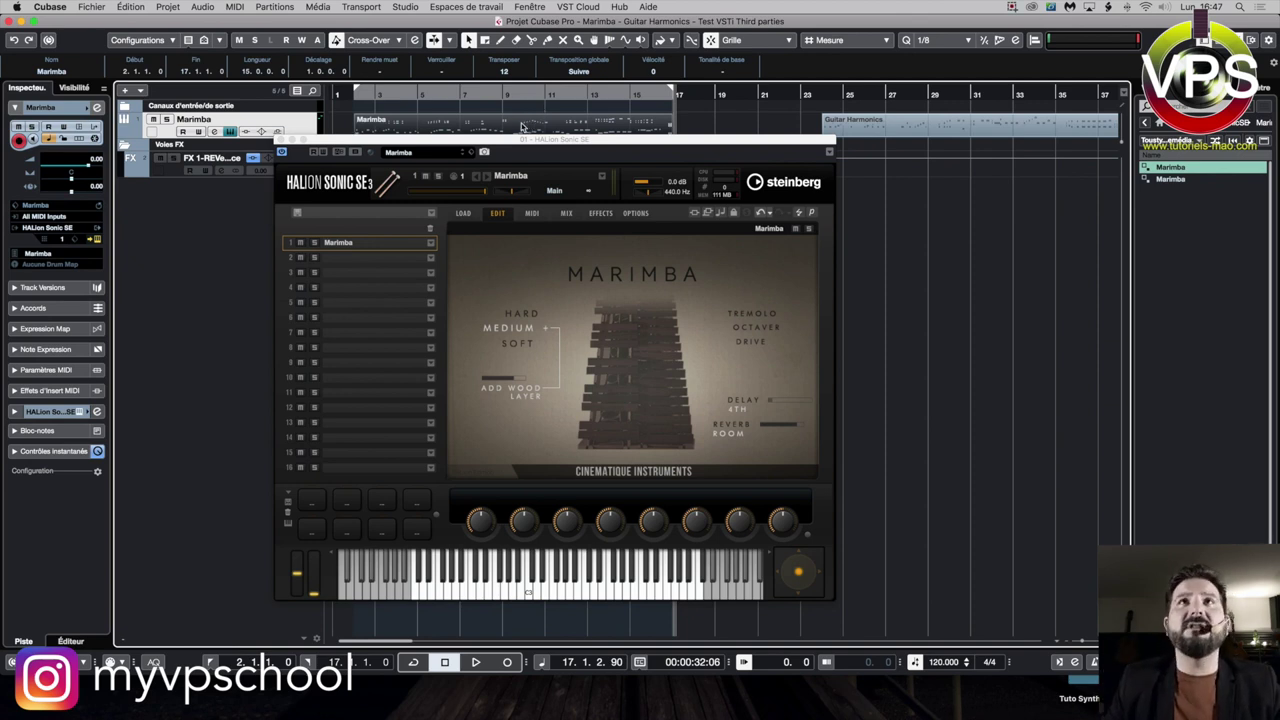
pyautogui.press('KP_Divide')
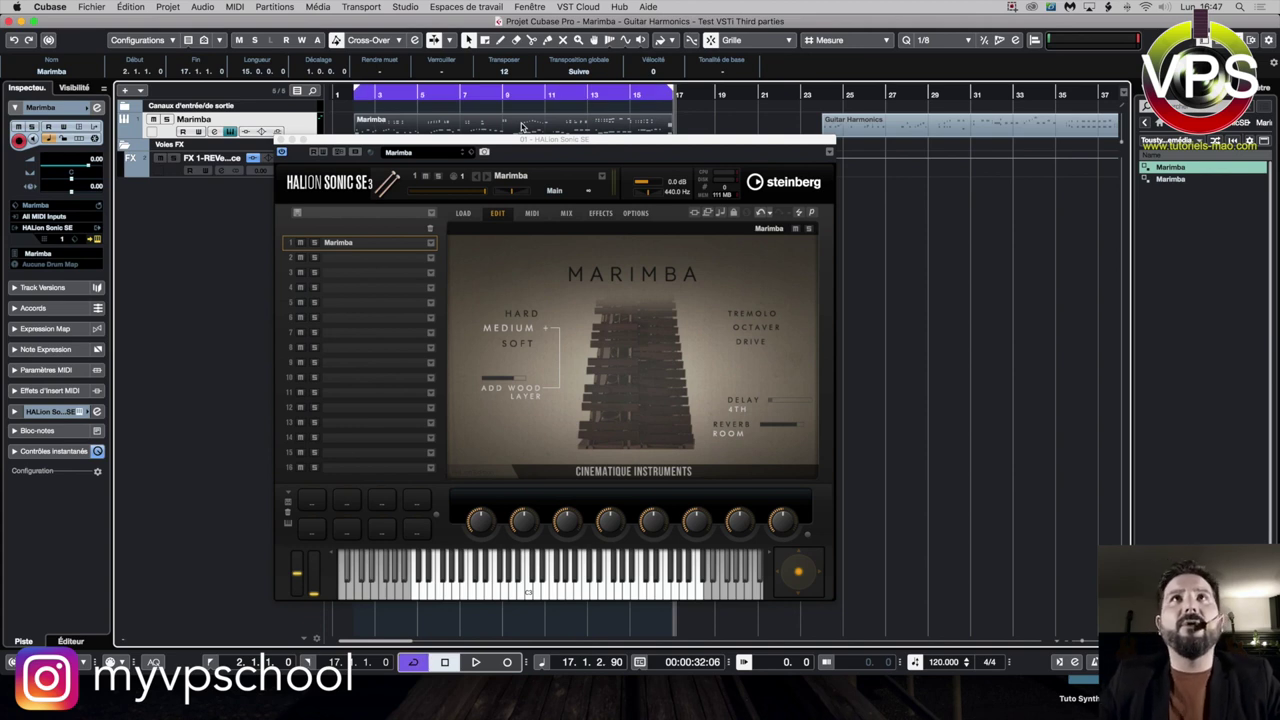
pyautogui.press('KP_Subtract')
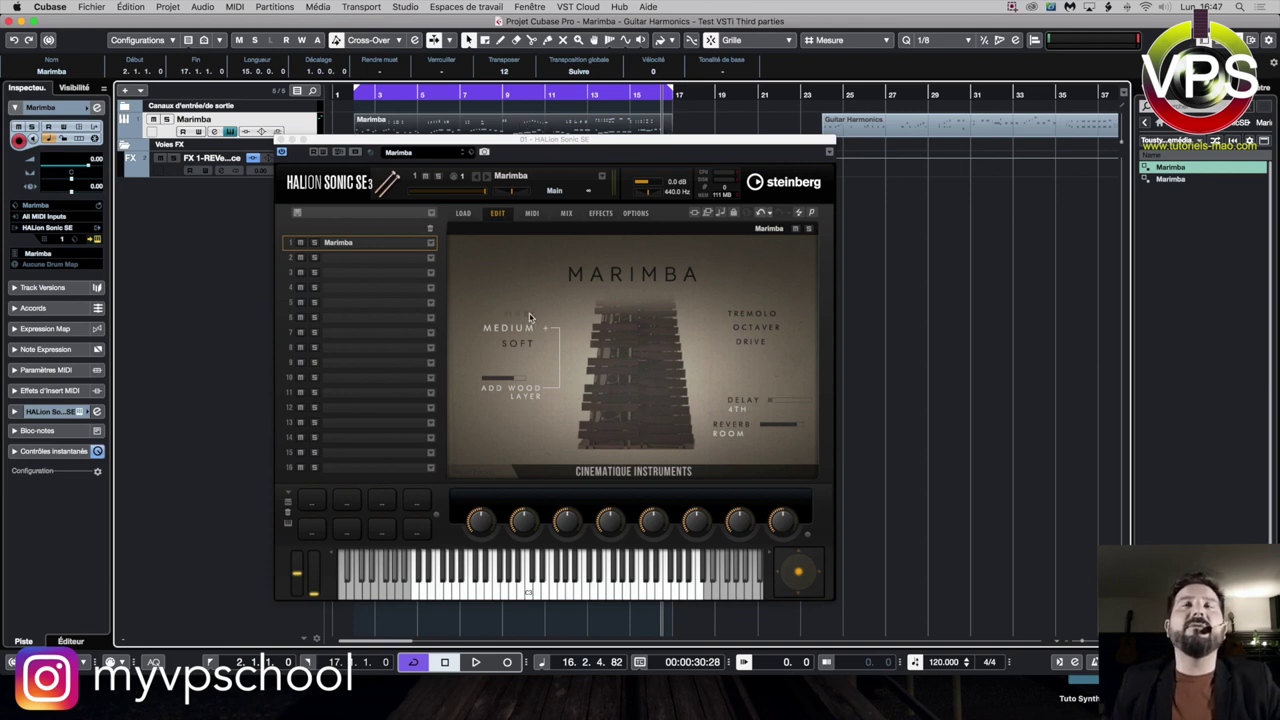
# Step: Audition the Marimba clip with the Hard mallet, switch back to Medium and replay it from bar 2
pyautogui.press('space')
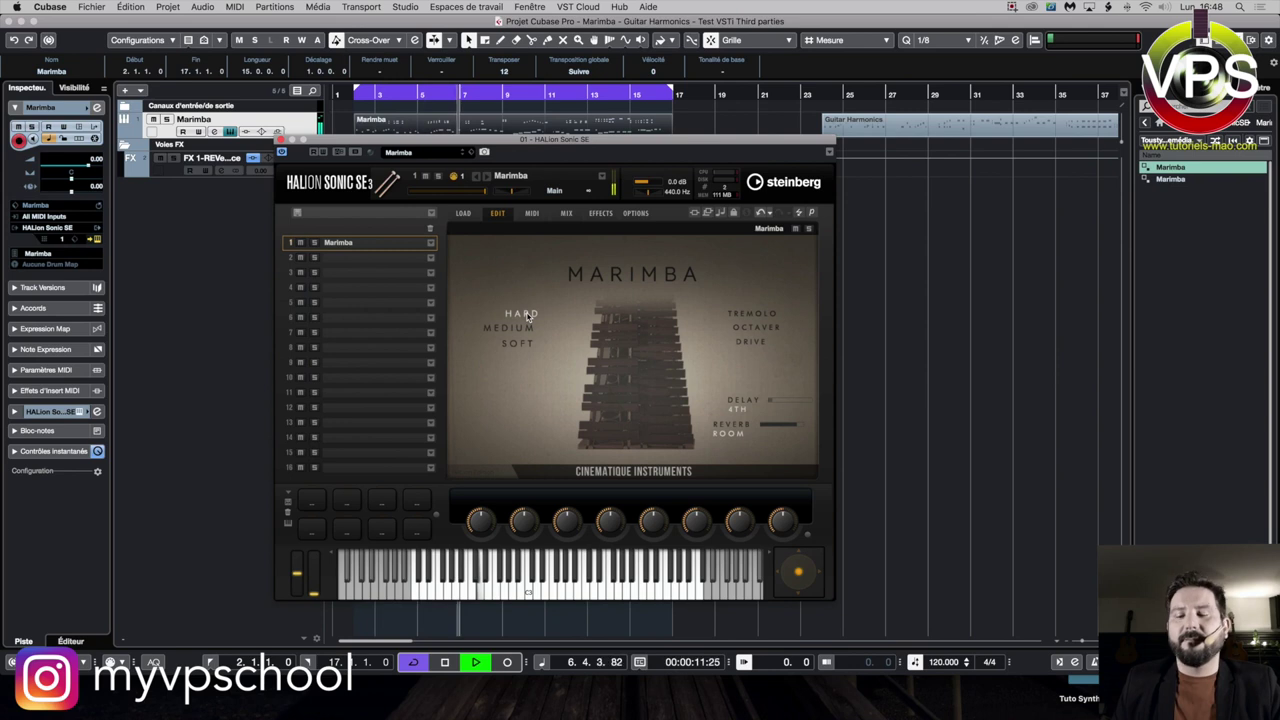
pyautogui.press('space')
pyautogui.click(520, 331)
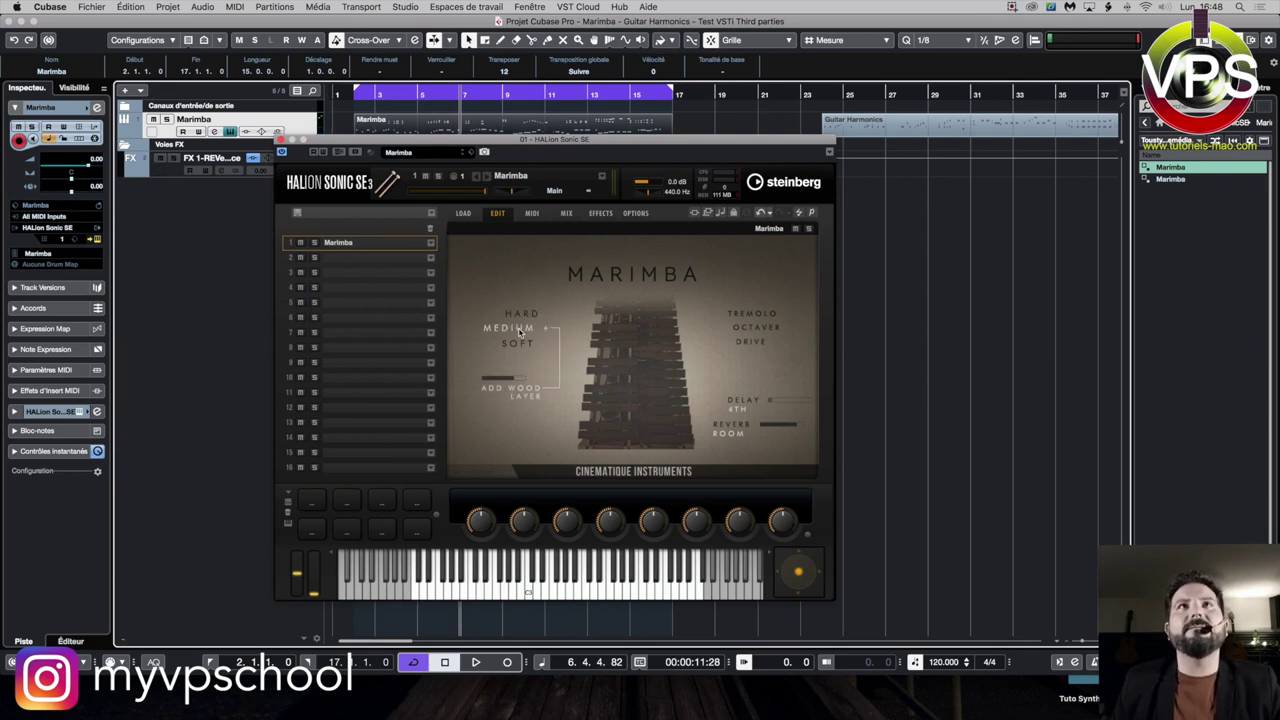
pyautogui.click(352, 97)
pyautogui.press('space')
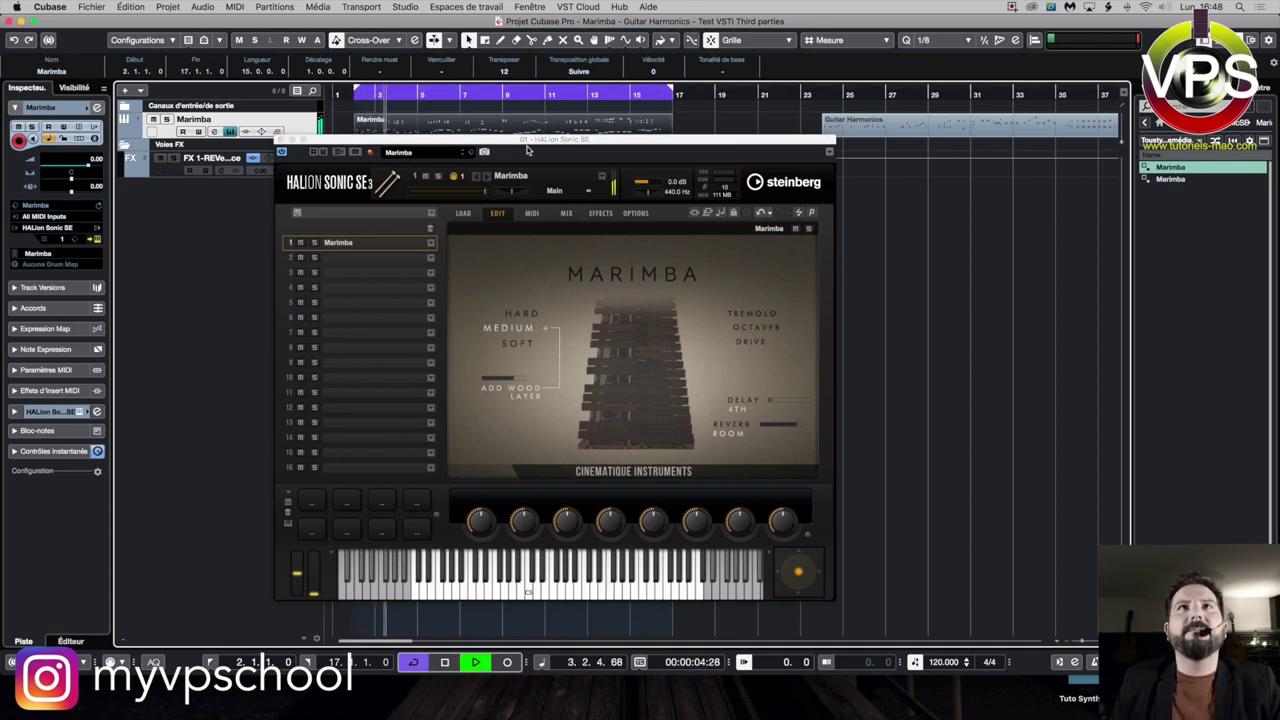
pyautogui.press('space')
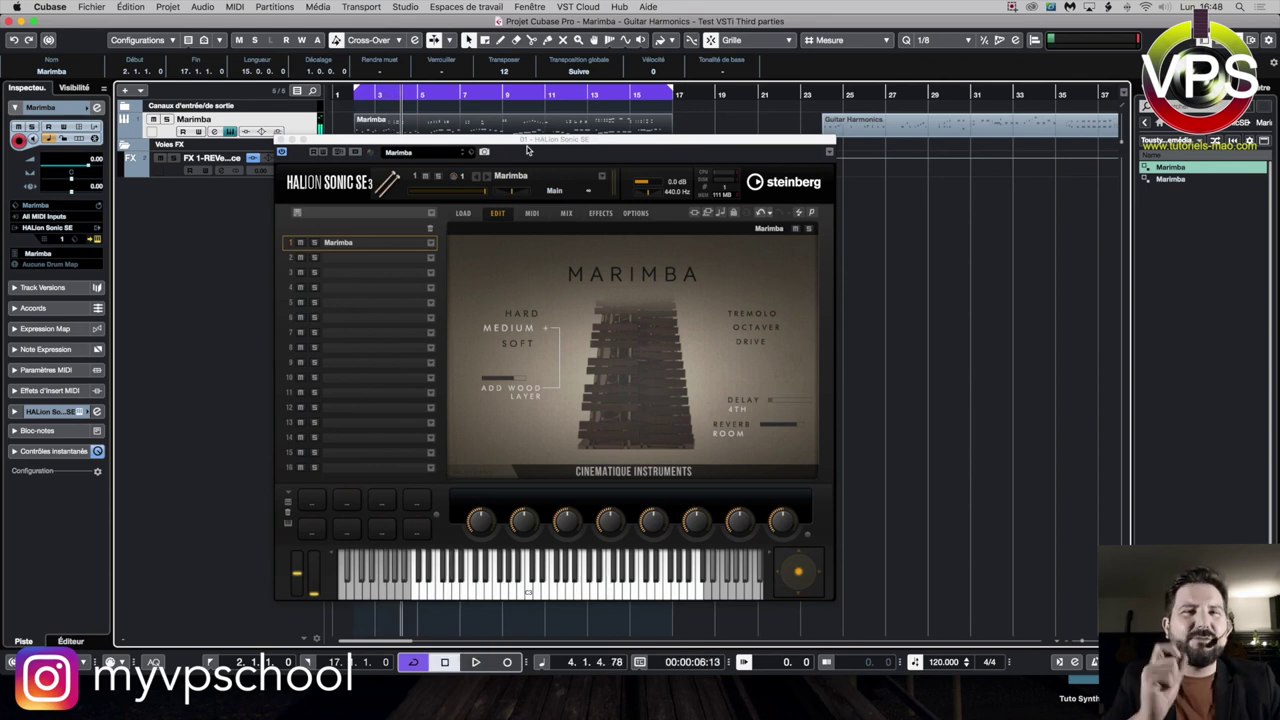
# Step: Audition the Marimba's wood layer at its maximum level, and lower it to the minimum during playback
pyautogui.click(505, 381)
pyautogui.moveTo(503, 387); pyautogui.dragTo(516, 293)
pyautogui.press('space')
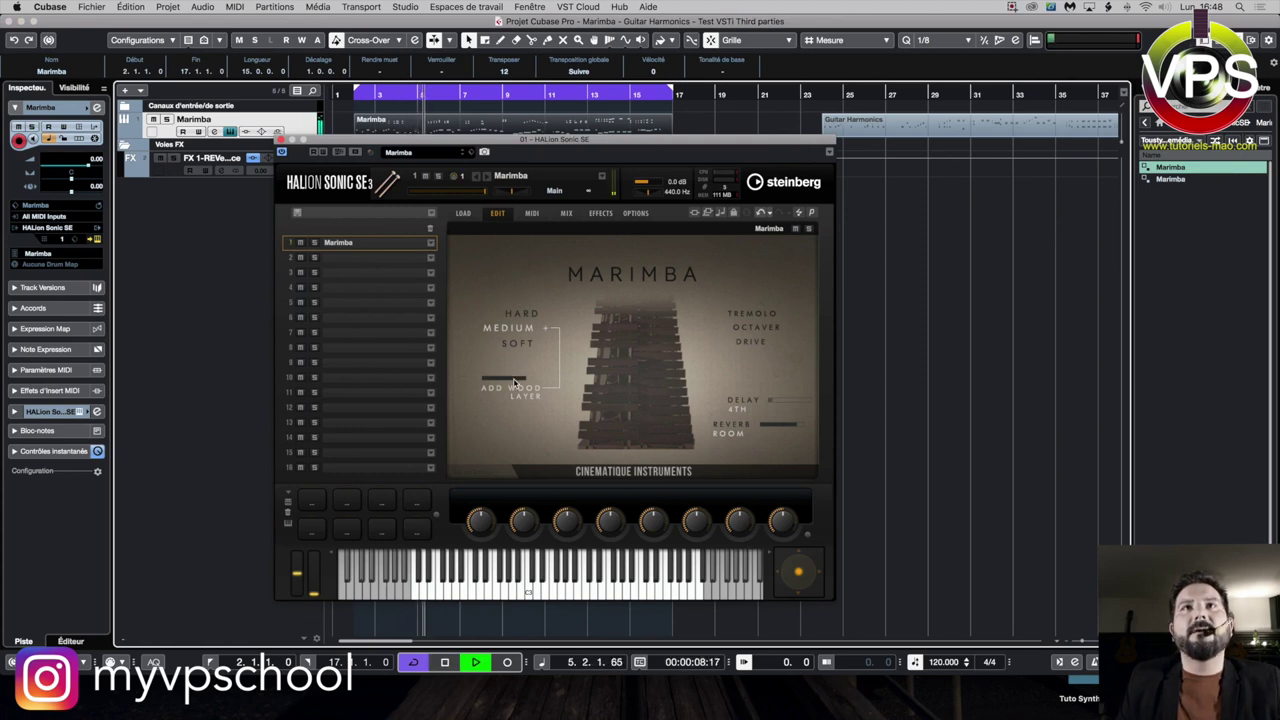
pyautogui.moveTo(505, 380); pyautogui.dragTo(480, 433)
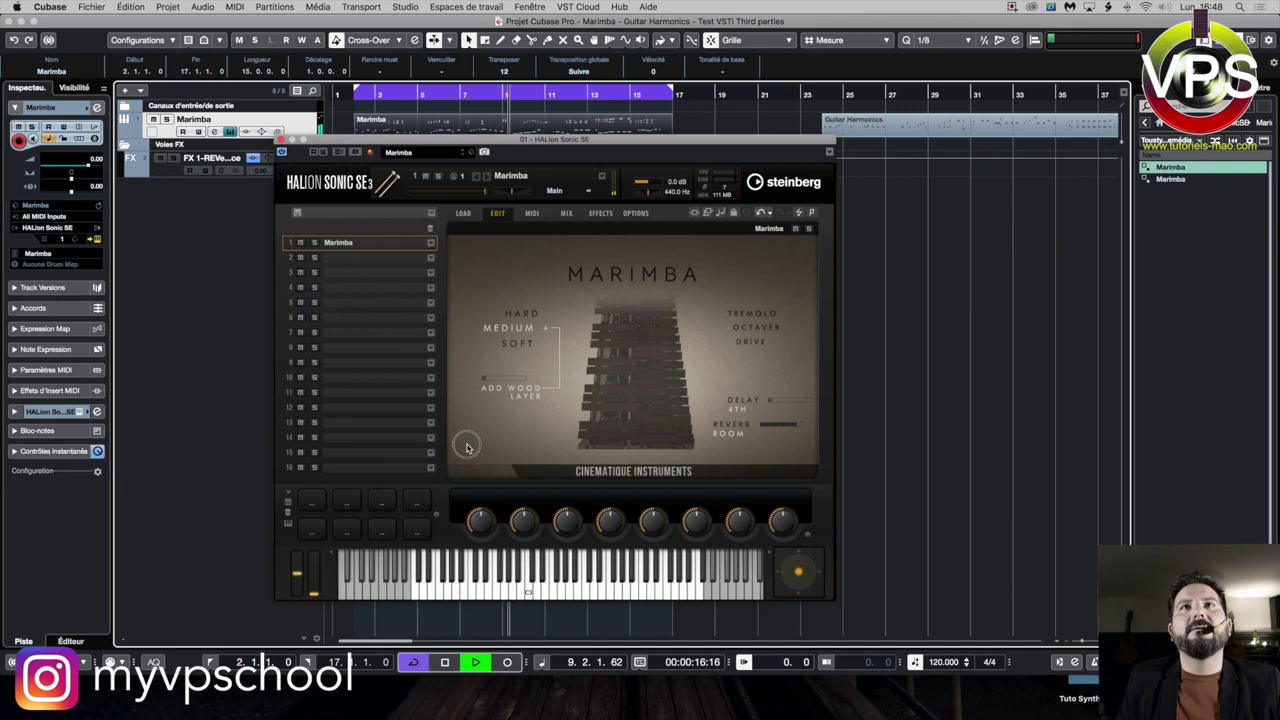
pyautogui.press('space')
# Step: Examine the velocities of the low notes between bars 7 and 9 of the Marimba clip in the note editor and close it
pyautogui.click(532, 128)
pyautogui.doubleClick(532, 128)
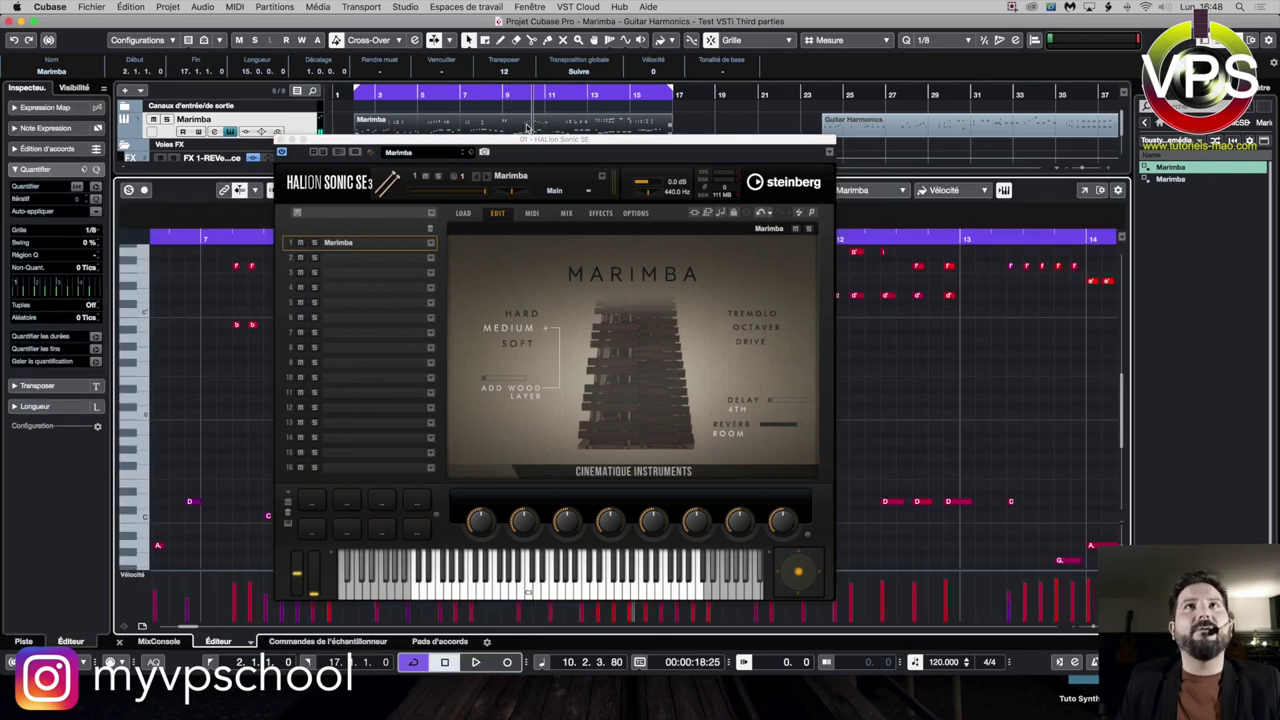
pyautogui.moveTo(755, 143); pyautogui.dragTo(1201, 145)
pyautogui.moveTo(503, 446); pyautogui.dragTo(260, 572)
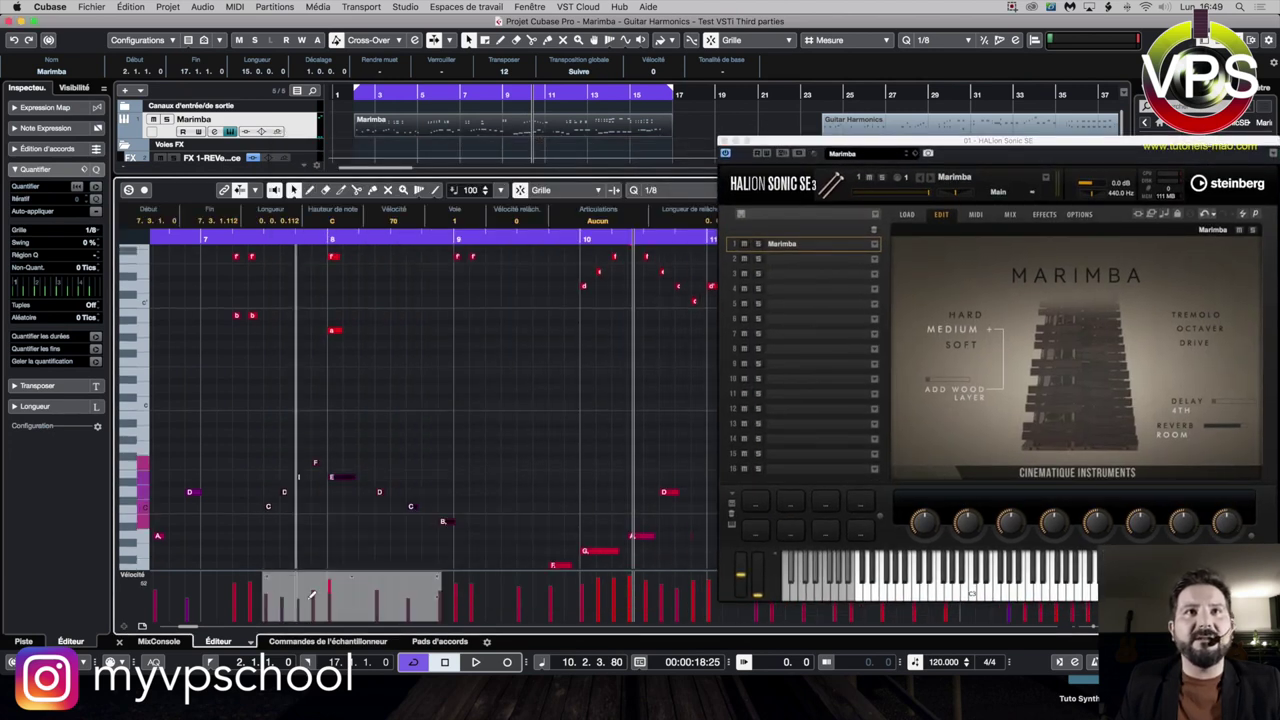
pyautogui.click(462, 383)
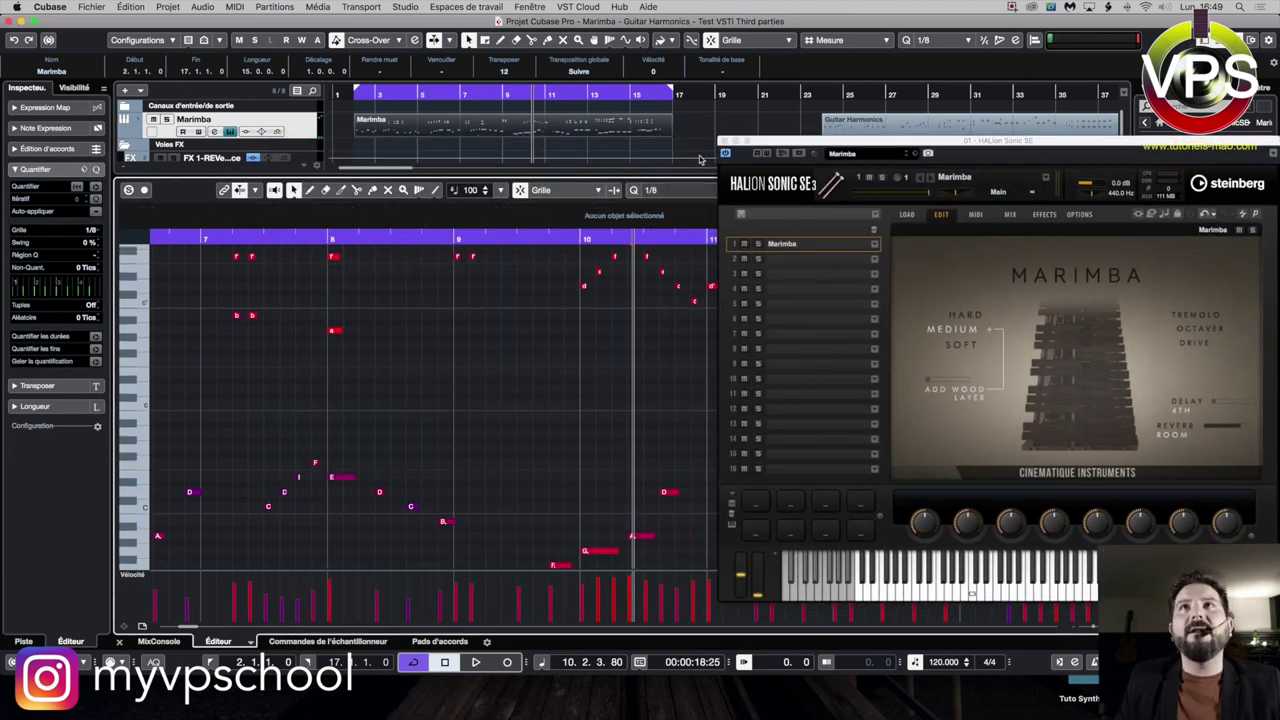
pyautogui.moveTo(796, 148); pyautogui.dragTo(462, 168)
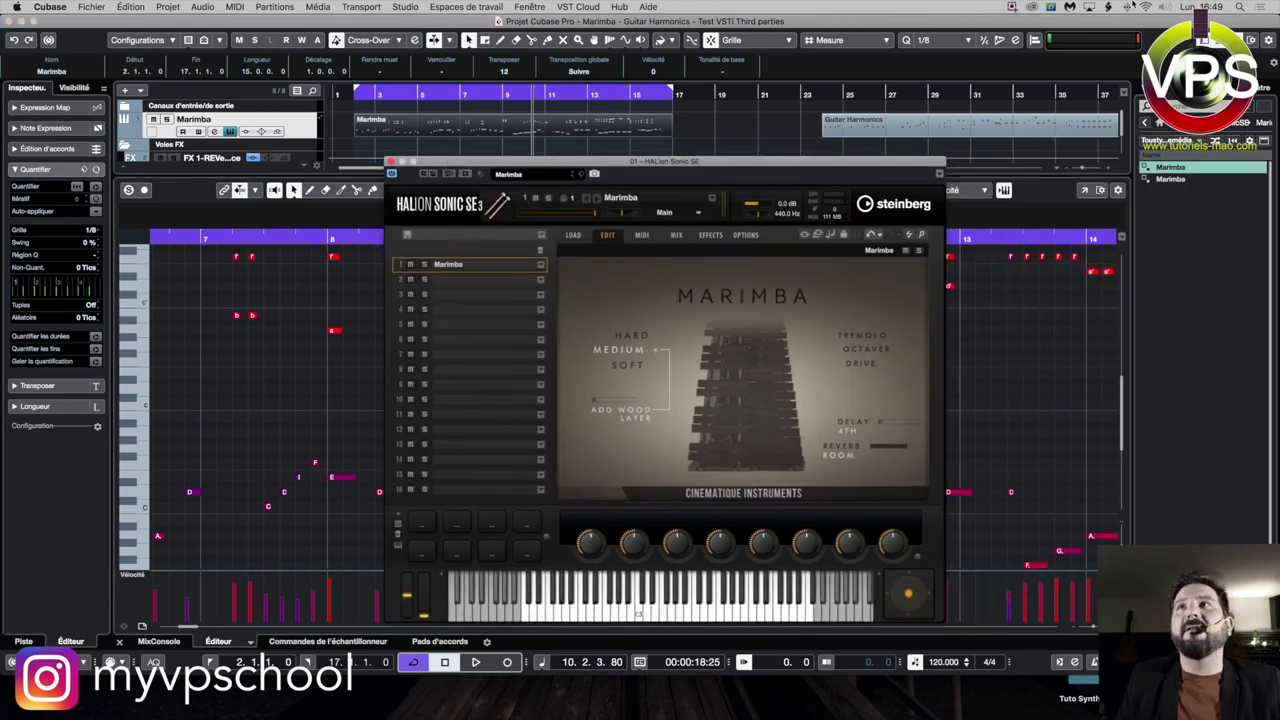
pyautogui.click(1222, 46)
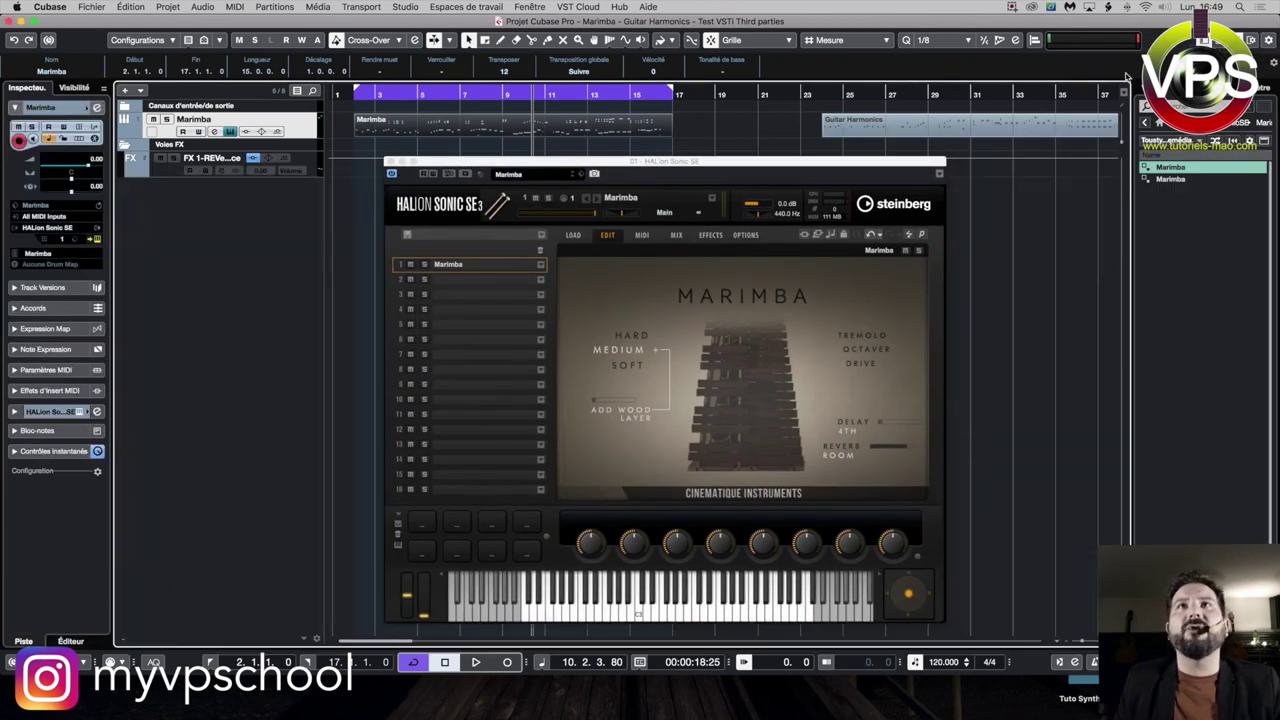
# Step: Resume playback and raise the Marimba's wood layer level most of the way up
pyautogui.moveTo(695, 167); pyautogui.dragTo(681, 165)
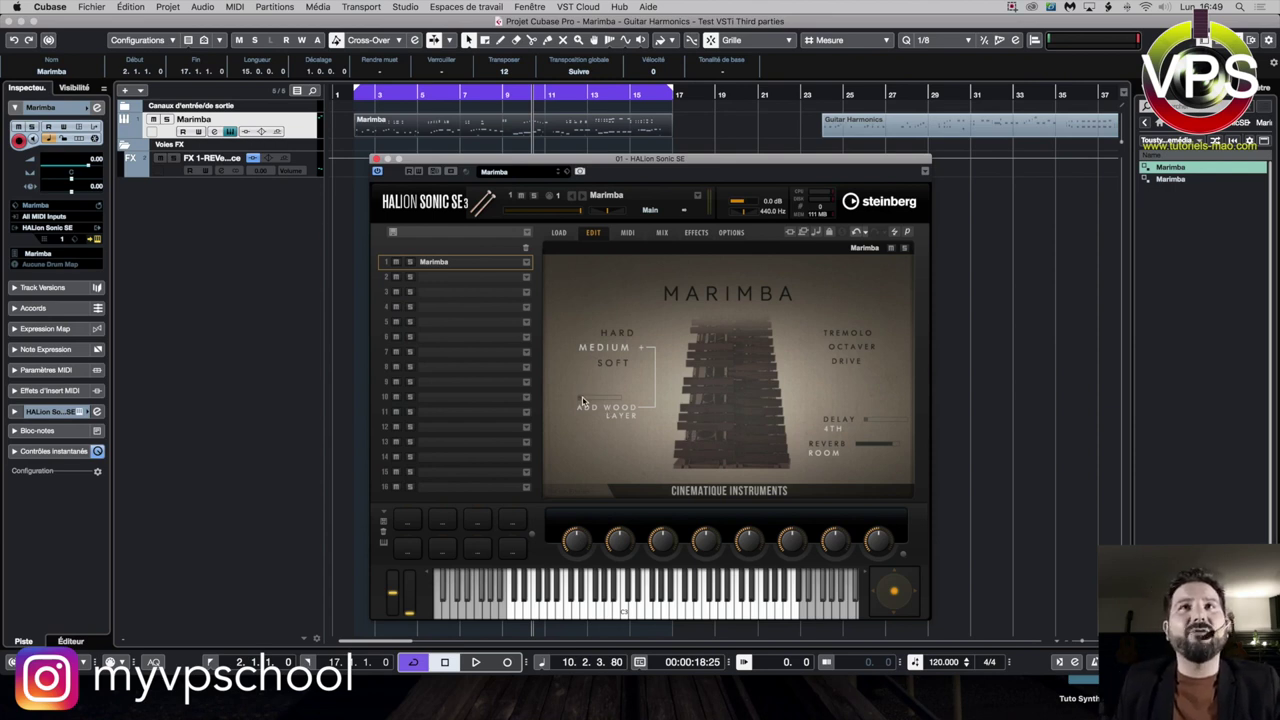
pyautogui.press('space')
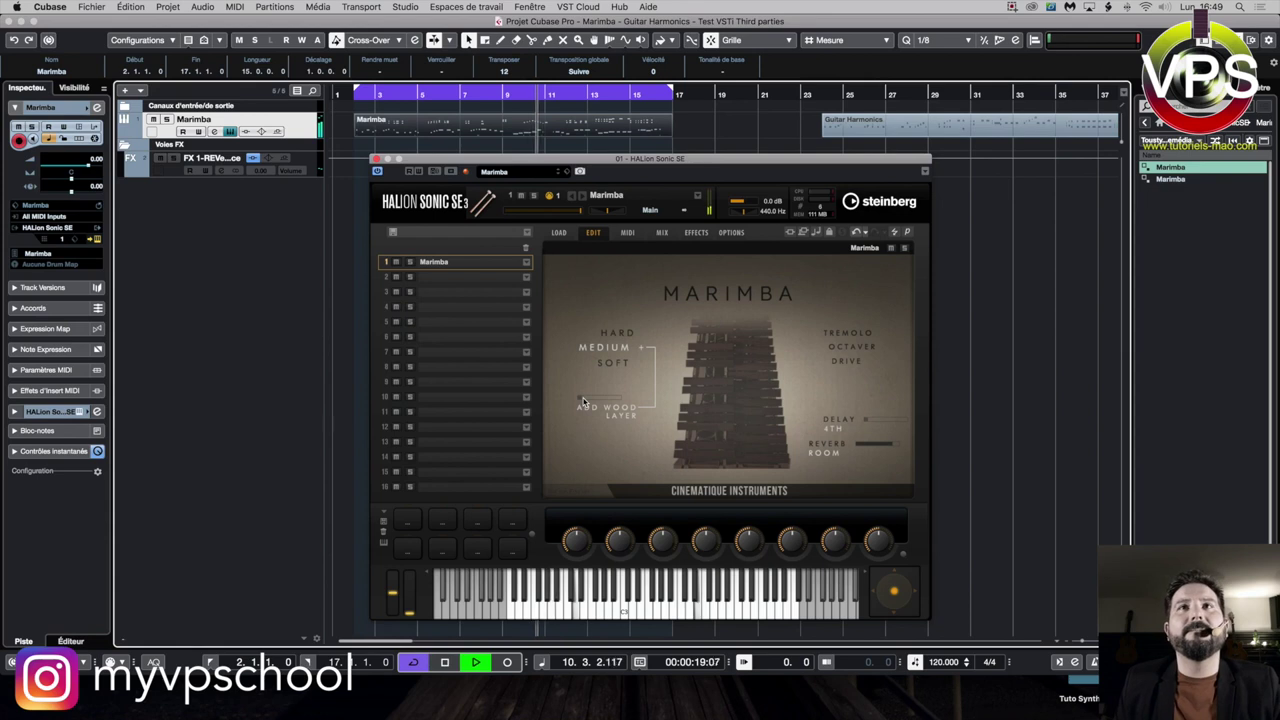
pyautogui.click(581, 404)
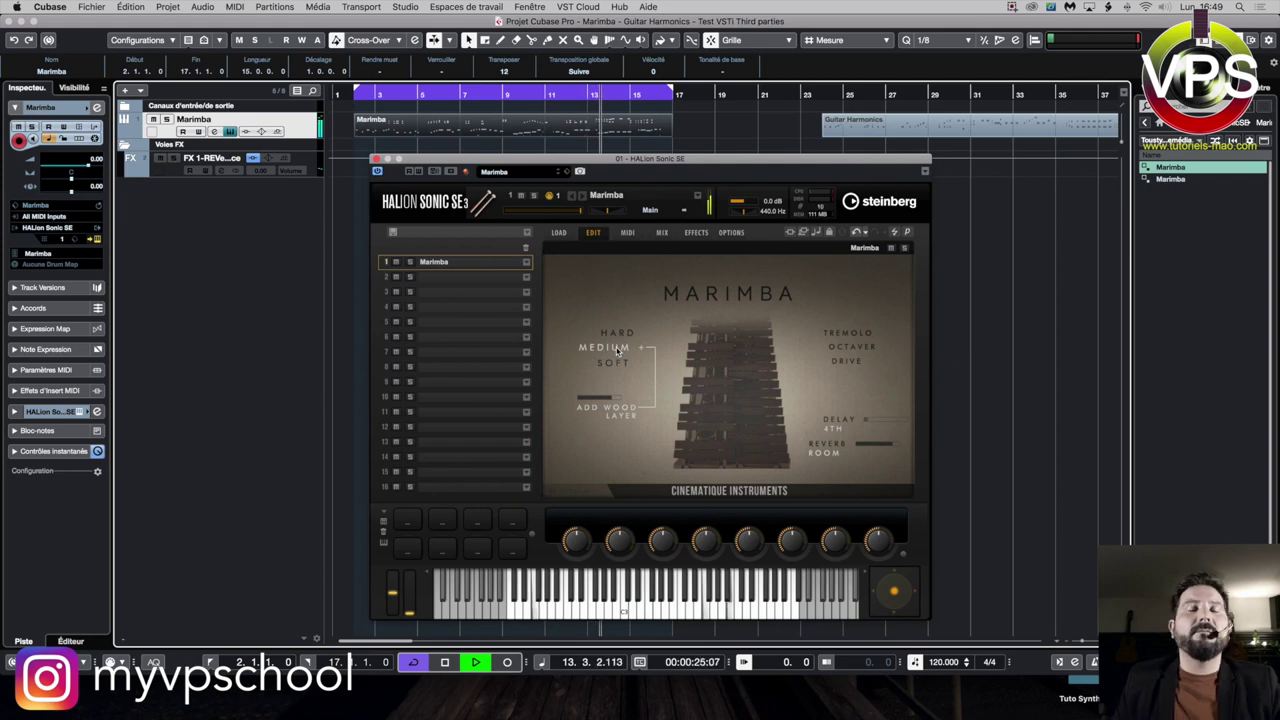
# Step: Switch the Marimba to the Soft mallet, raise its wood layer to the maximum and audition the clip
pyautogui.press('space')
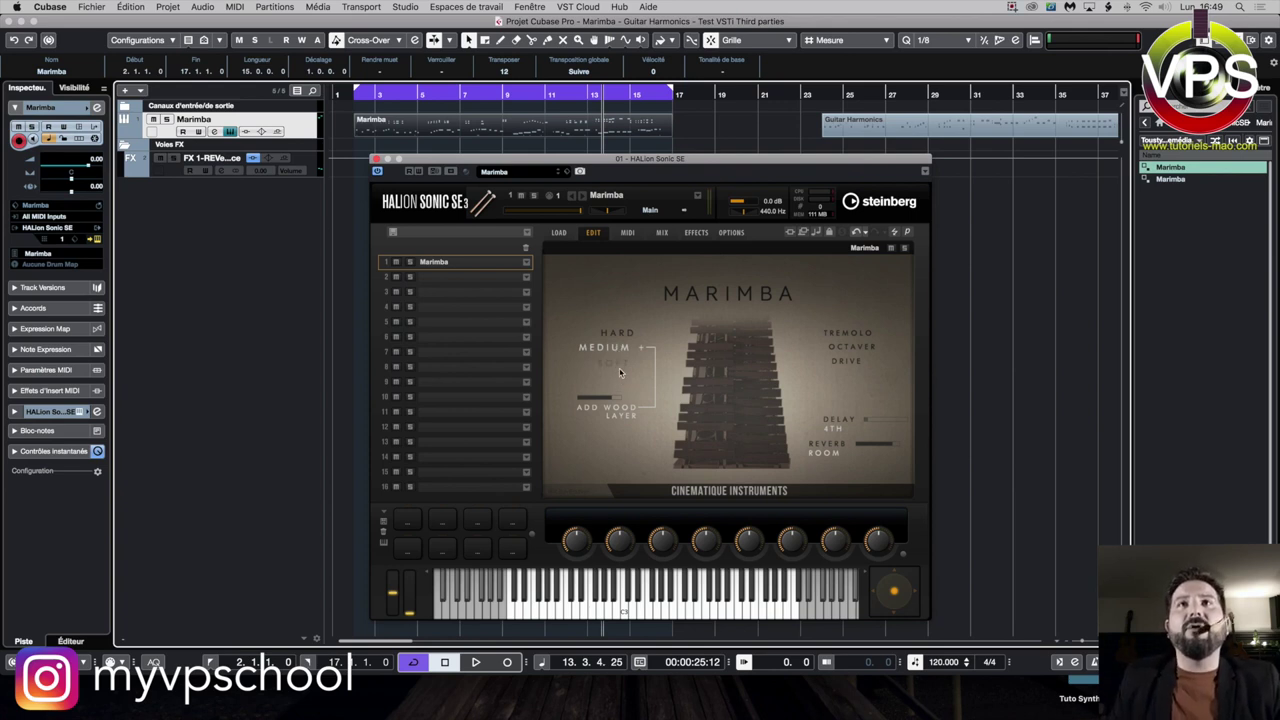
pyautogui.click(620, 368)
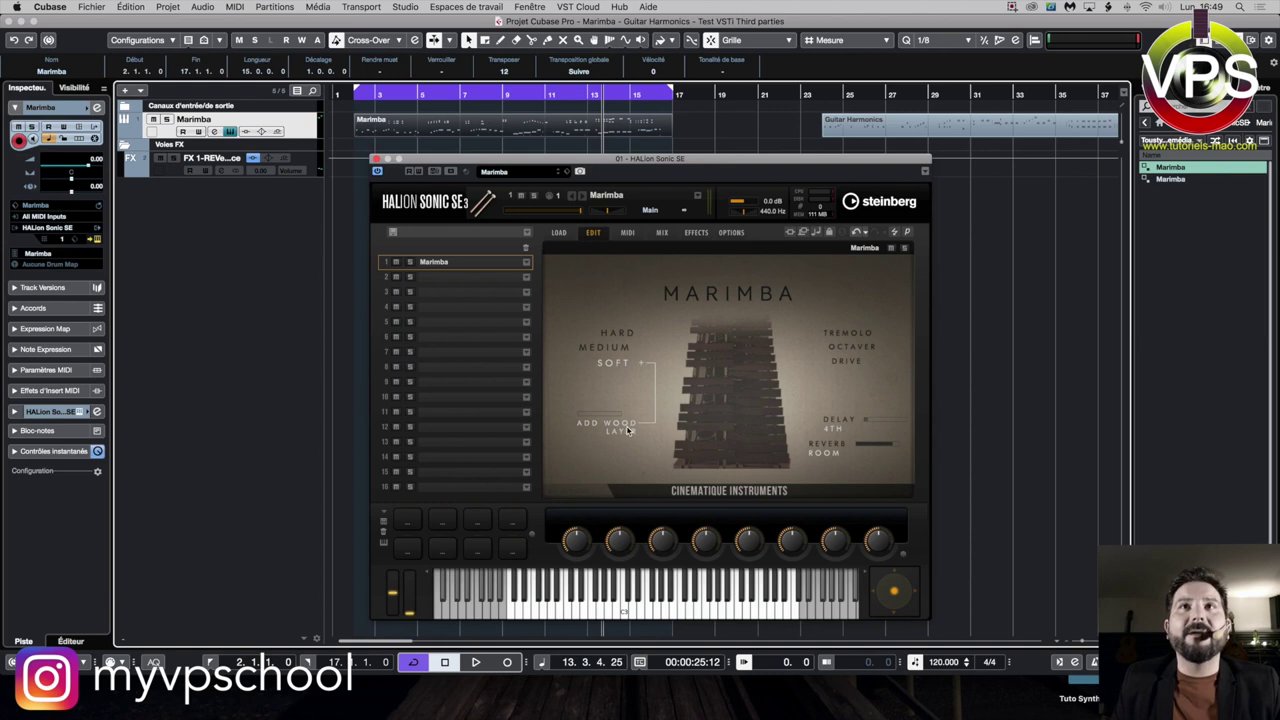
pyautogui.press('space')
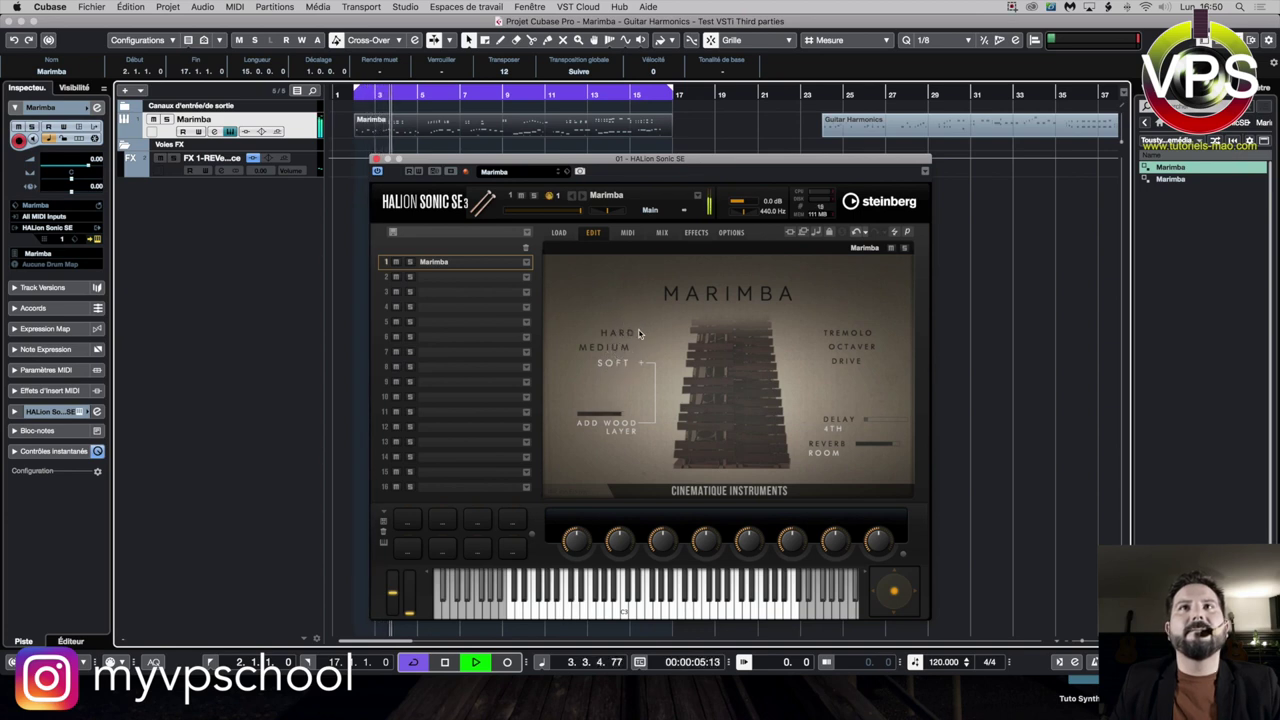
pyautogui.press('space')
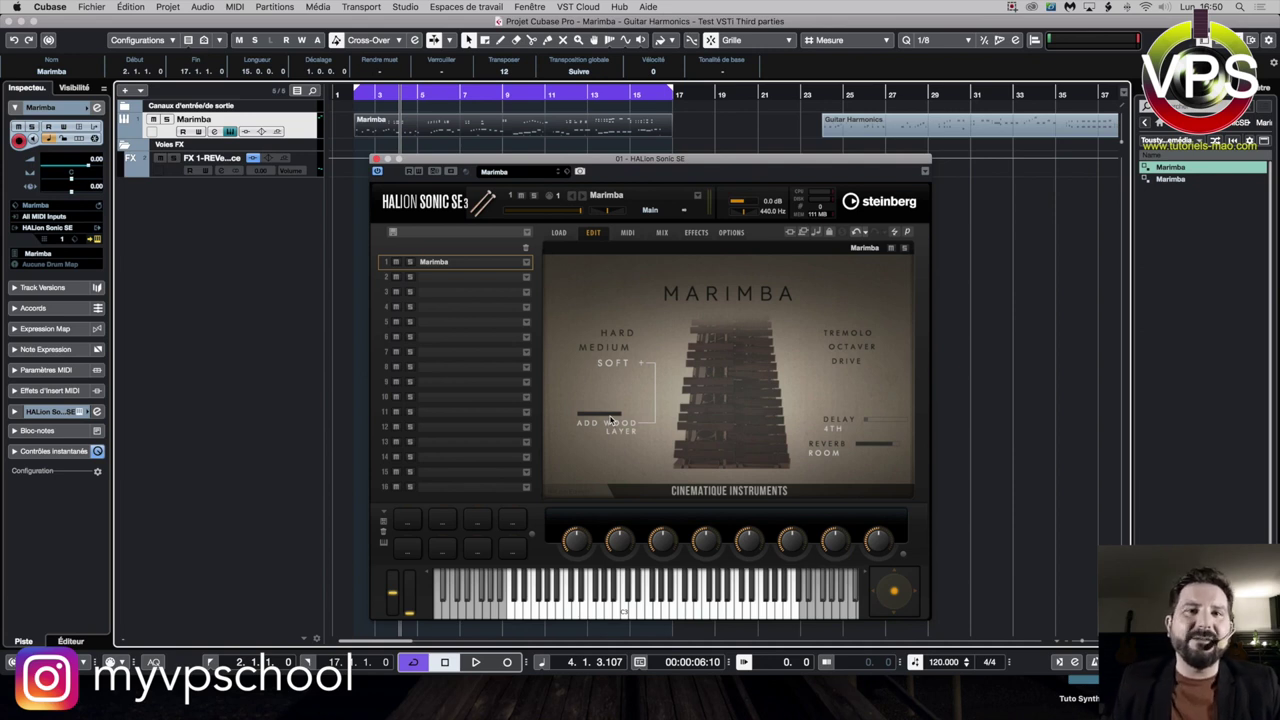
pyautogui.press('space')
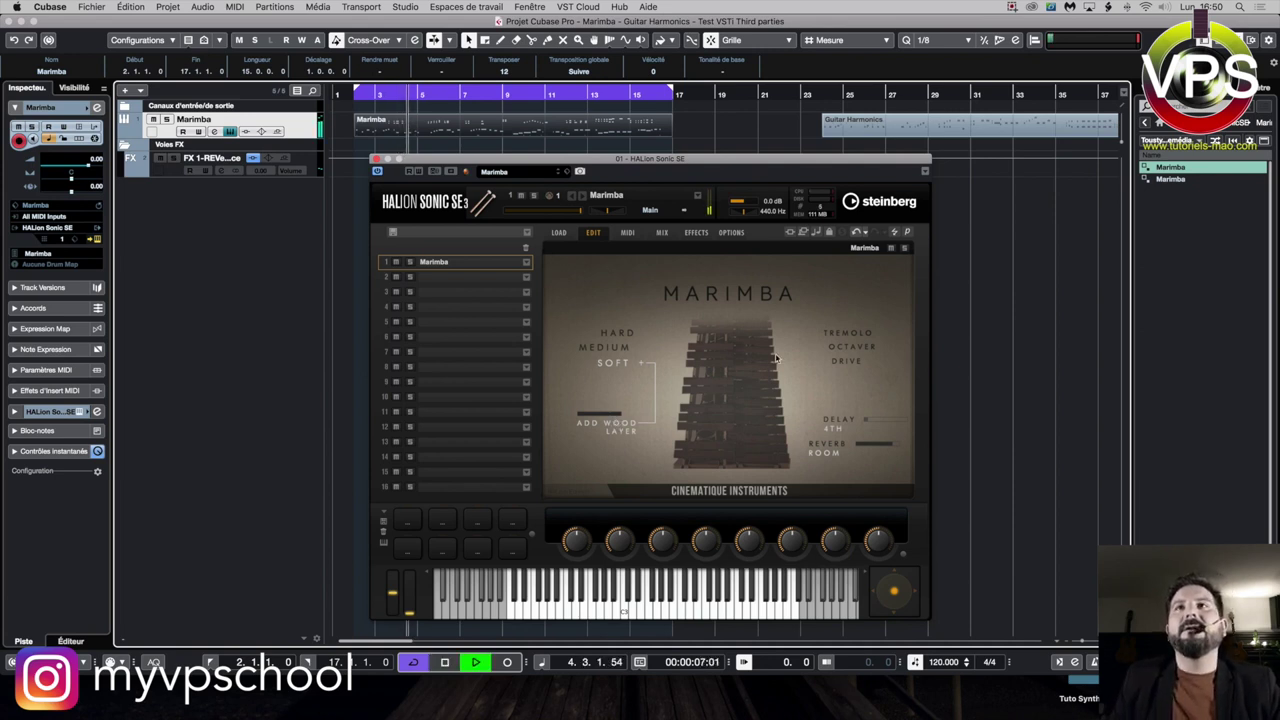
pyautogui.press('space')
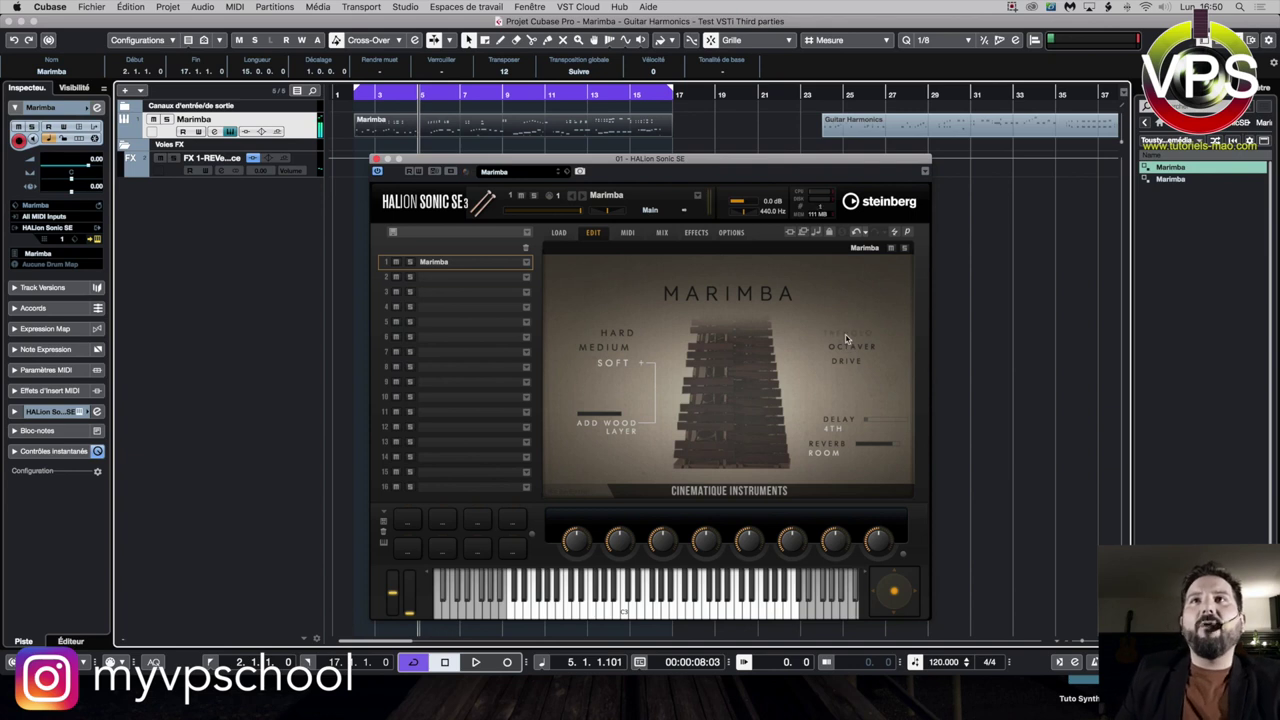
# Step: Turn on the Marimba's Drive effect, audition the clip from bar 2 and return the playhead to bar 2
pyautogui.click(846, 362)
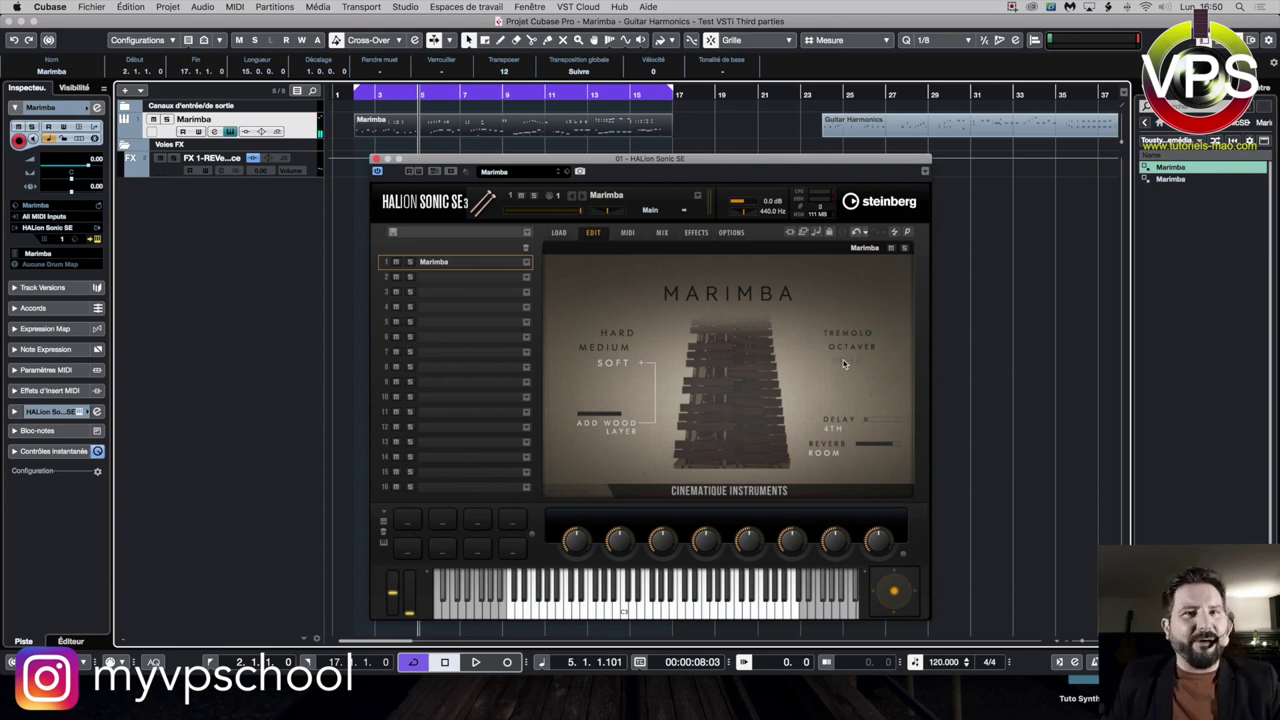
pyautogui.click(840, 359)
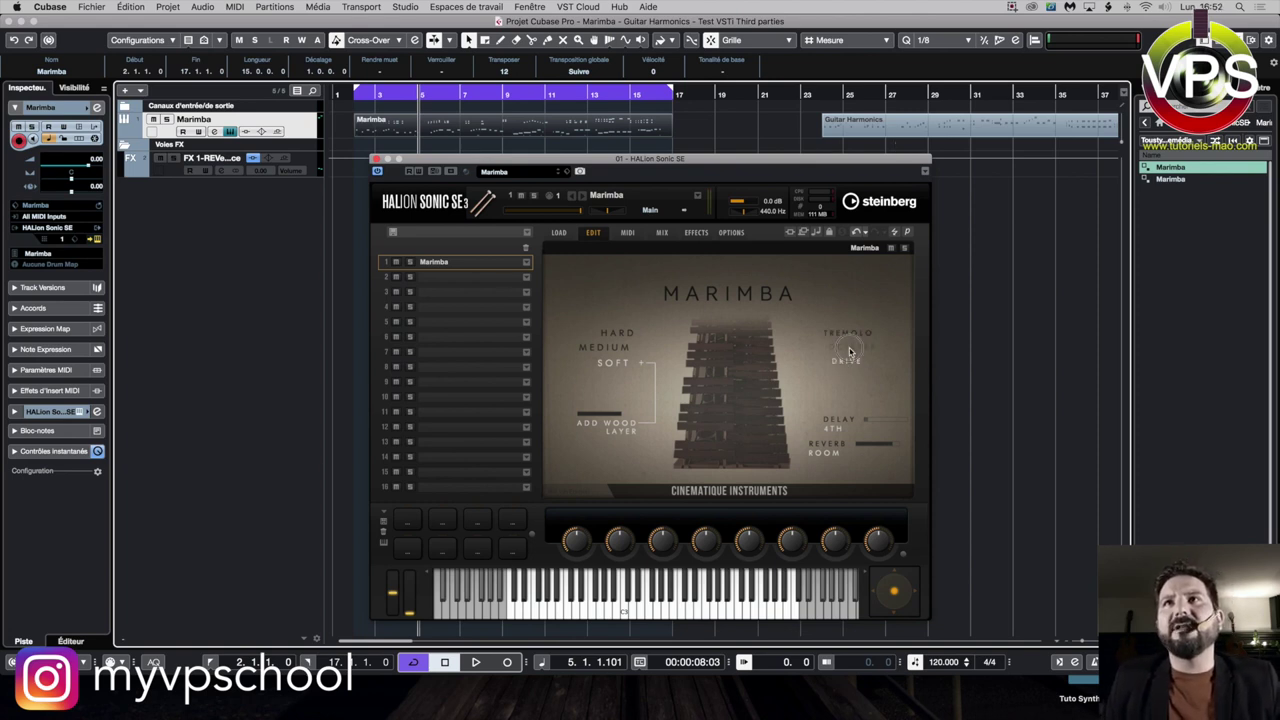
pyautogui.click(357, 95)
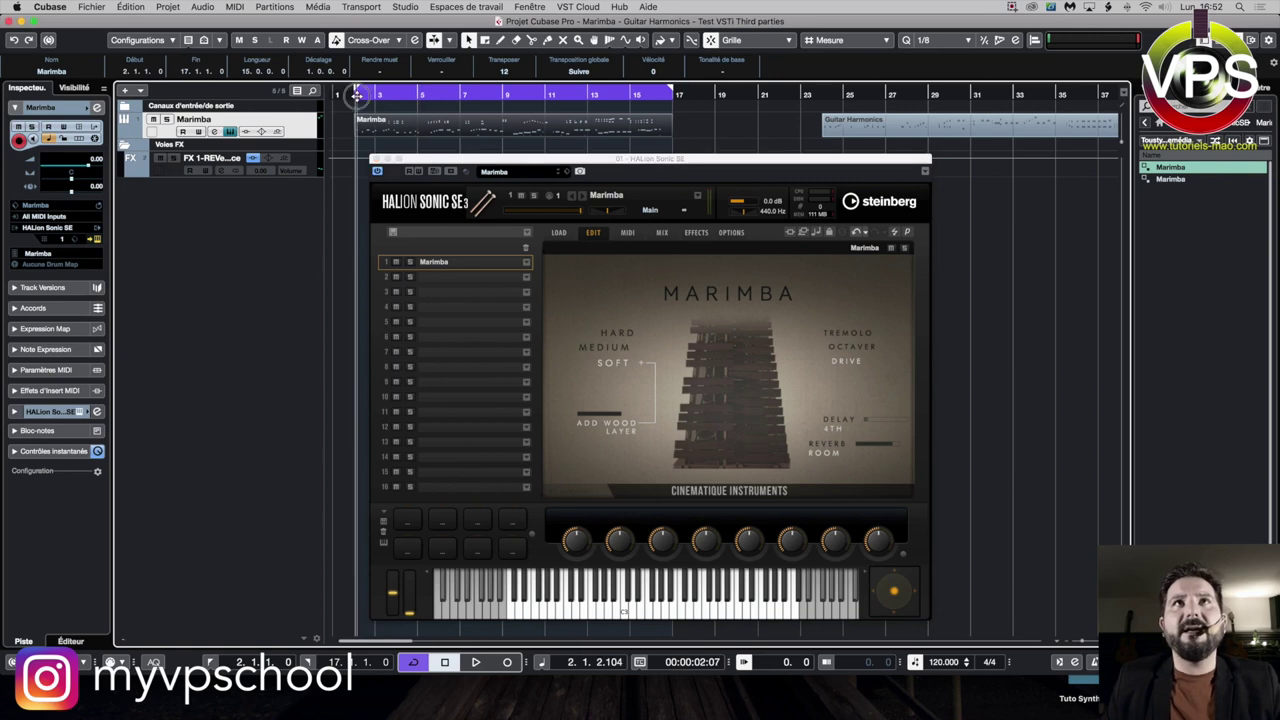
pyautogui.press('space')
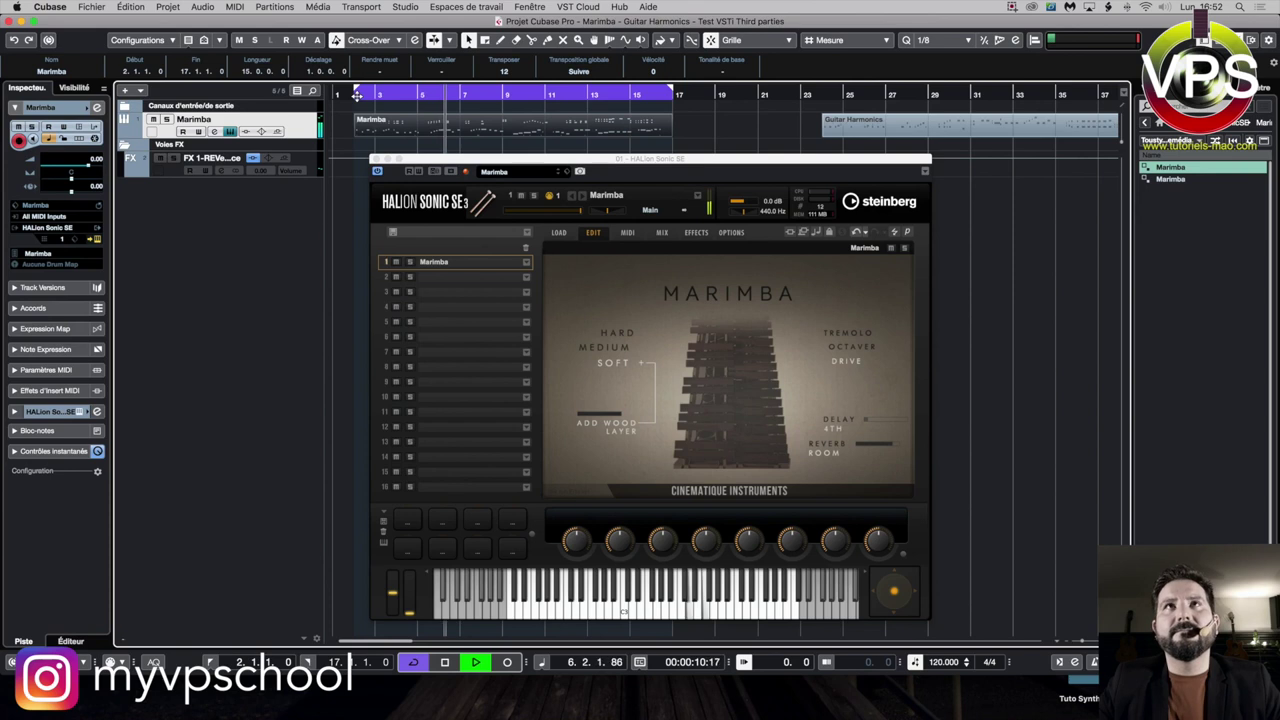
pyautogui.press('space')
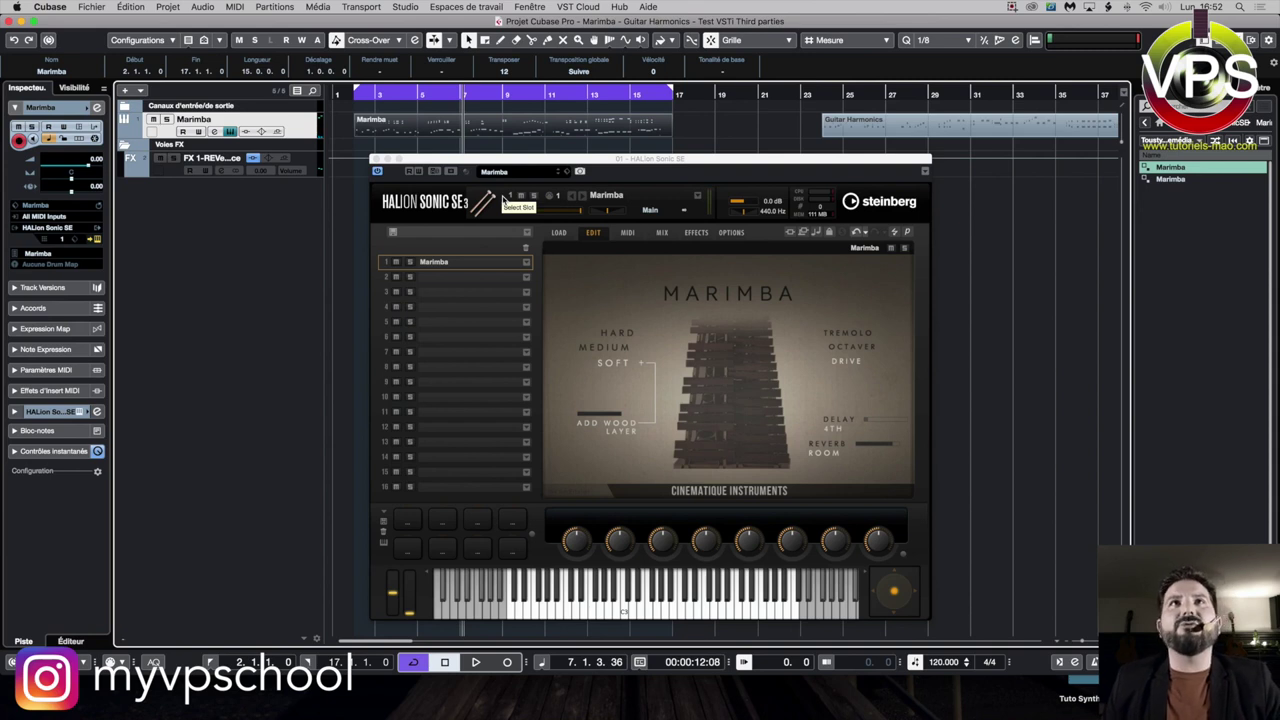
pyautogui.press('KP_1')
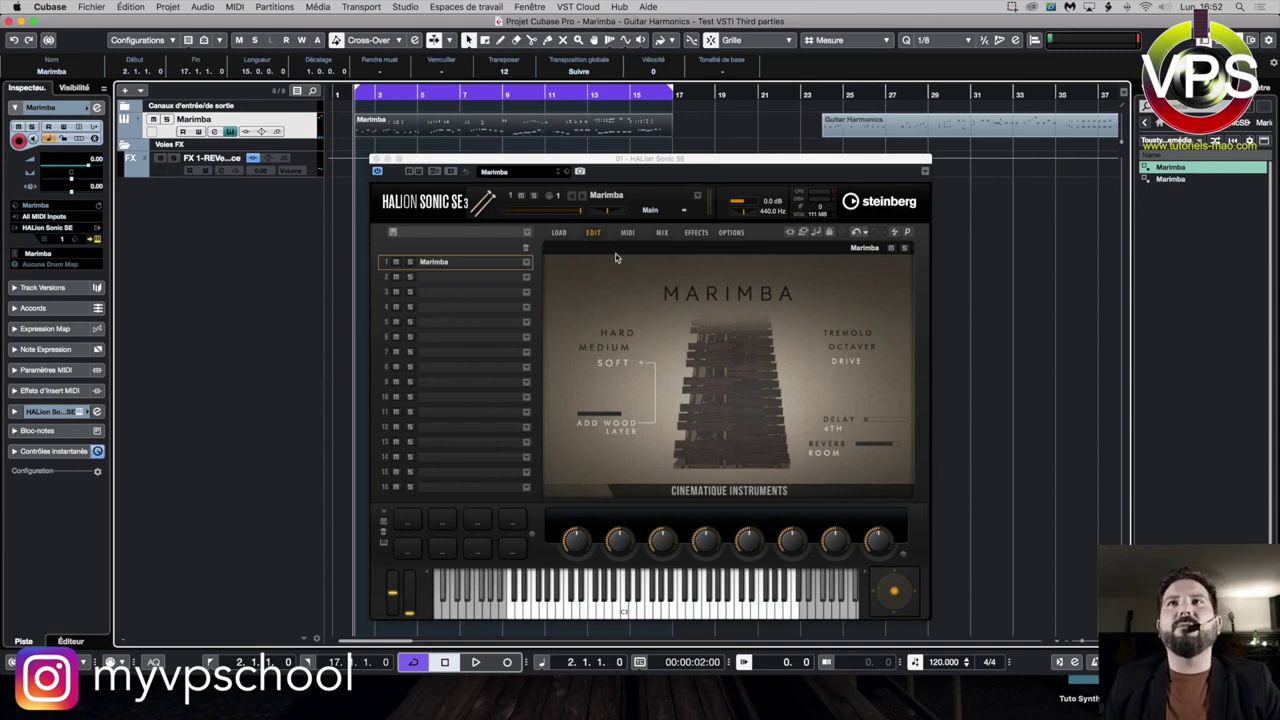
# Step: Replace the Drive effect with the Octaver and audition the Marimba clip from bar 2
pyautogui.click(849, 354)
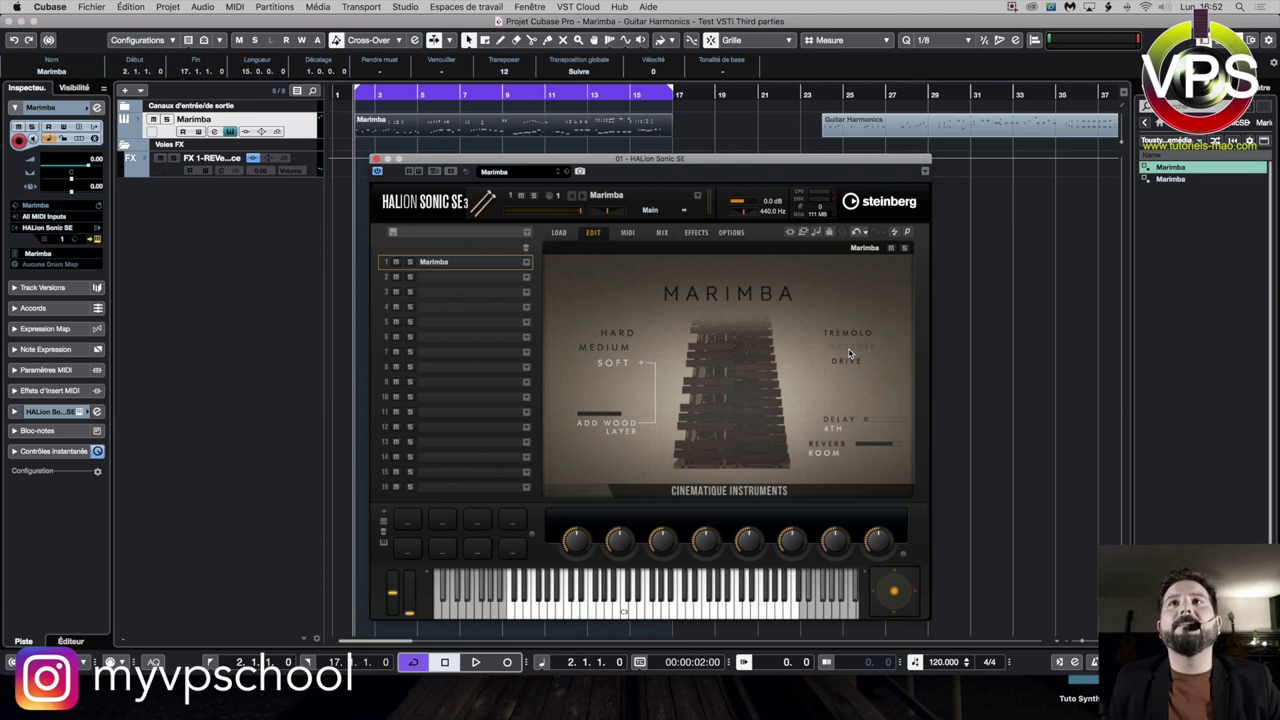
pyautogui.press('space')
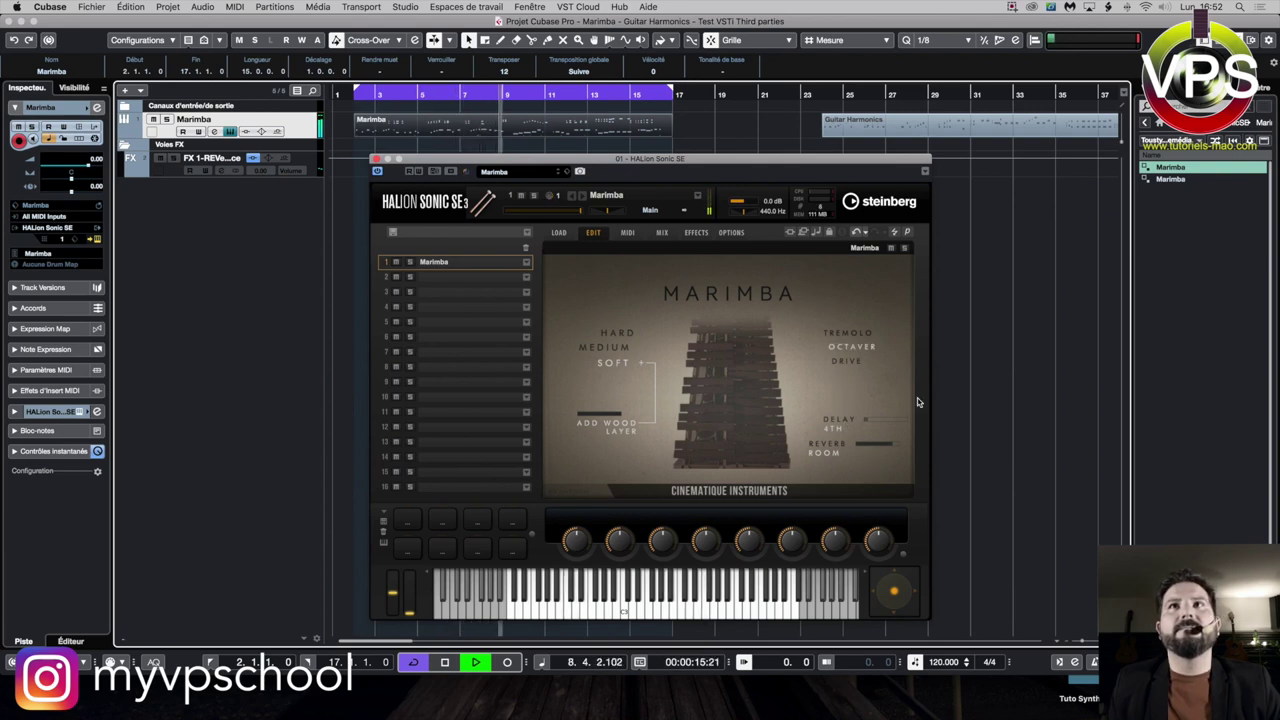
pyautogui.press('space')
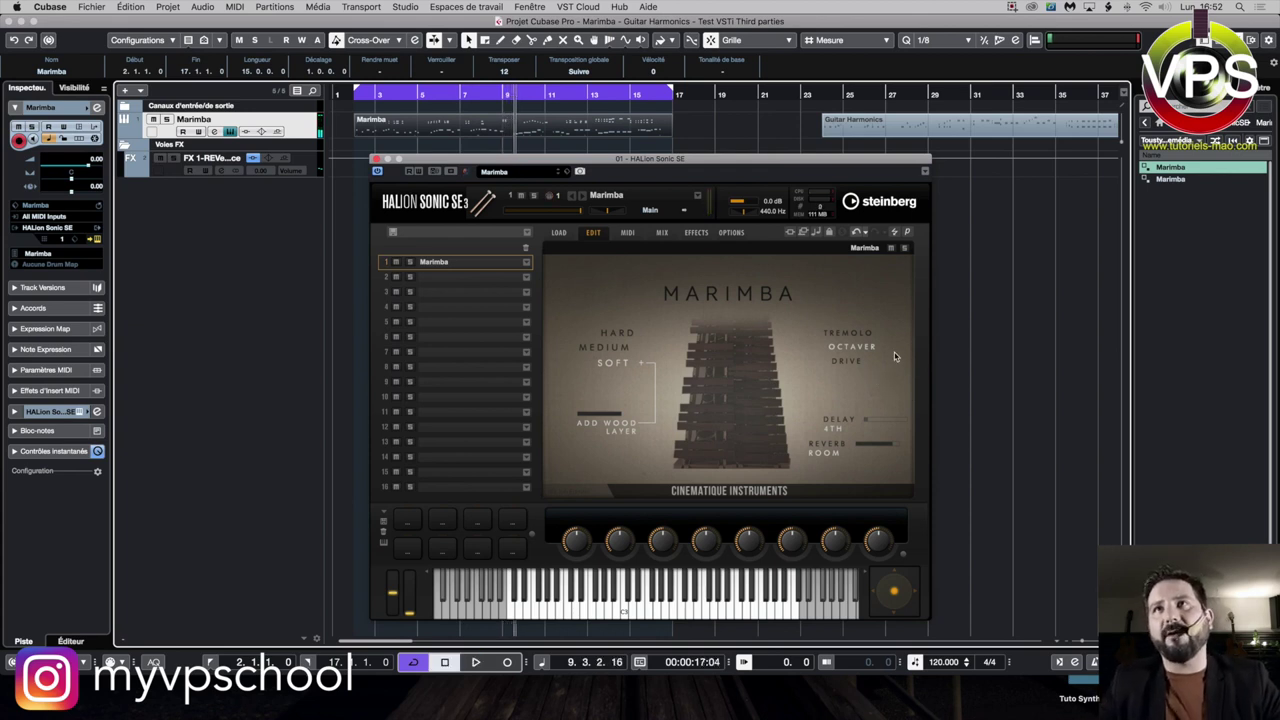
# Step: Turn Drive on alongside the Octaver and raise the Marimba's delay level slightly
pyautogui.click(855, 363)
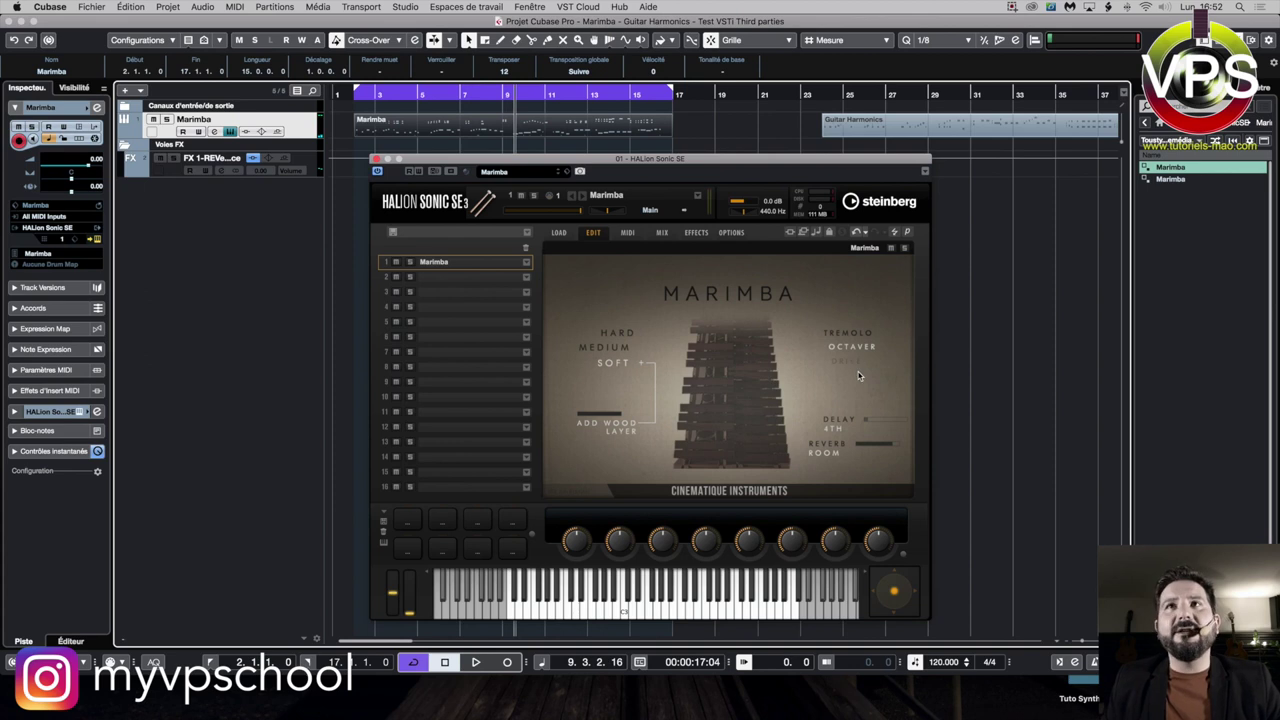
pyautogui.click(850, 362)
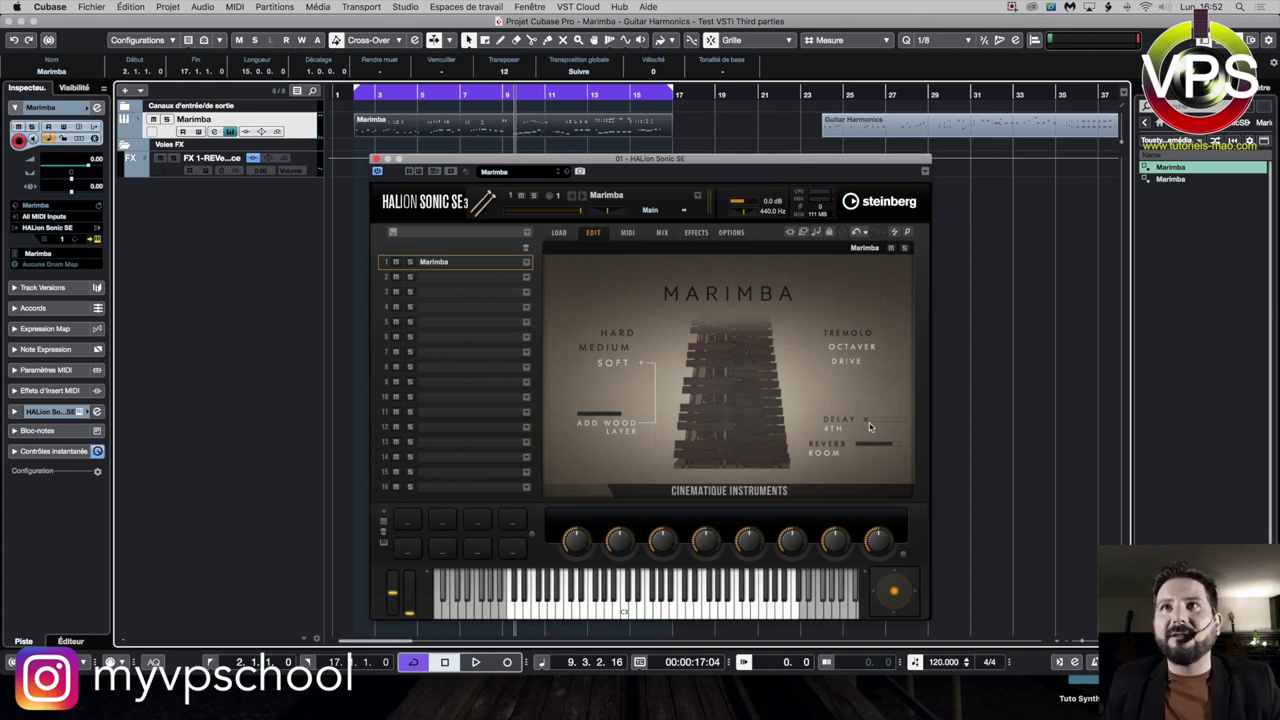
pyautogui.moveTo(878, 407)
pyautogui.mouseDown()
pyautogui.moveTo(867, 417)
pyautogui.moveTo(874, 404)
pyautogui.mouseUp()
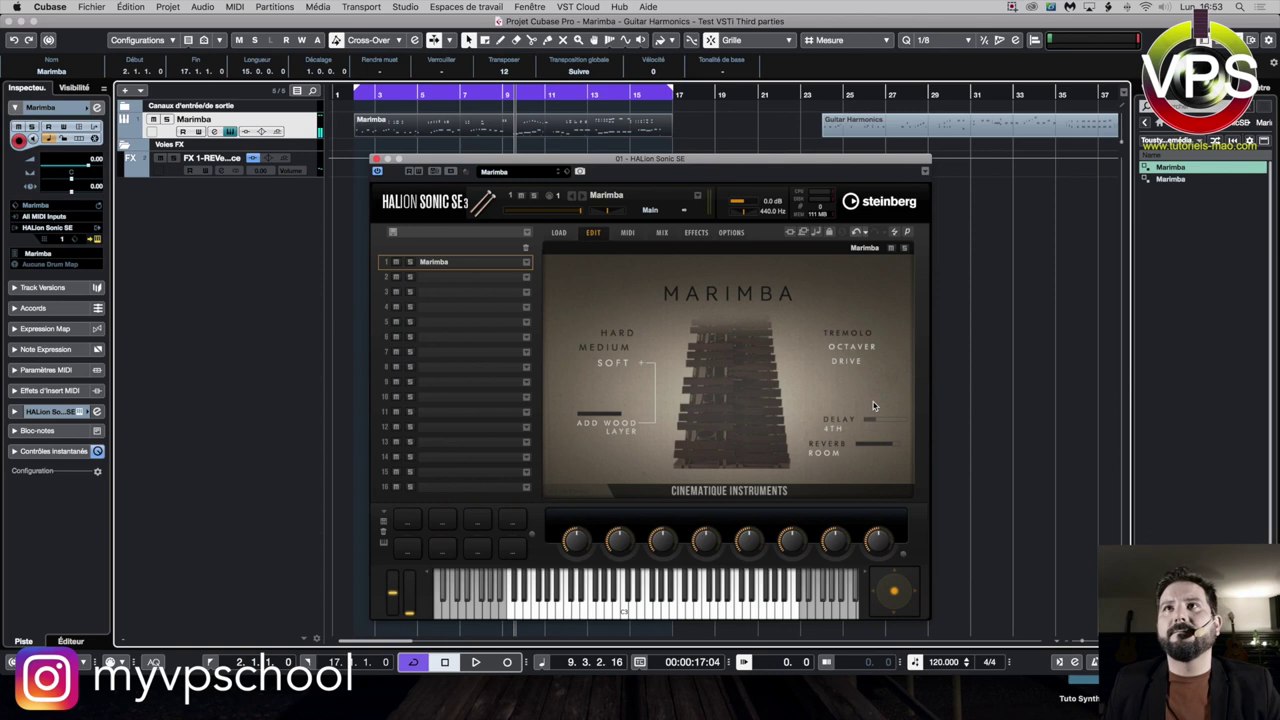
# Step: Cycle through the Marimba's reverb types, including Special, Infinite and Church, and return to Room
pyautogui.click(829, 455)
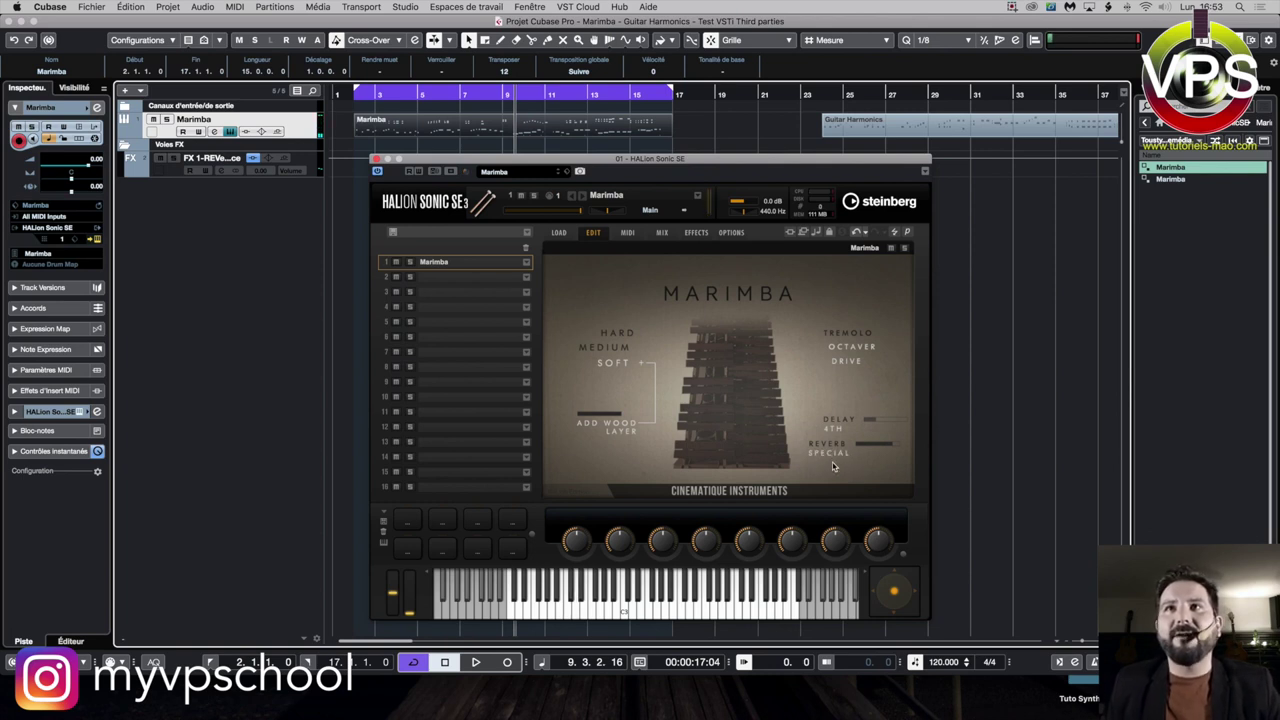
pyautogui.click(833, 456)
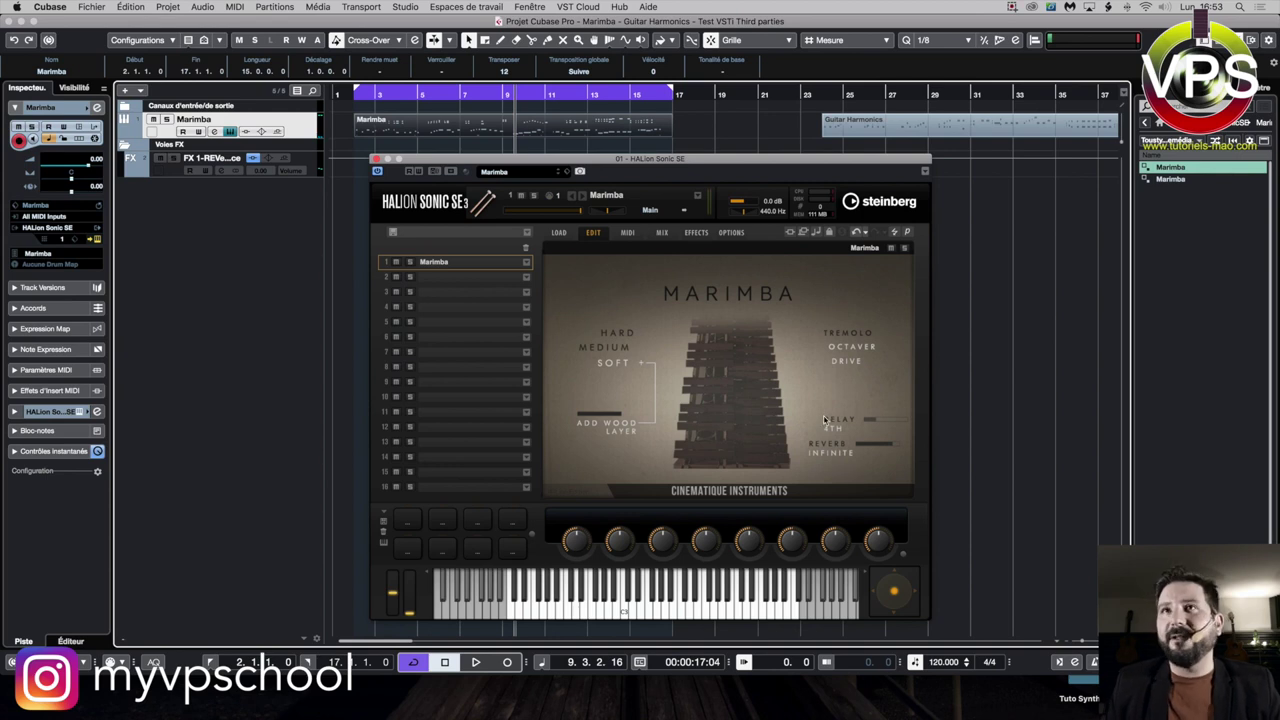
pyautogui.click(828, 455)
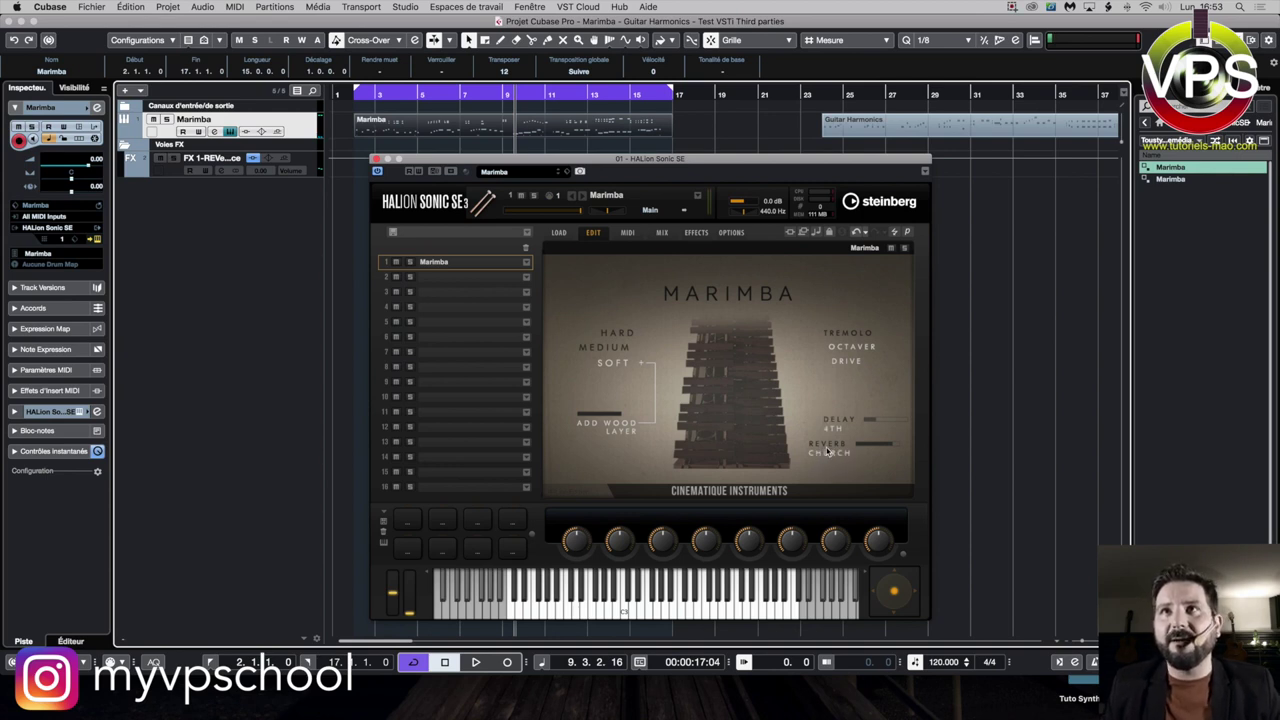
pyautogui.click(827, 453)
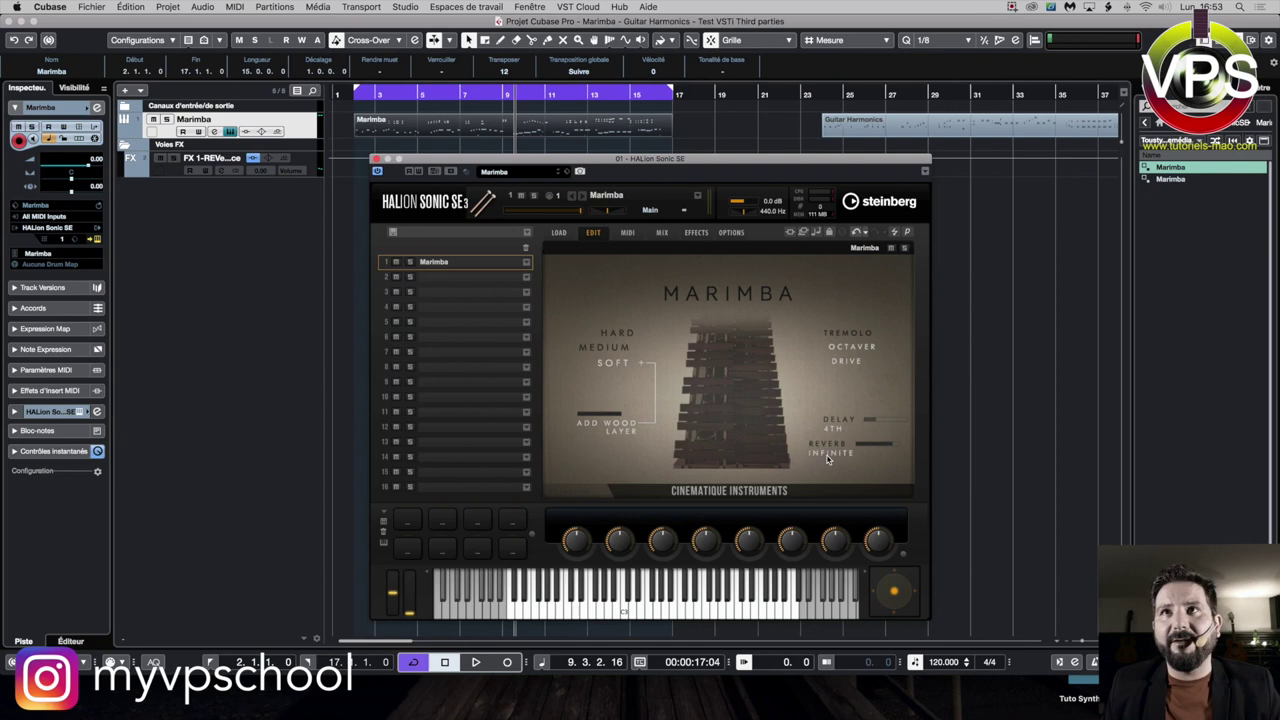
pyautogui.click(827, 455)
pyautogui.click(827, 455)
pyautogui.click(827, 455)
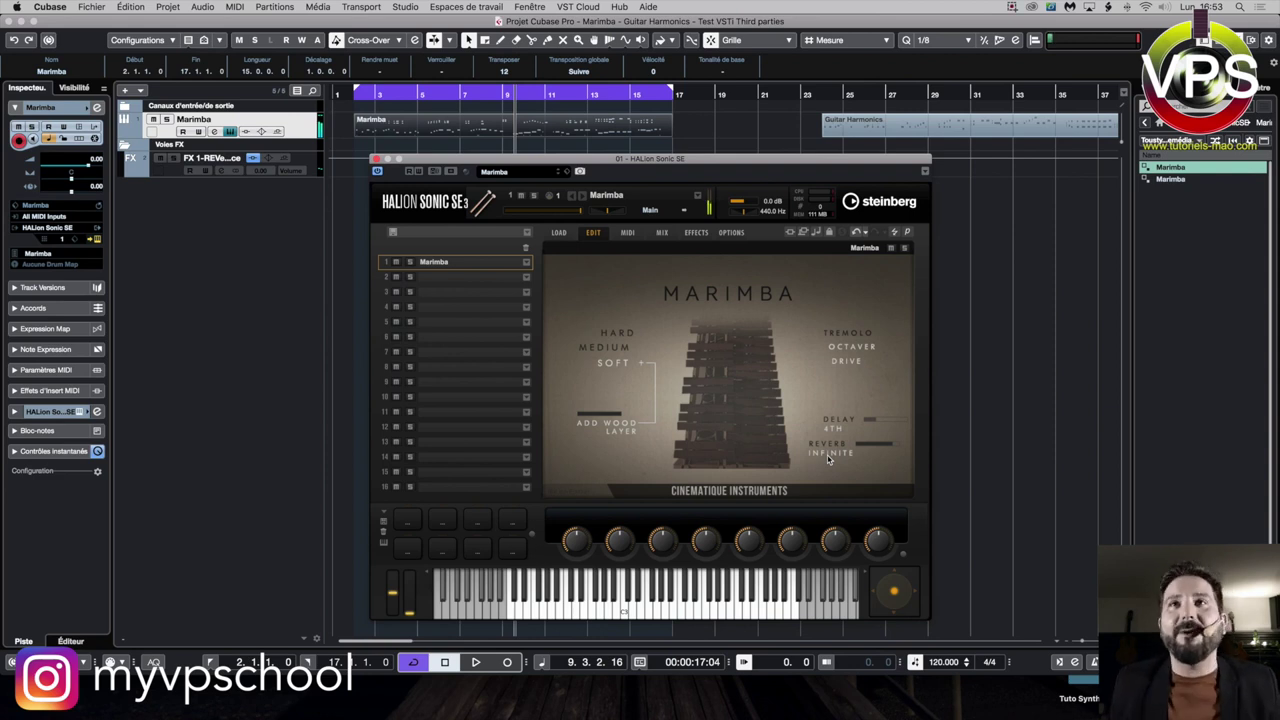
pyautogui.click(825, 455)
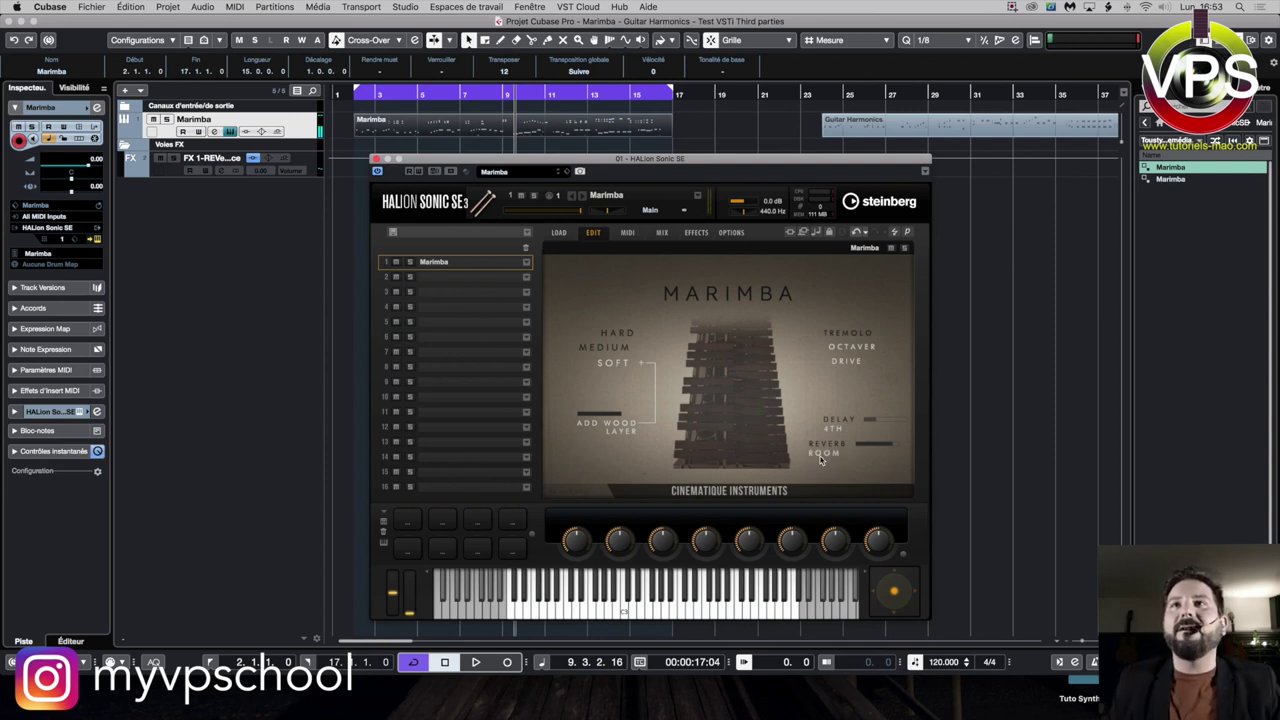
# Step: Turn on Tremolo together with the Octaver and Drive, and set the Marimba's reverb type to Special
pyautogui.click(844, 361)
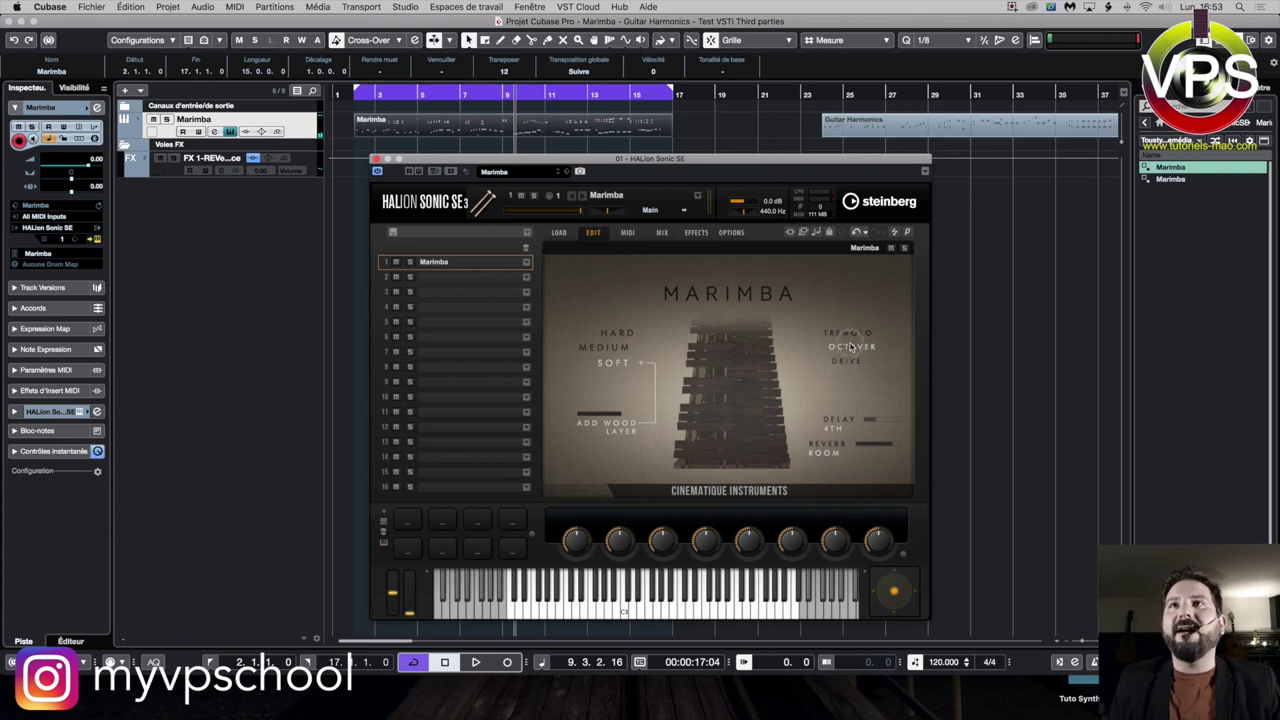
pyautogui.click(846, 334)
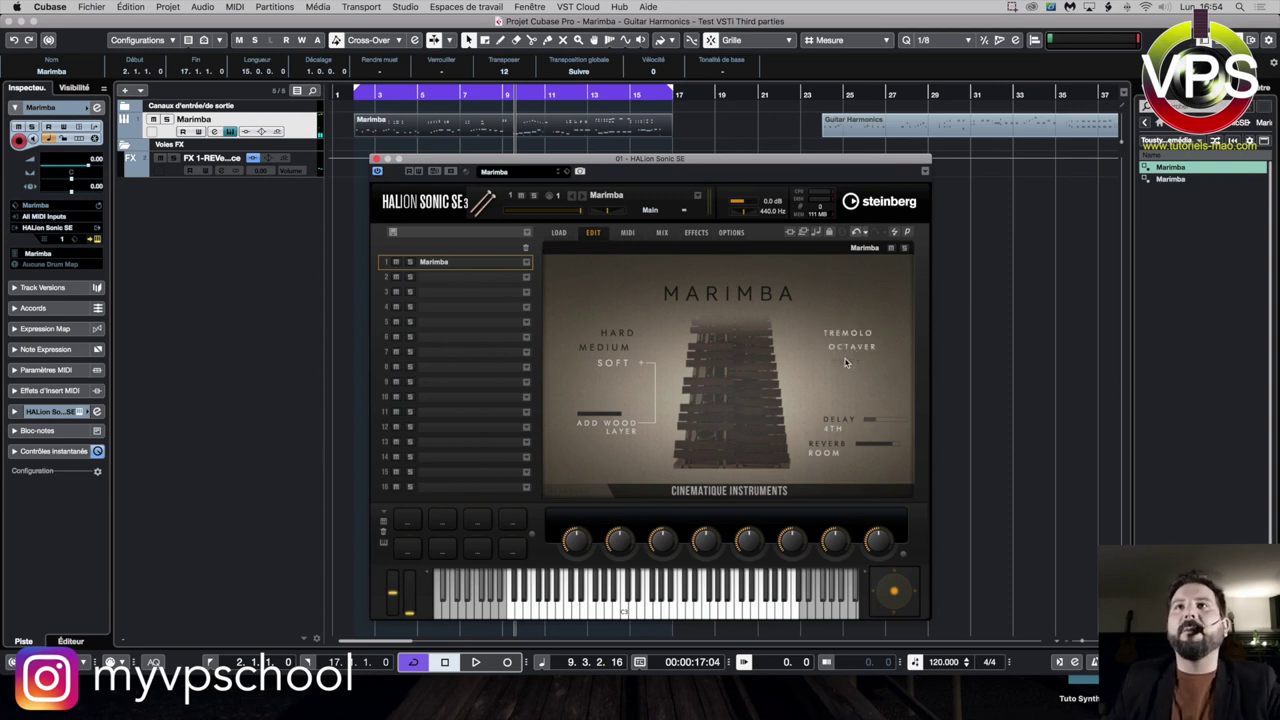
pyautogui.click(866, 441)
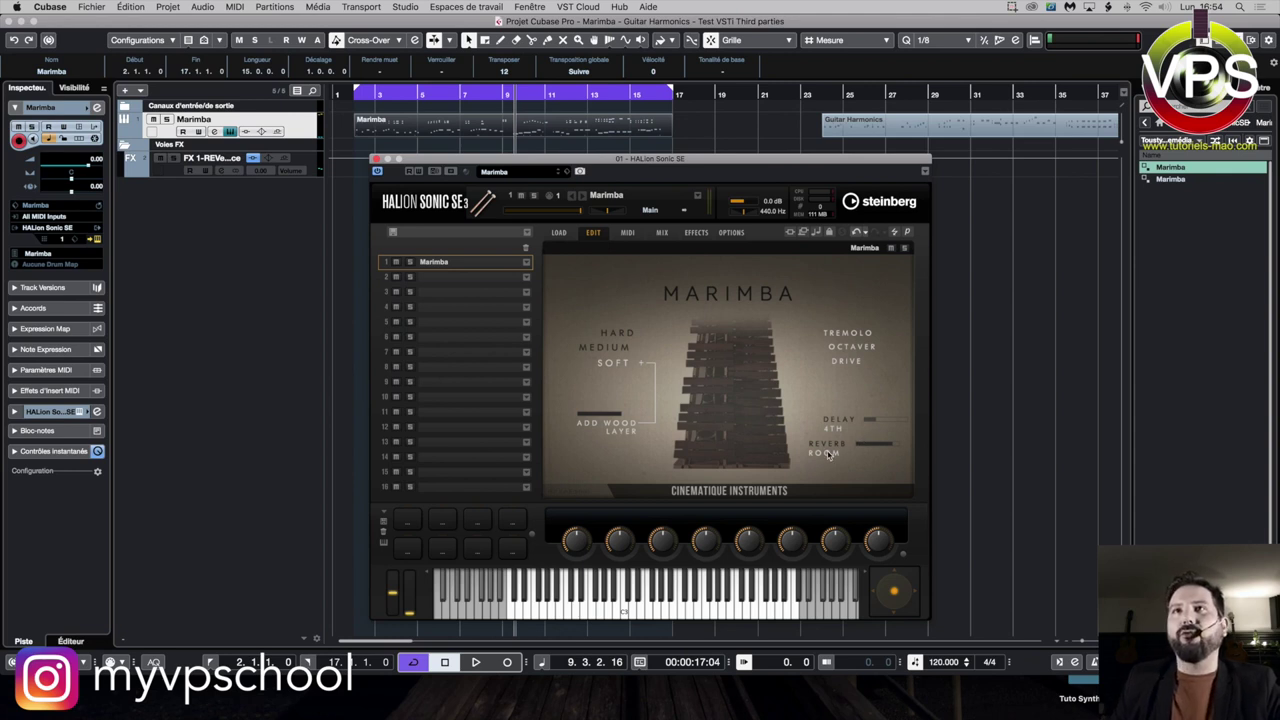
pyautogui.click(836, 459)
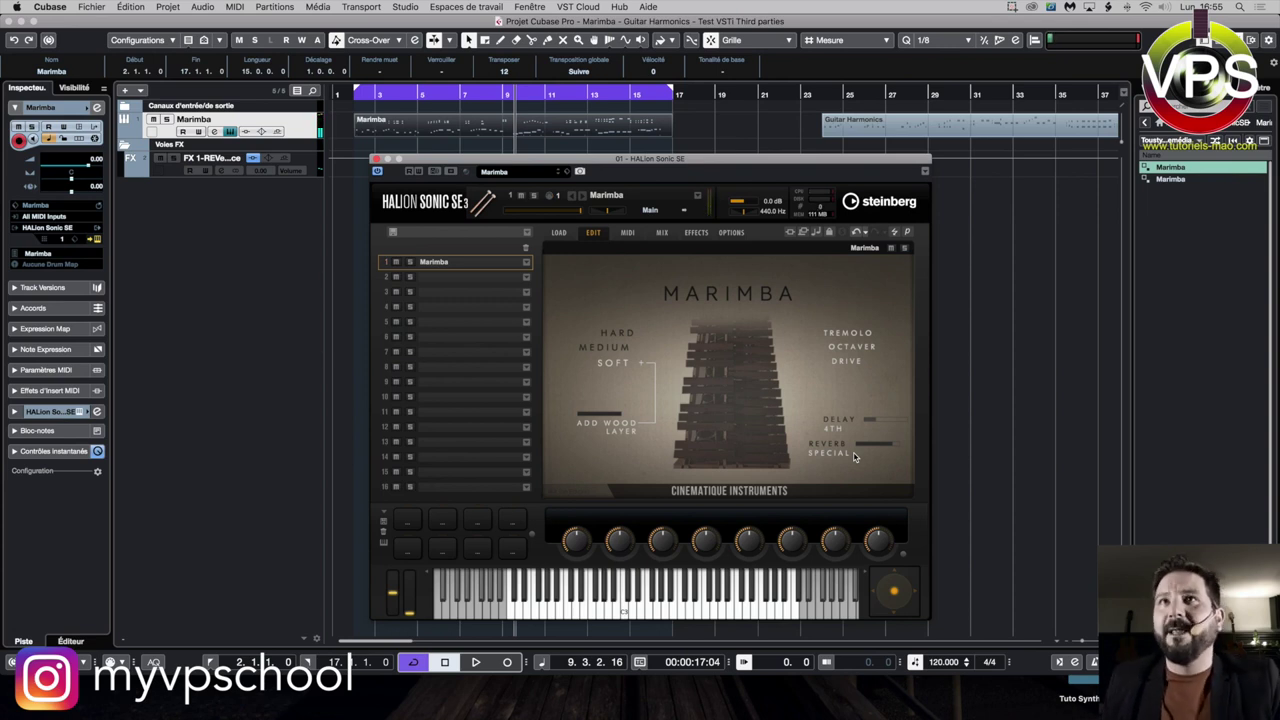
# Step: Set the Marimba's reverb type to Infinite and turn off Tremolo and Octaver, keeping only Drive on
pyautogui.click(846, 364)
pyautogui.click(846, 364)
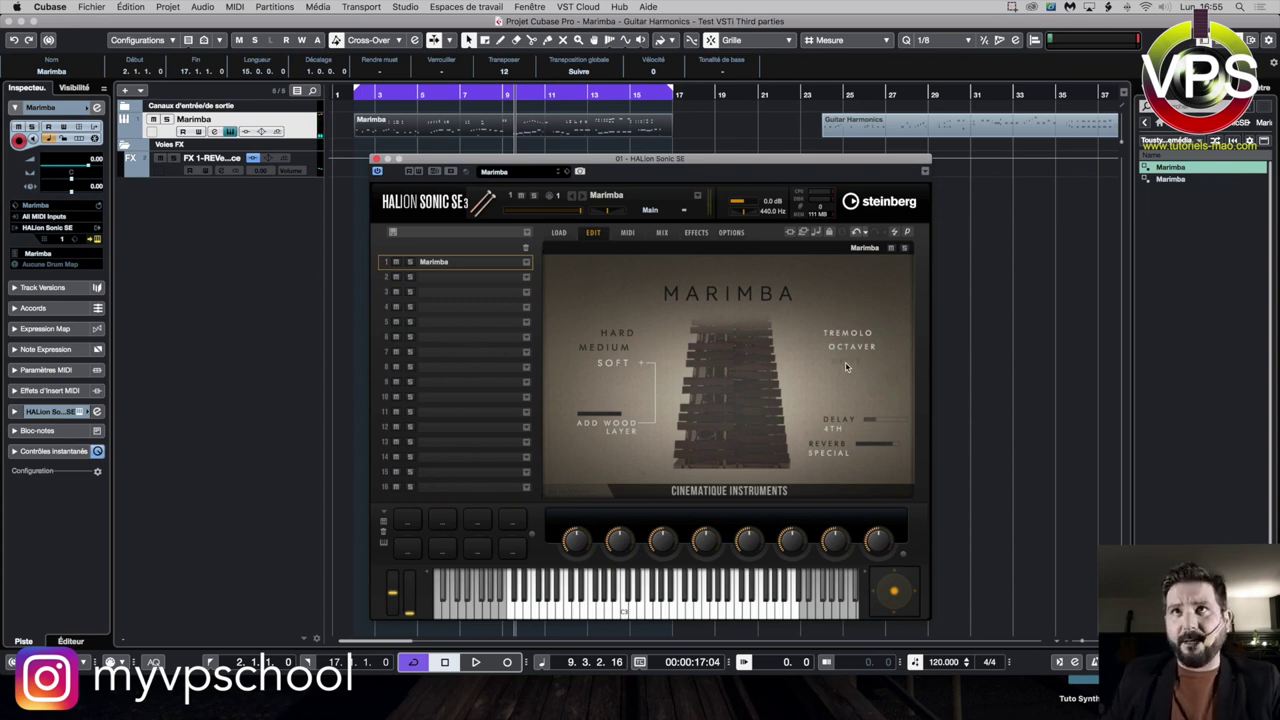
pyautogui.click(833, 458)
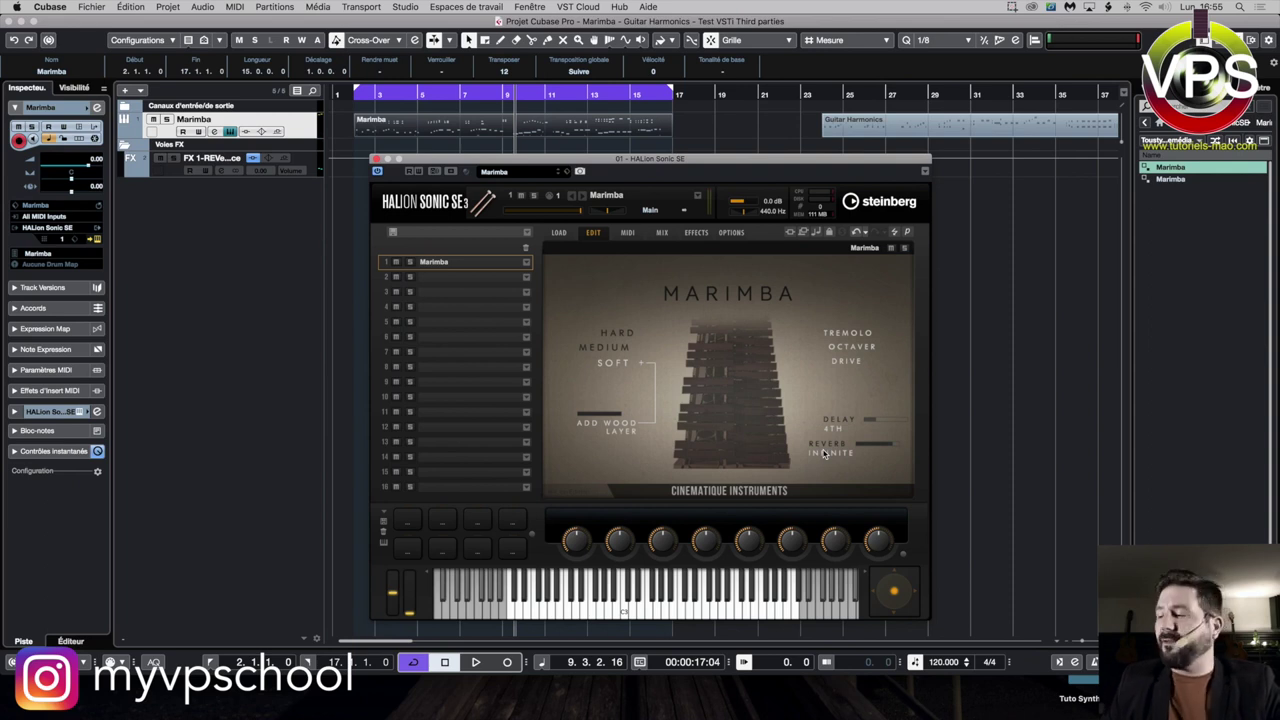
pyautogui.click(848, 348)
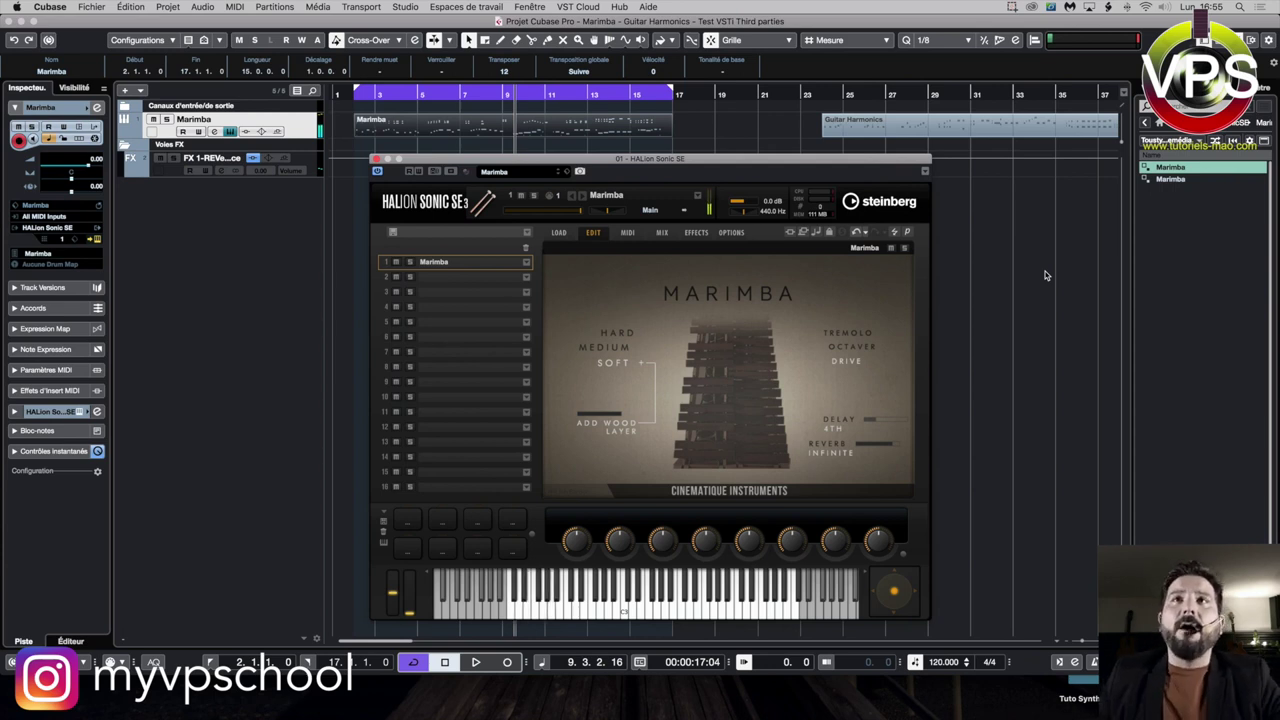
# Step: Turn off Drive and try the Room and Church reverb types on the Marimba, ending on Special
pyautogui.click(840, 455)
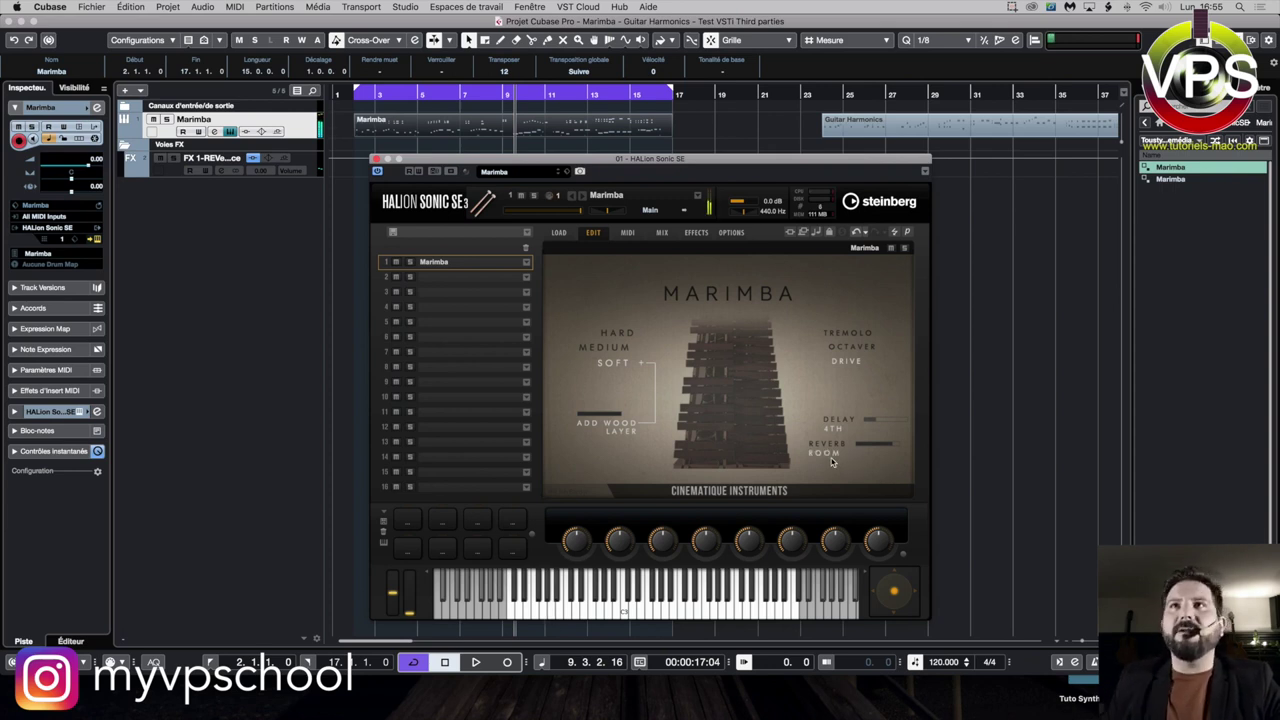
pyautogui.click(847, 360)
pyautogui.click(852, 362)
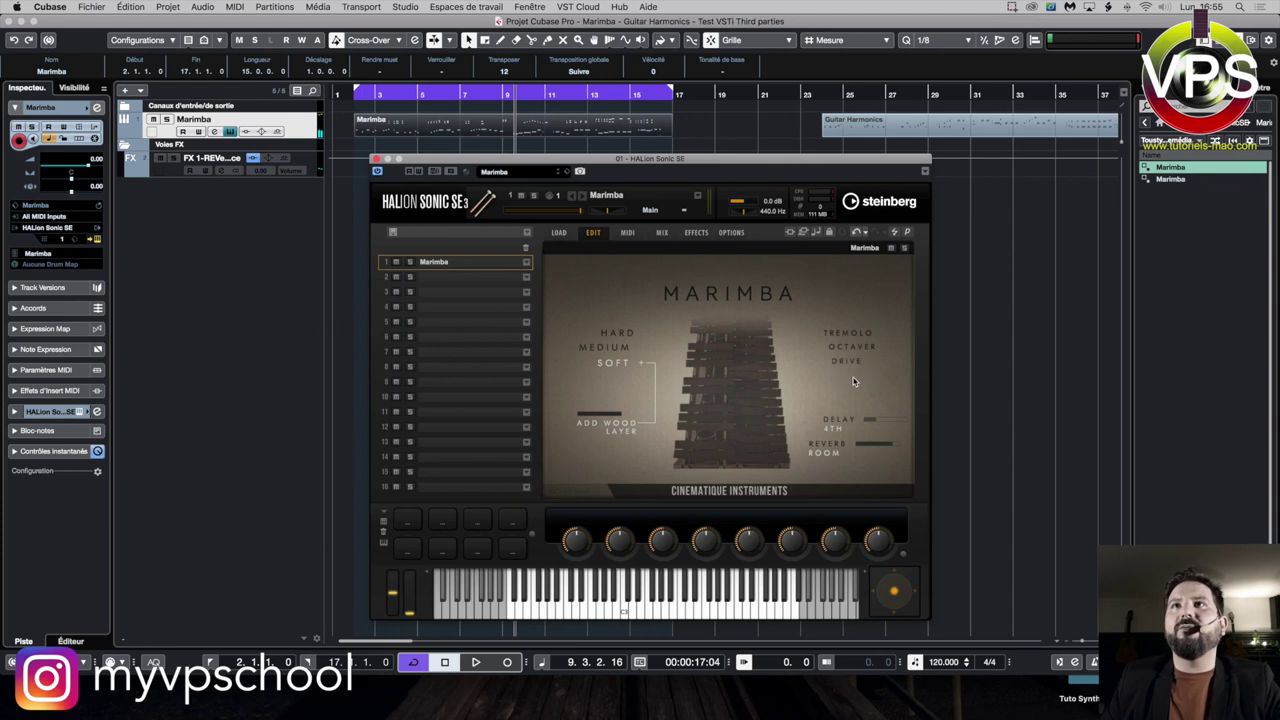
pyautogui.click(830, 456)
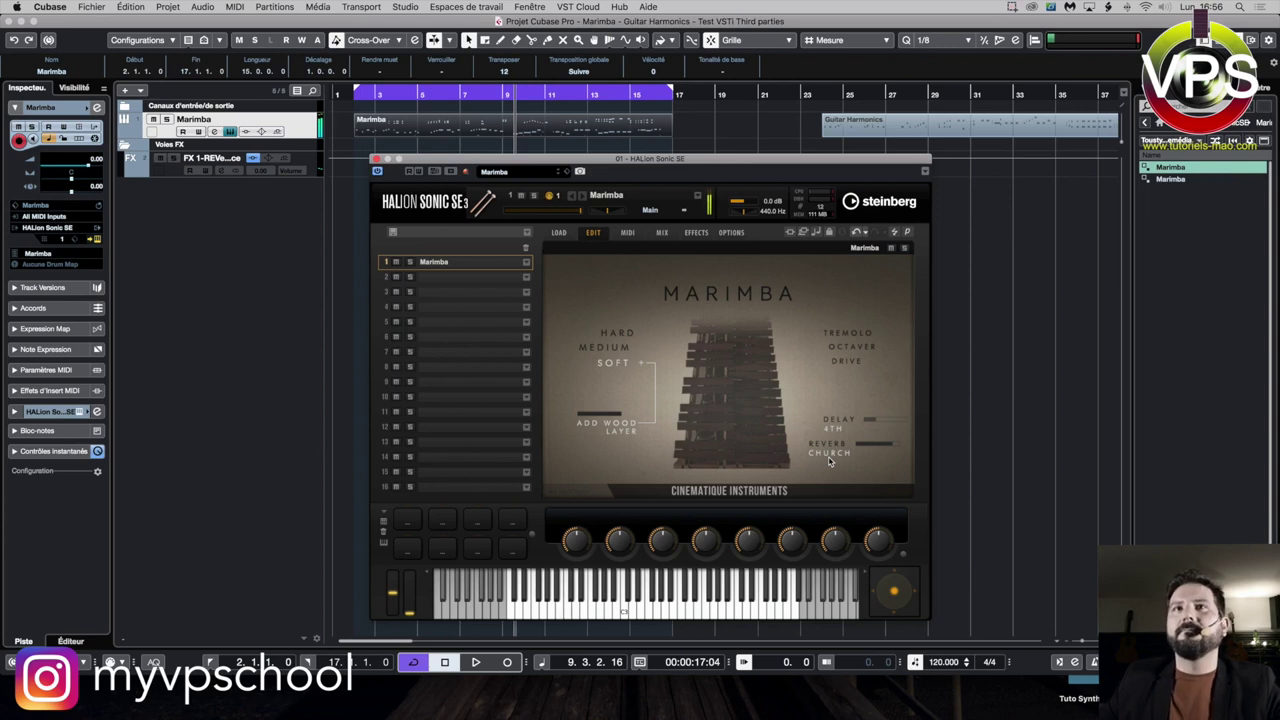
pyautogui.click(829, 455)
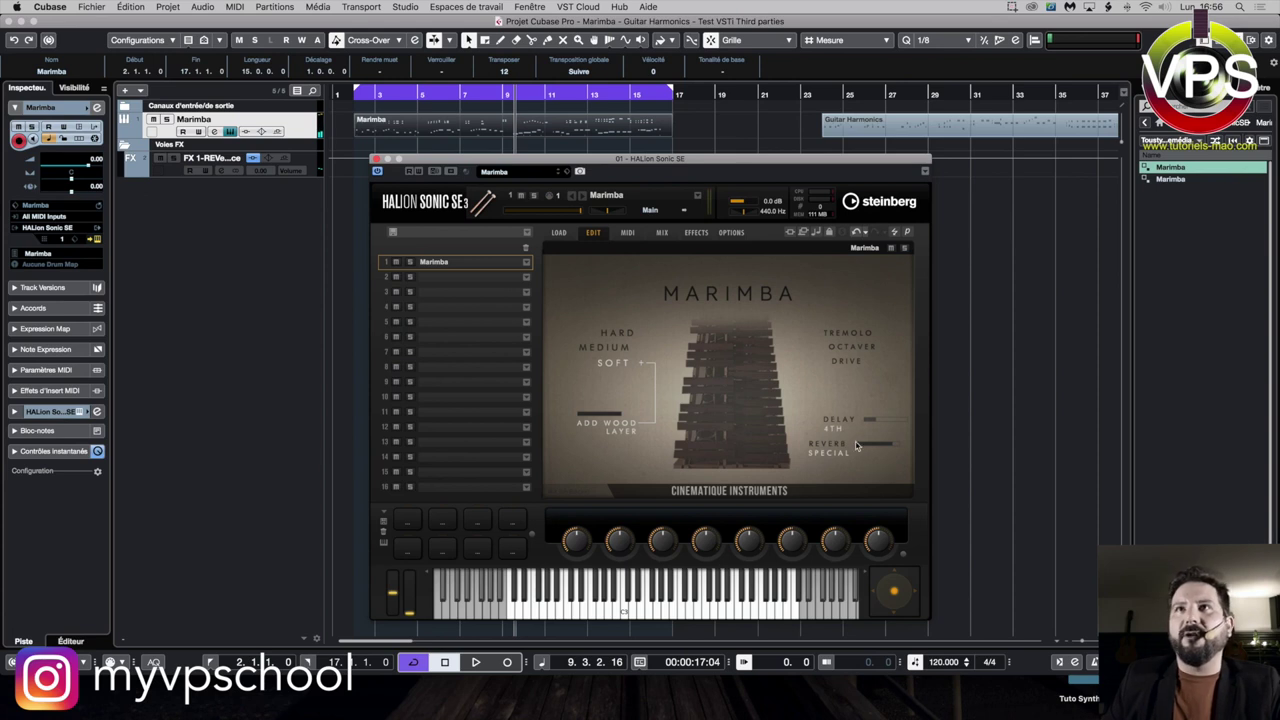
# Step: Set the Marimba's reverb type to Room and play the project from bar 19, stopping just after bar 23
pyautogui.click(833, 456)
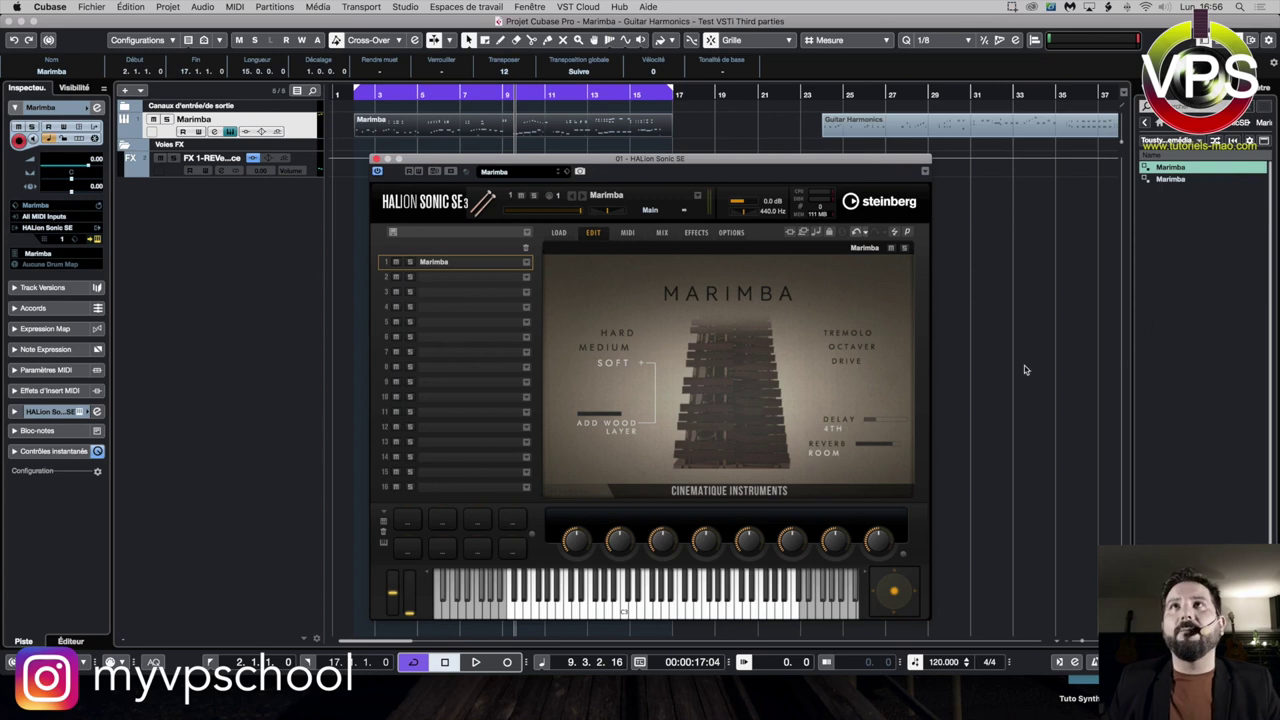
pyautogui.click(720, 93)
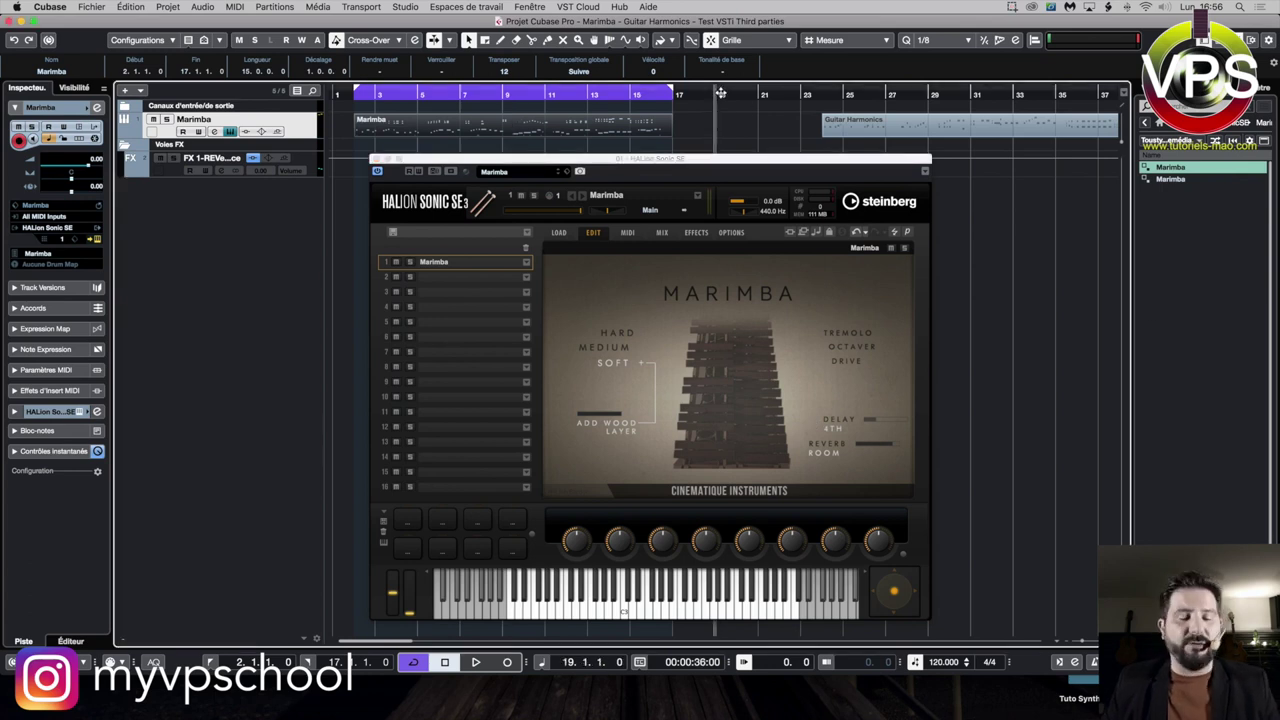
pyautogui.press('space')
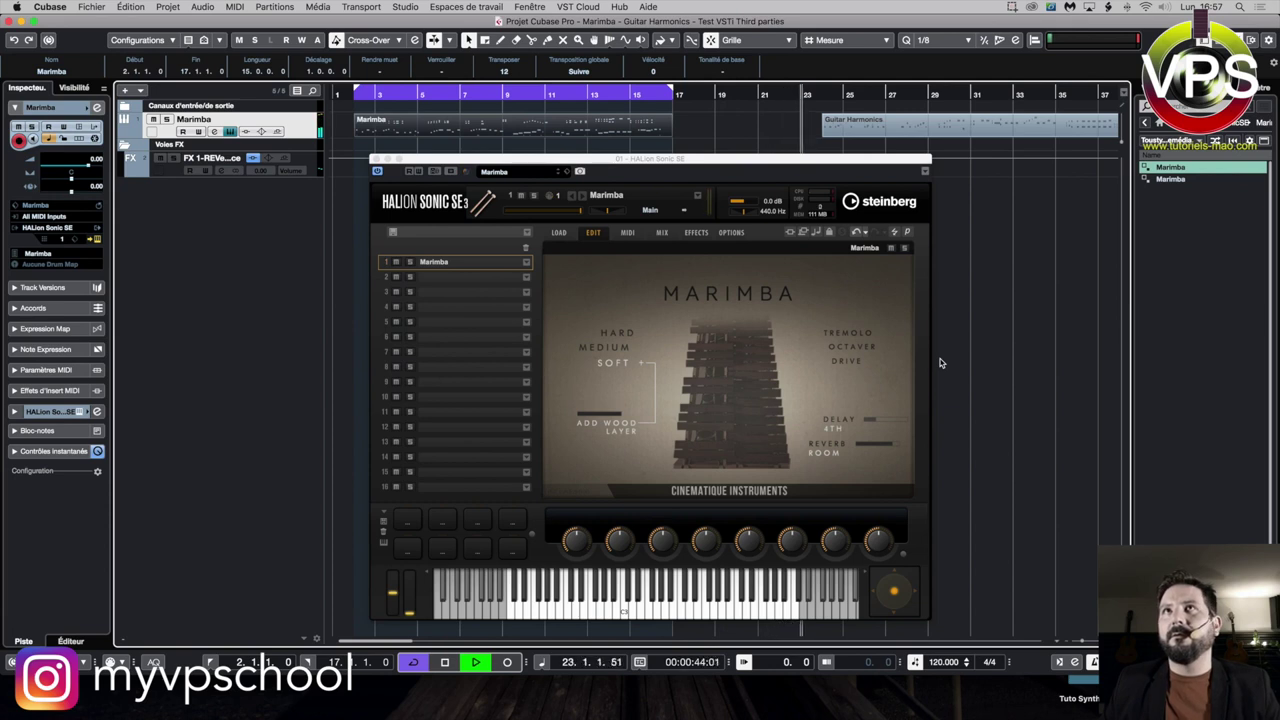
pyautogui.press('space')
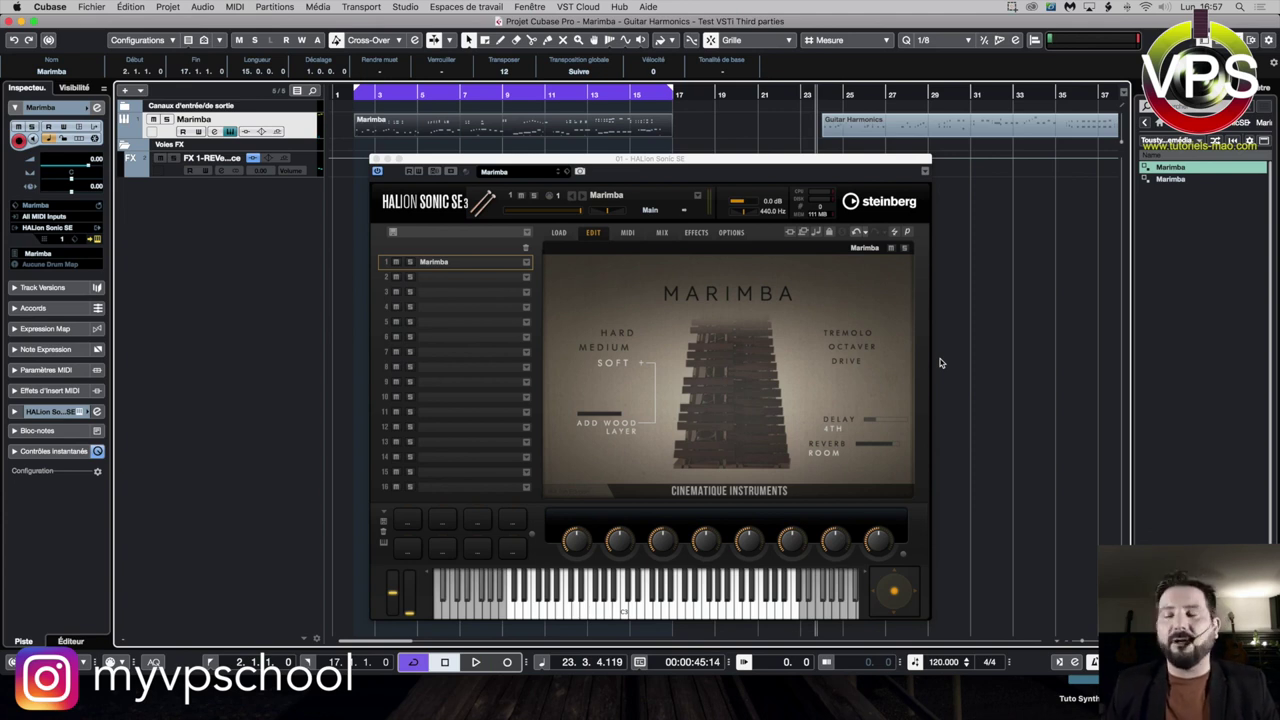
# Step: Set the Marimba's delay to 8TH, return to bar 19, and play again before stopping
pyautogui.click(841, 431)
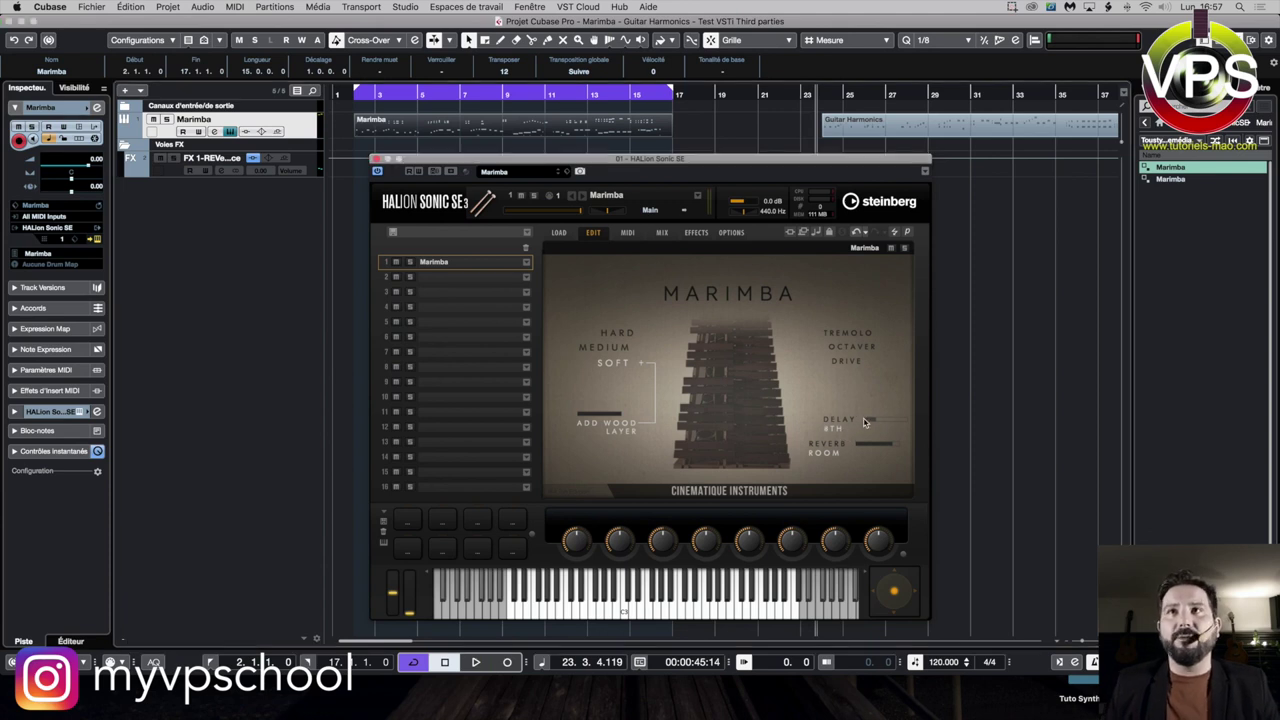
pyautogui.press('KP_0')
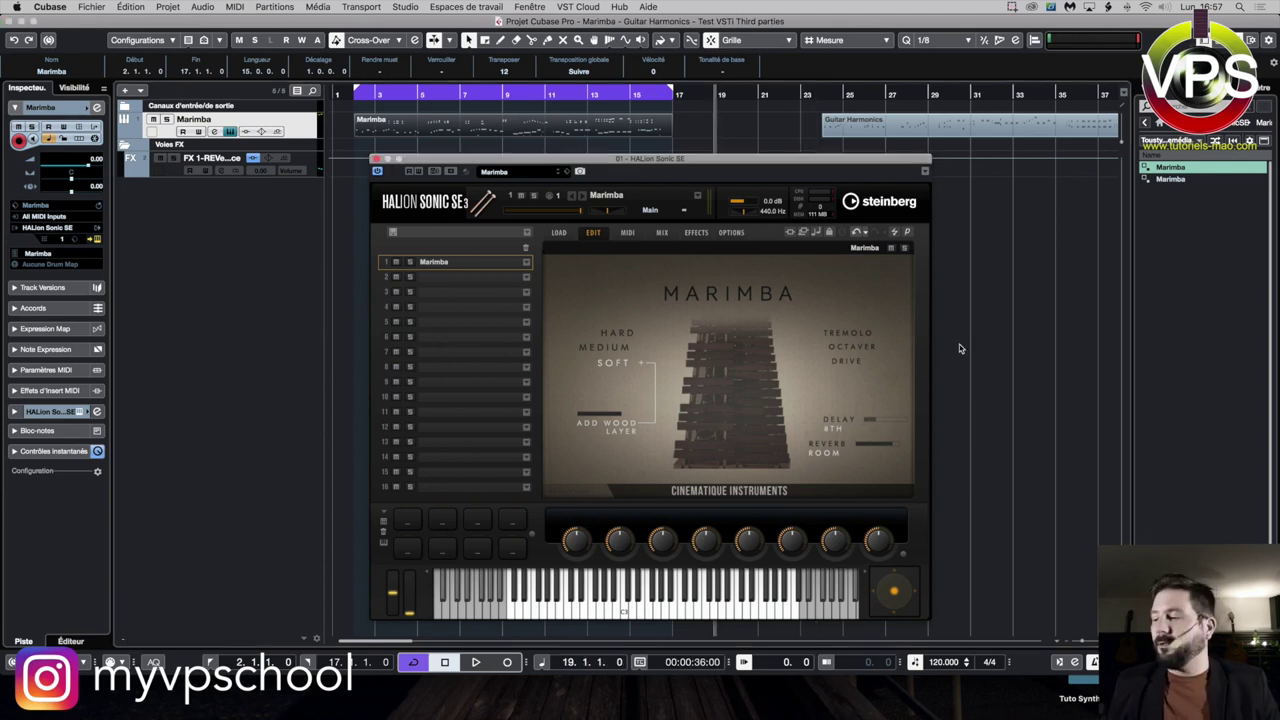
pyautogui.press('space')
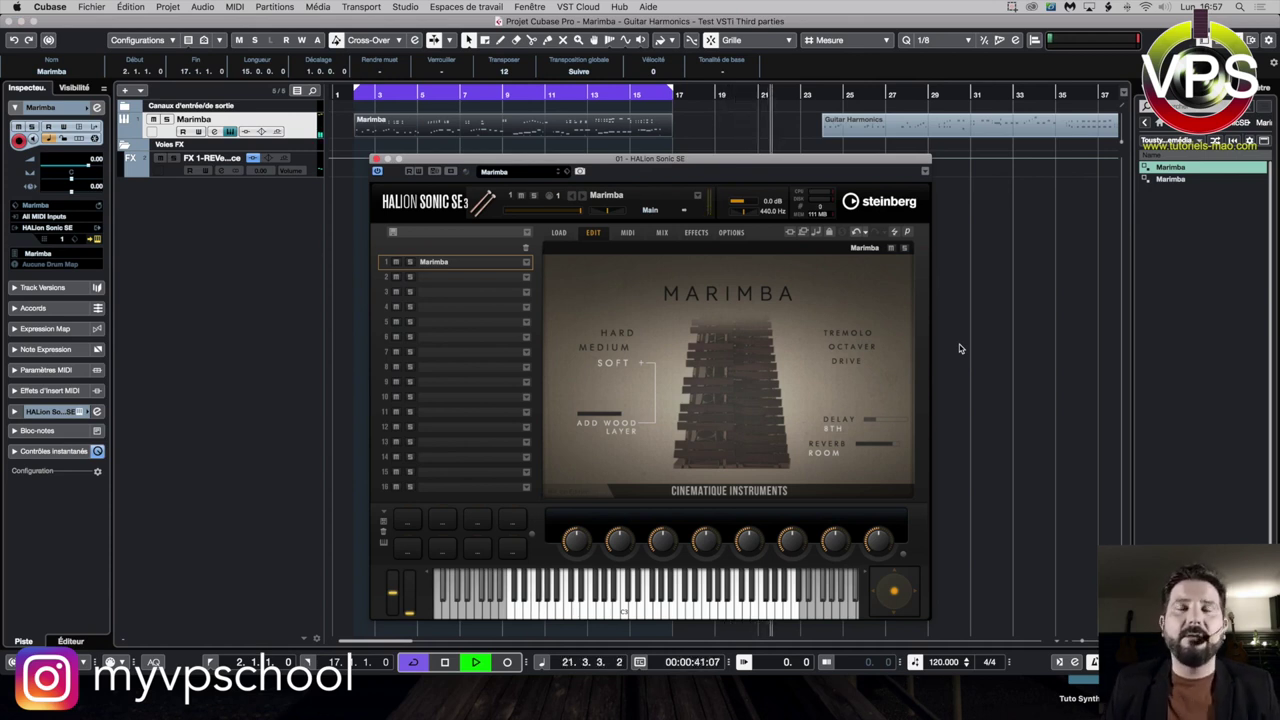
pyautogui.press('space')
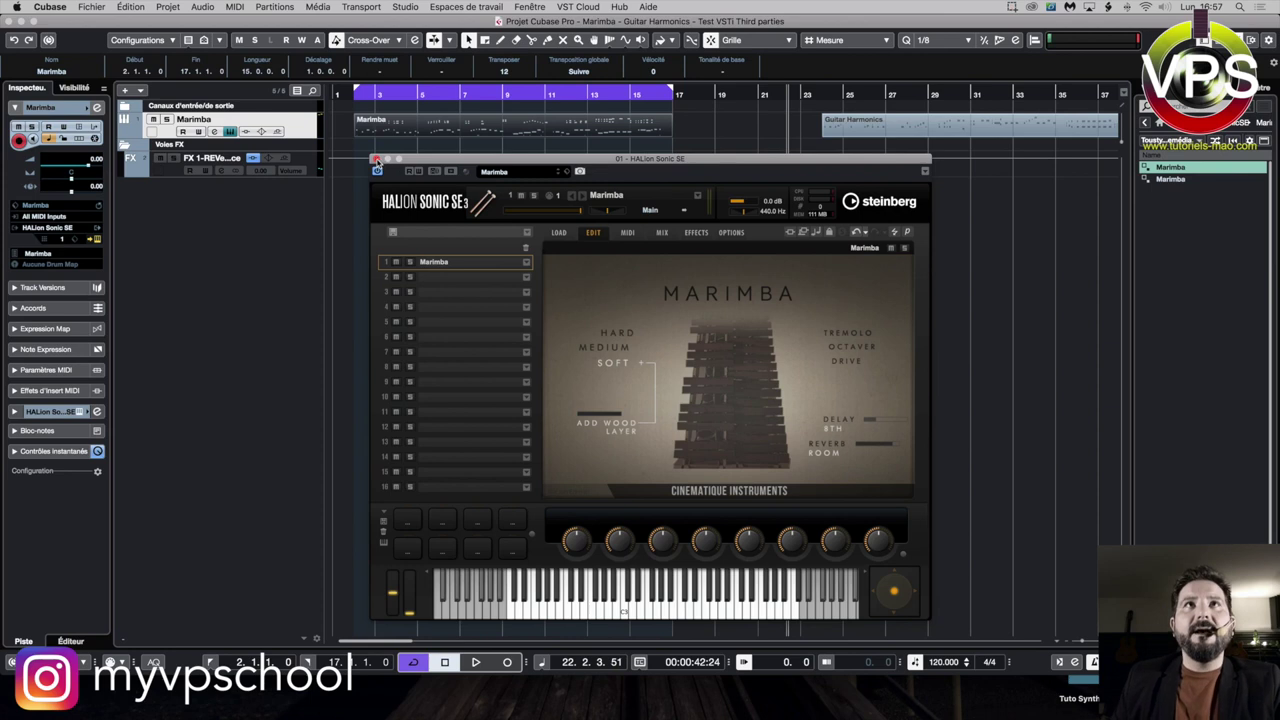
# Step: Close the Marimba's instrument window and load Guitar Harmonics from the HALion Sonic SE libraries onto a new track
pyautogui.click(379, 159)
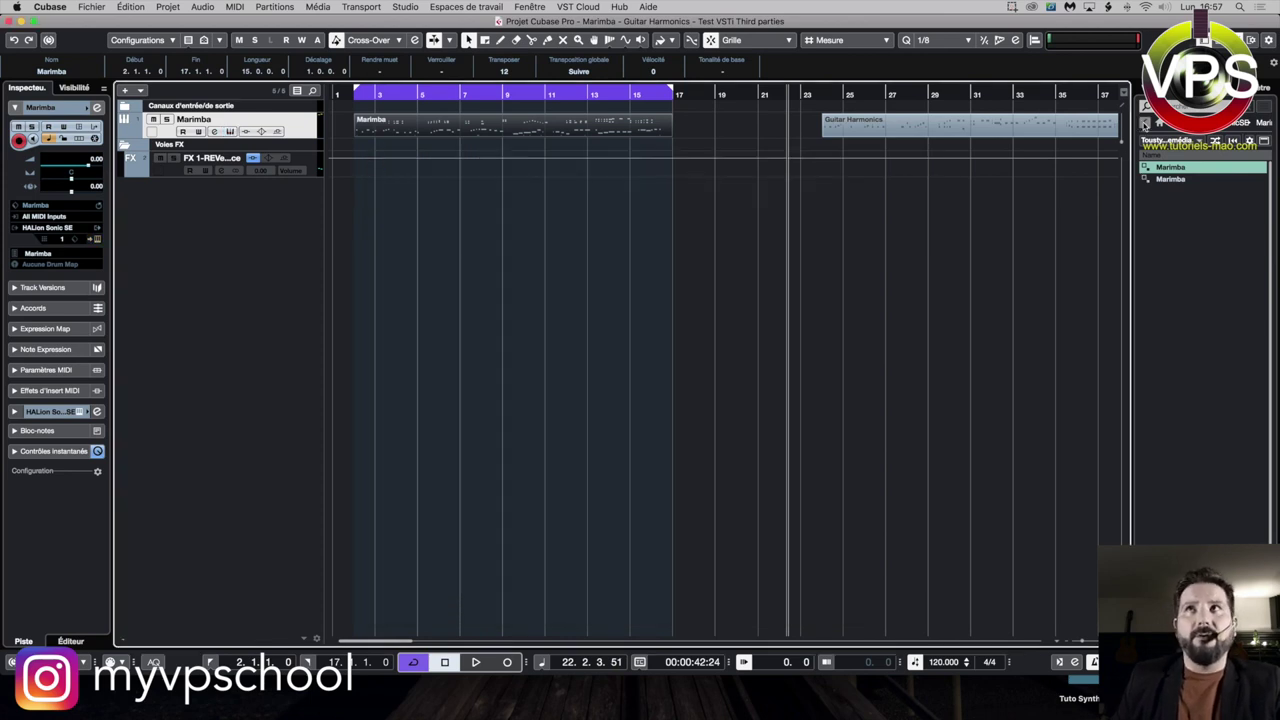
pyautogui.click(1145, 122)
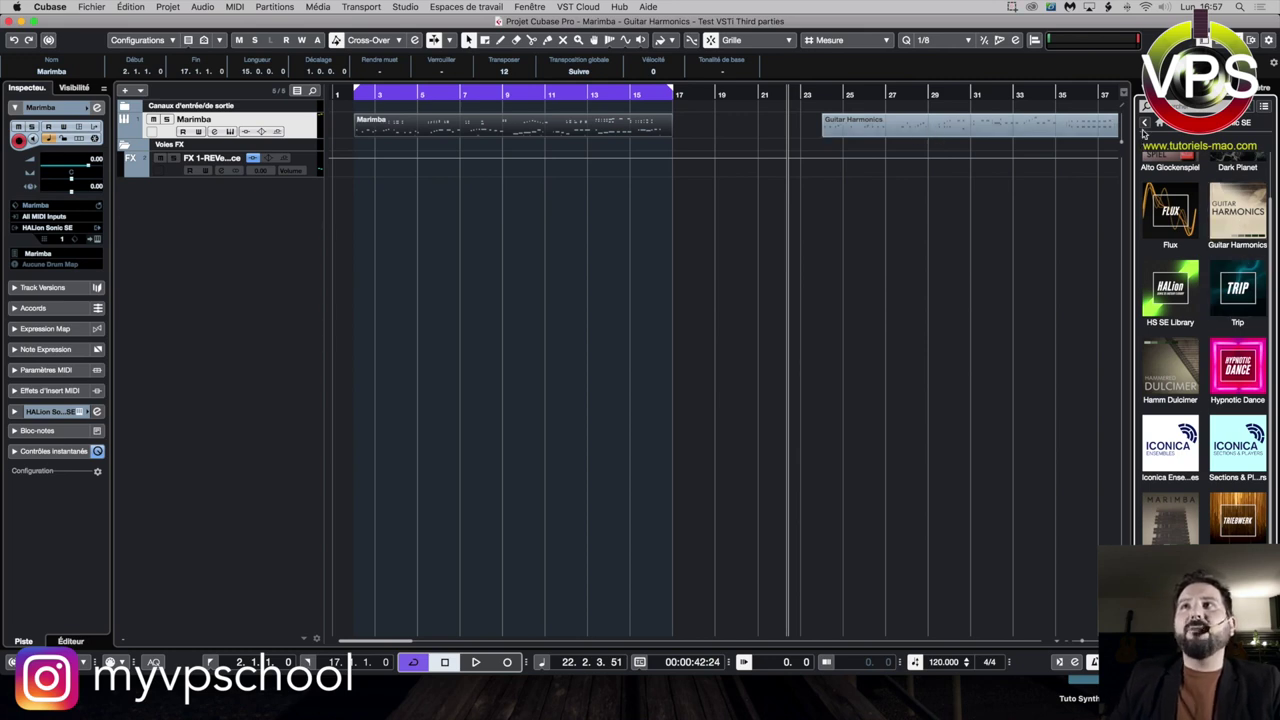
pyautogui.click(1145, 122)
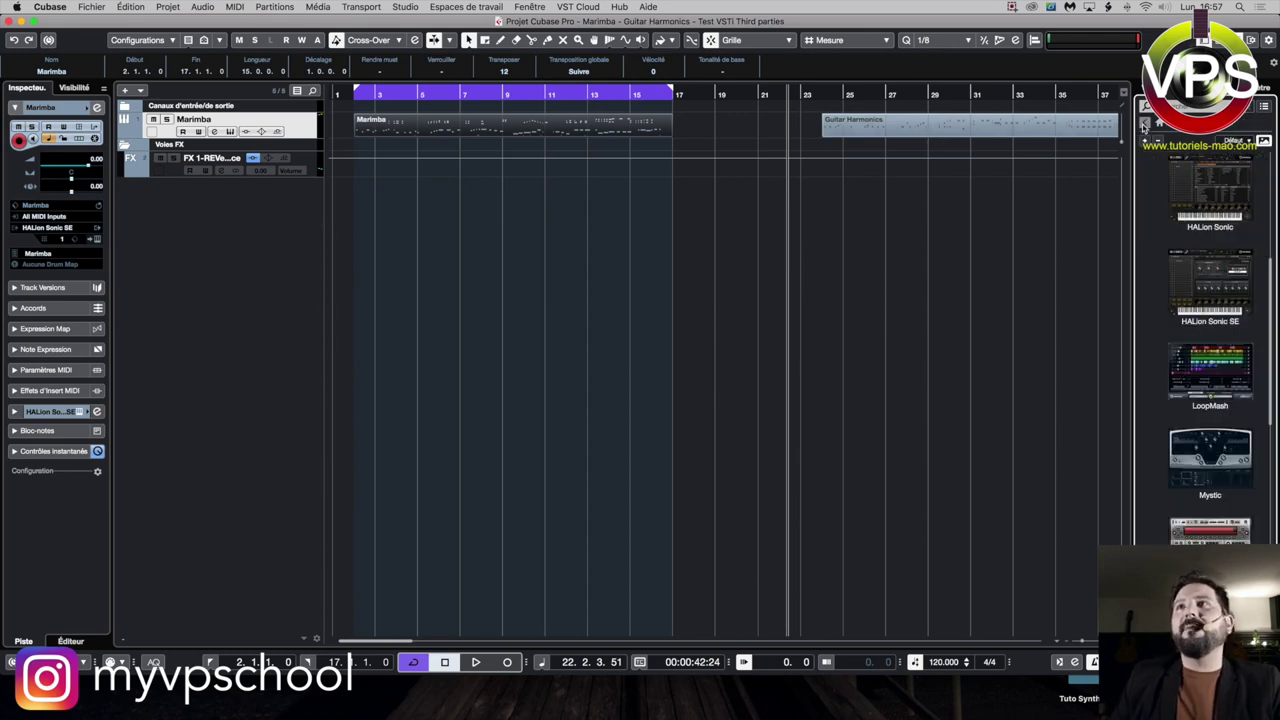
pyautogui.doubleClick(1214, 310)
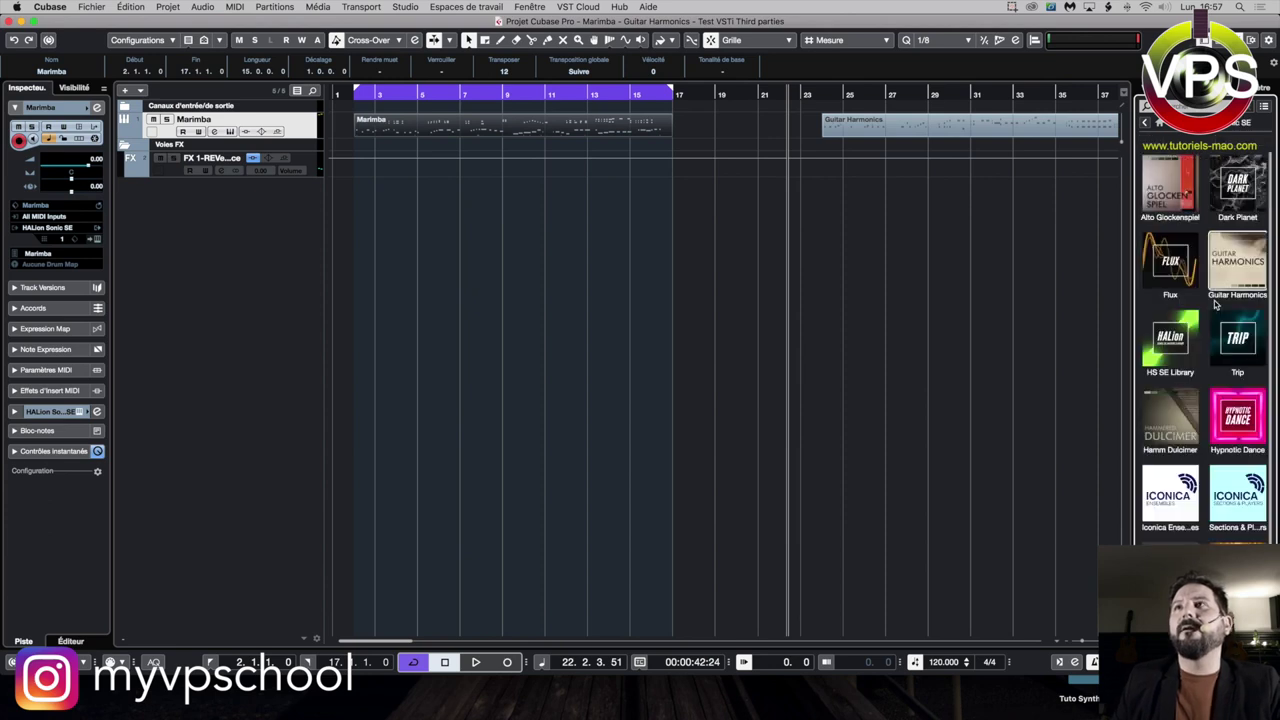
pyautogui.doubleClick(1233, 282)
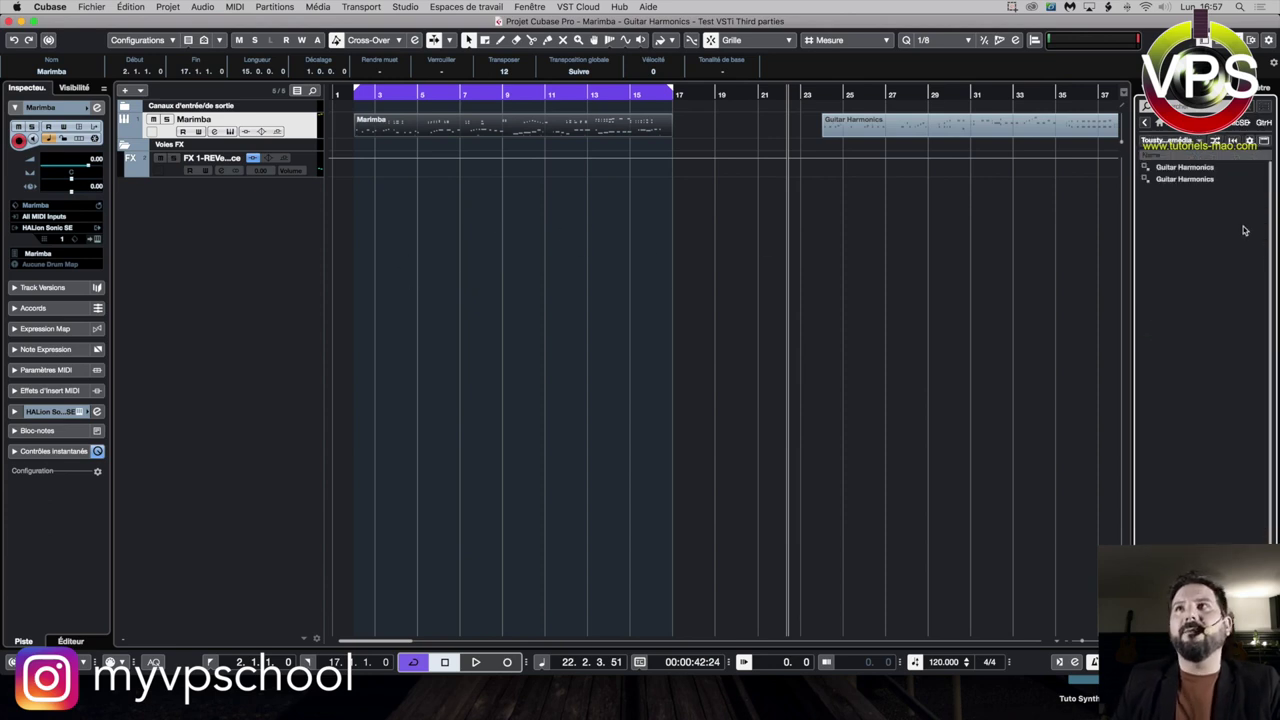
pyautogui.click(1178, 168)
pyautogui.moveTo(1203, 172); pyautogui.dragTo(266, 280)
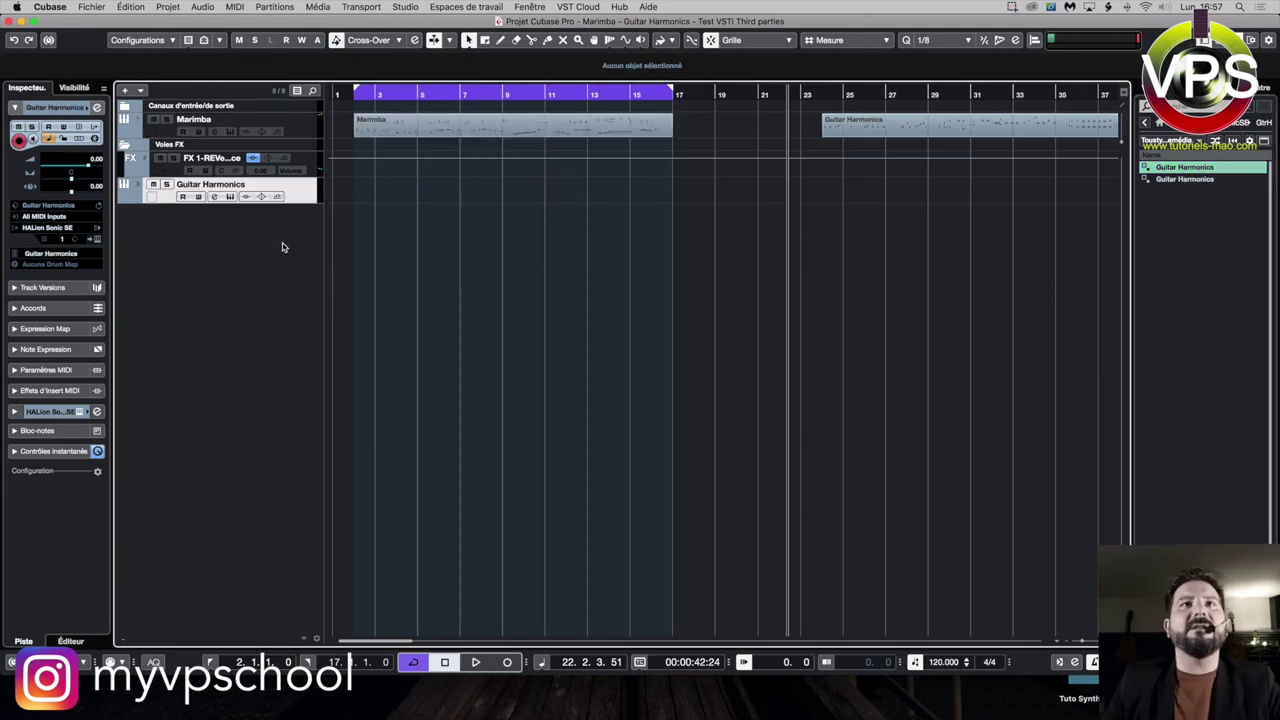
# Step: Place the Guitar Harmonics track directly below Marimba and move the Guitar Harmonics clip onto it at bar 2
pyautogui.moveTo(294, 198); pyautogui.dragTo(294, 142)
pyautogui.moveTo(840, 132); pyautogui.dragTo(470, 150)
pyautogui.click(423, 266)
# Step: Mute the Marimba track and set the playback position to bar 2
pyautogui.click(310, 131)
pyautogui.click(153, 119)
pyautogui.click(358, 97)
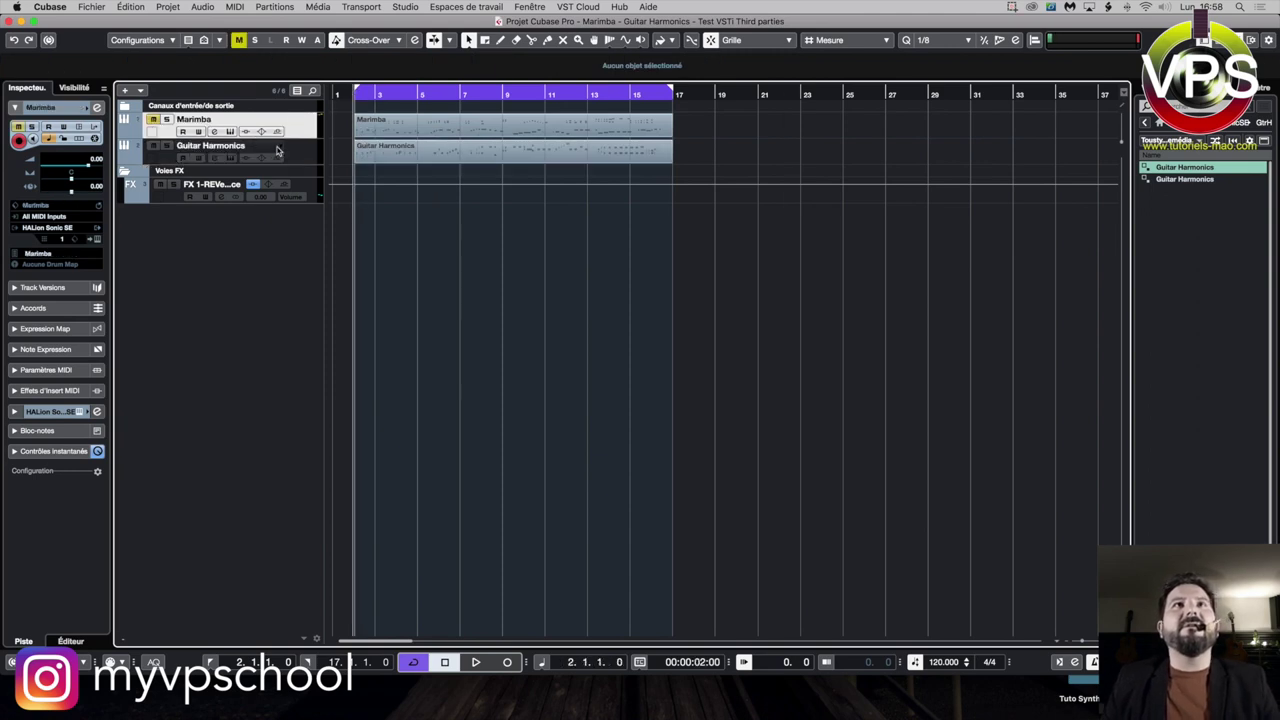
# Step: Open the Guitar Harmonics instrument on its Edit page and shift its window slightly lower
pyautogui.click(288, 156)
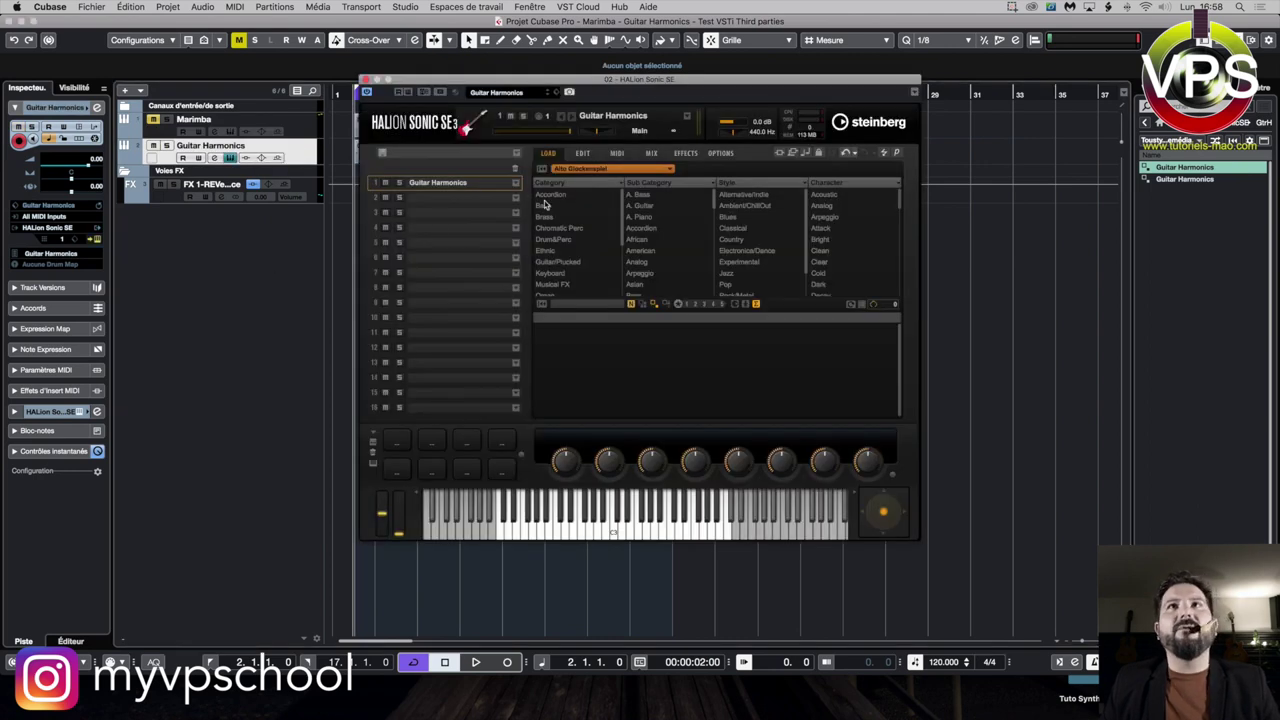
pyautogui.click(586, 158)
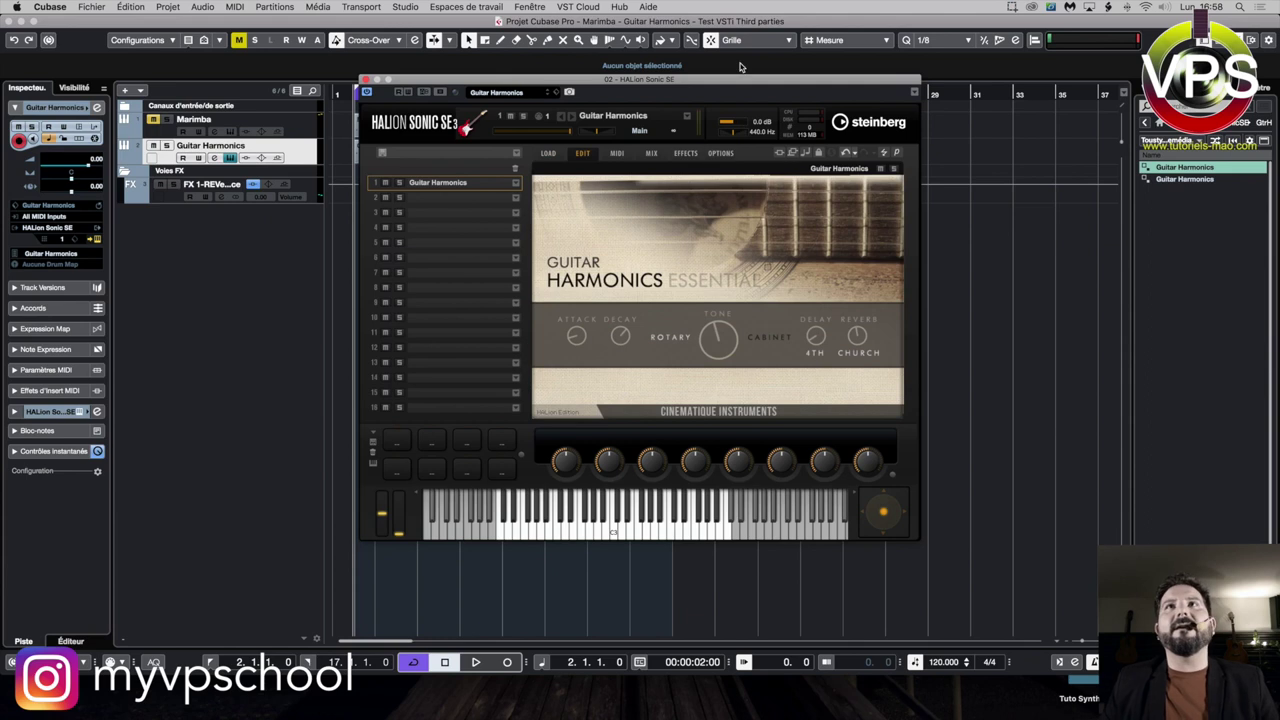
pyautogui.moveTo(720, 84); pyautogui.dragTo(736, 108)
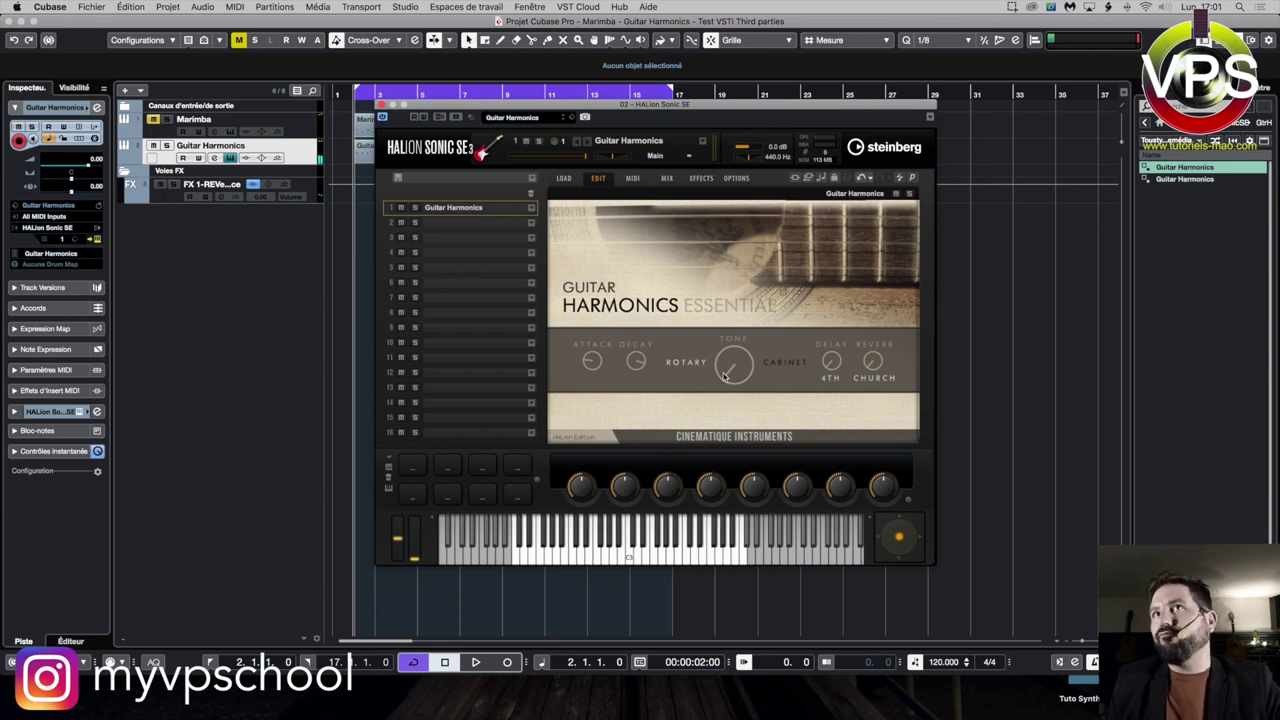
# Step: Adjust the Guitar Harmonics Tone and compare Rotary on and off, ending with Rotary and Cabinet both on
pyautogui.moveTo(724, 378); pyautogui.dragTo(715, 332)
pyautogui.click(686, 365)
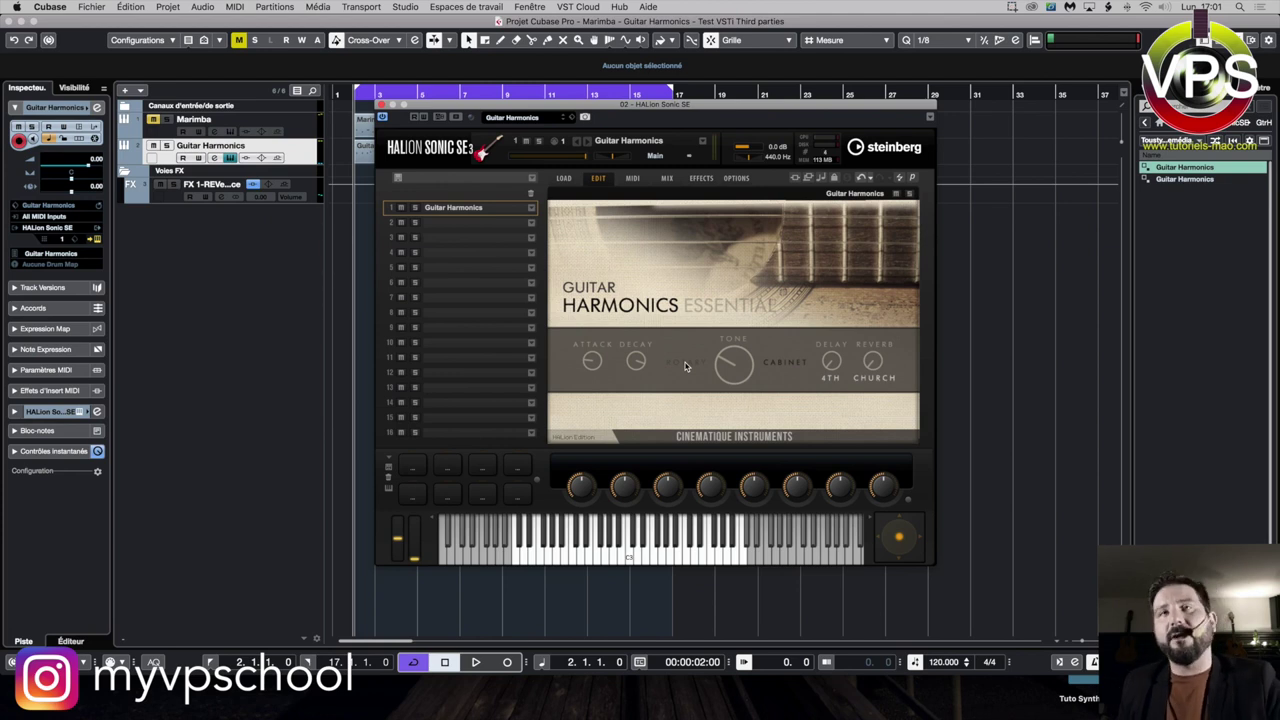
pyautogui.click(686, 364)
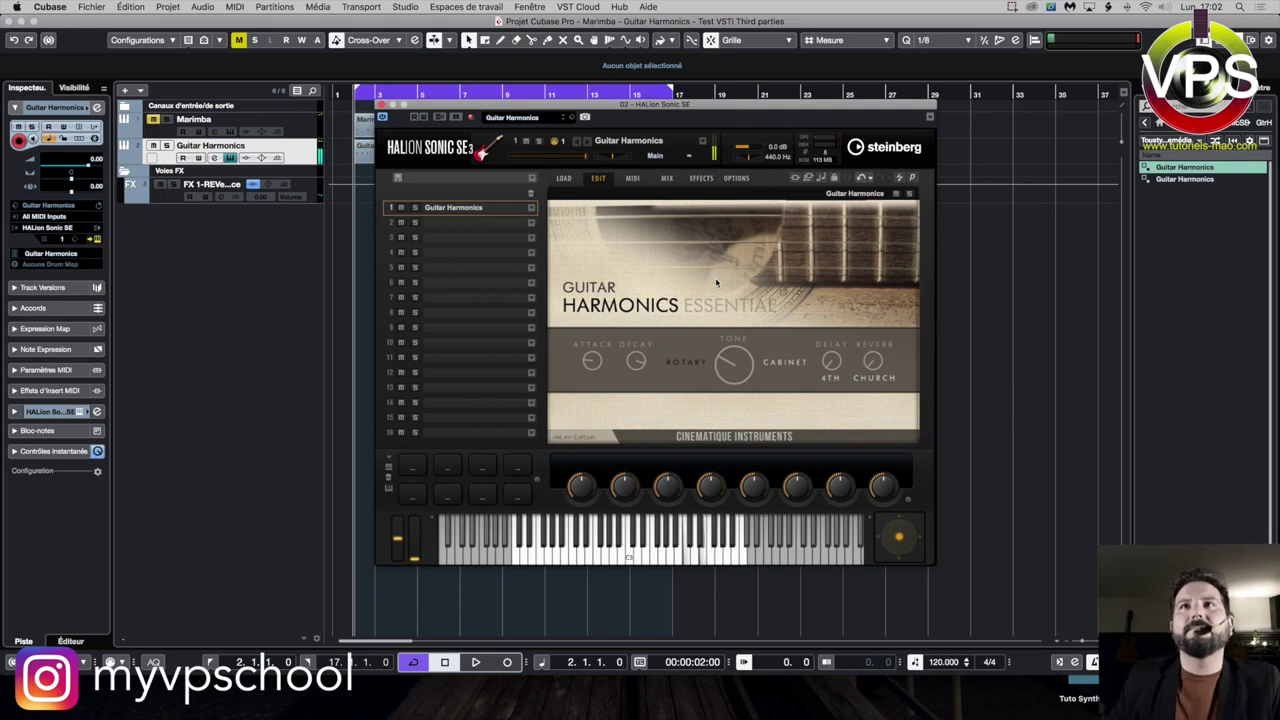
pyautogui.click(689, 370)
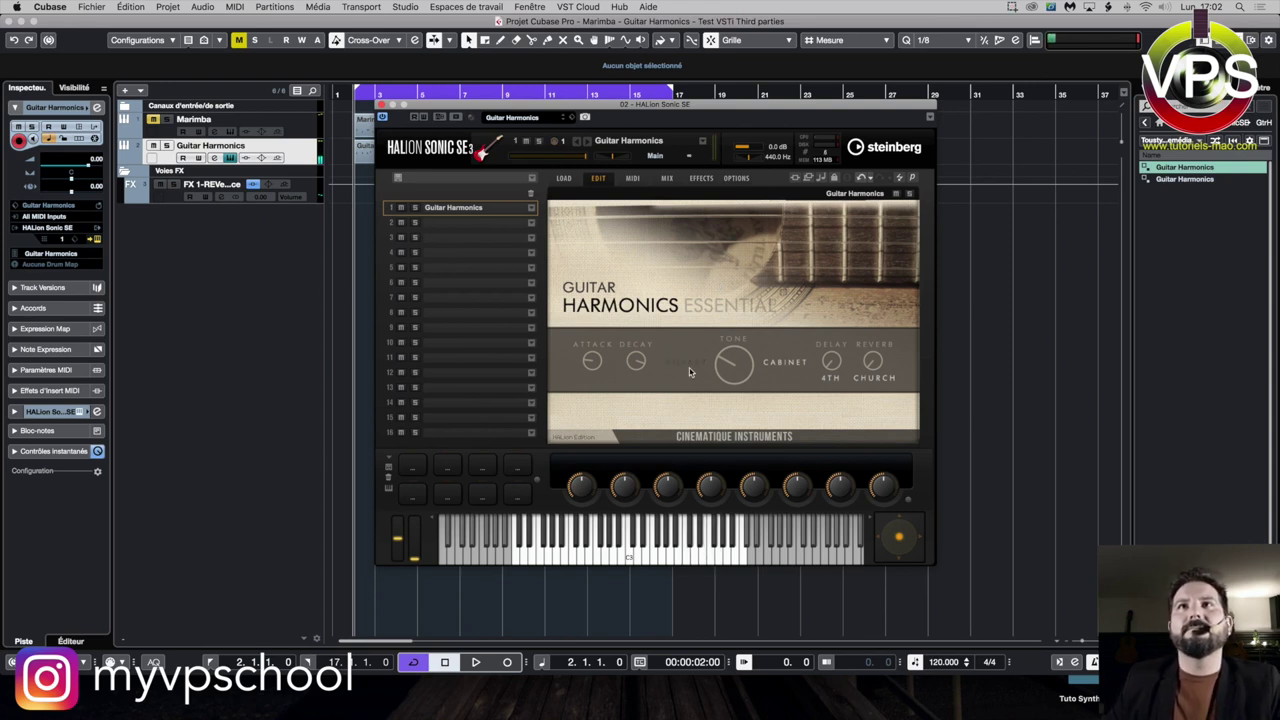
pyautogui.click(700, 362)
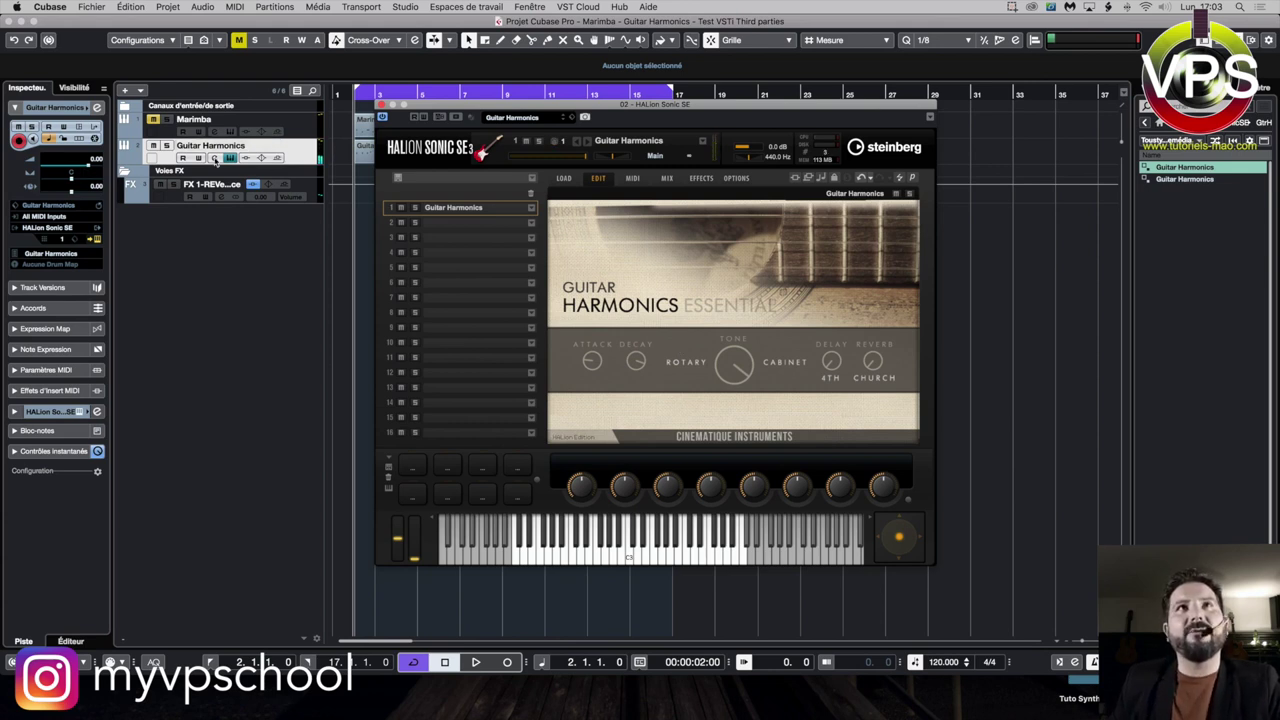
# Step: Open the Guitar Harmonics channel settings, lower the track volume to -8.68 dB, and return to the instrument editor
pyautogui.click(214, 159)
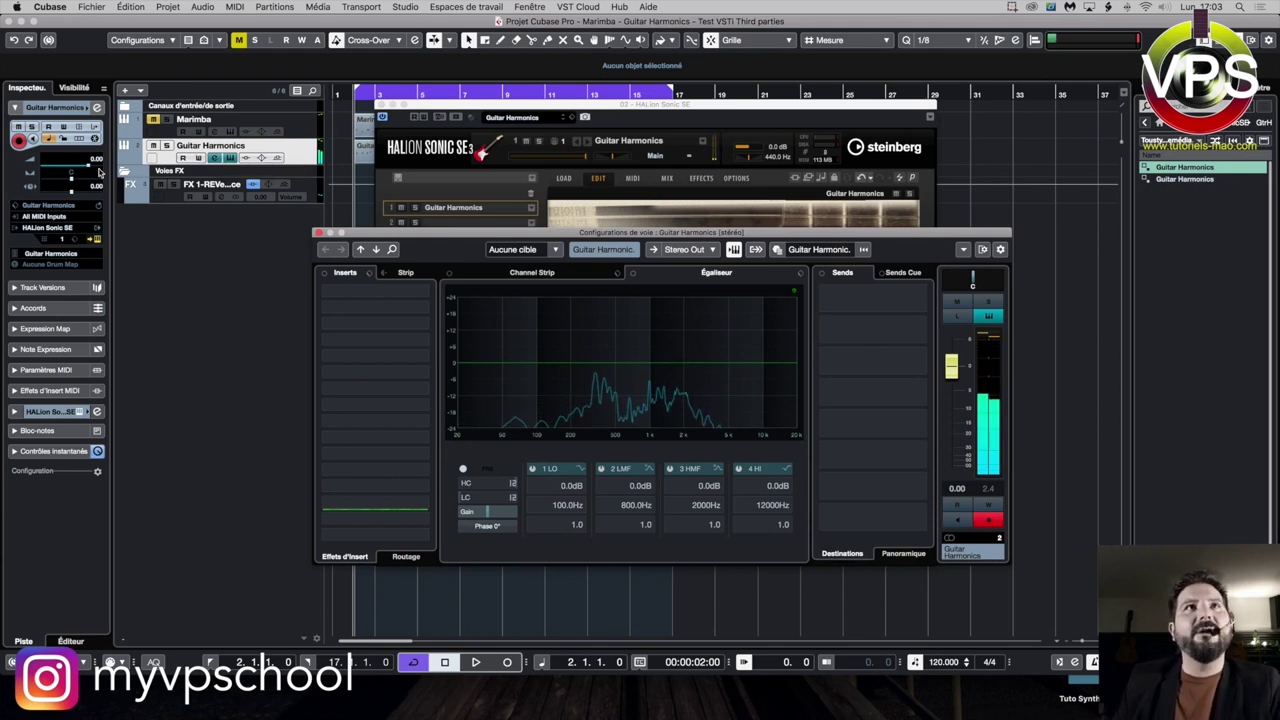
pyautogui.moveTo(80, 168); pyautogui.dragTo(69, 171)
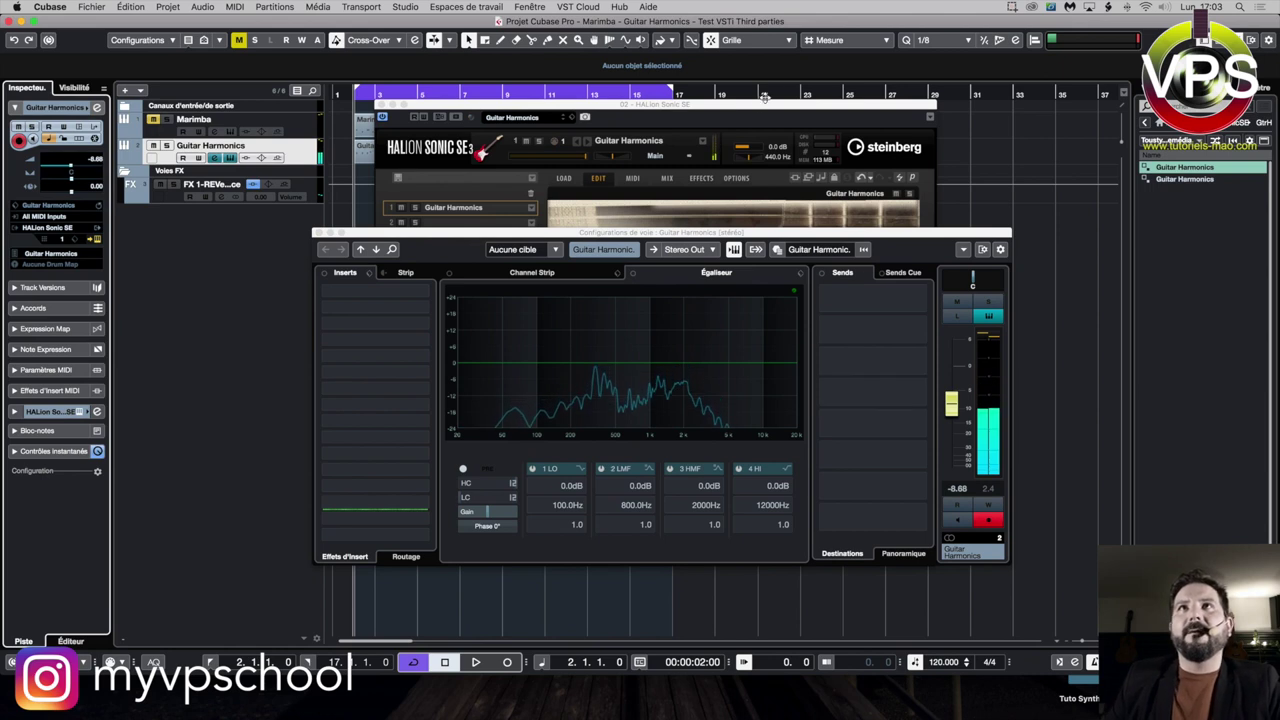
pyautogui.click(735, 108)
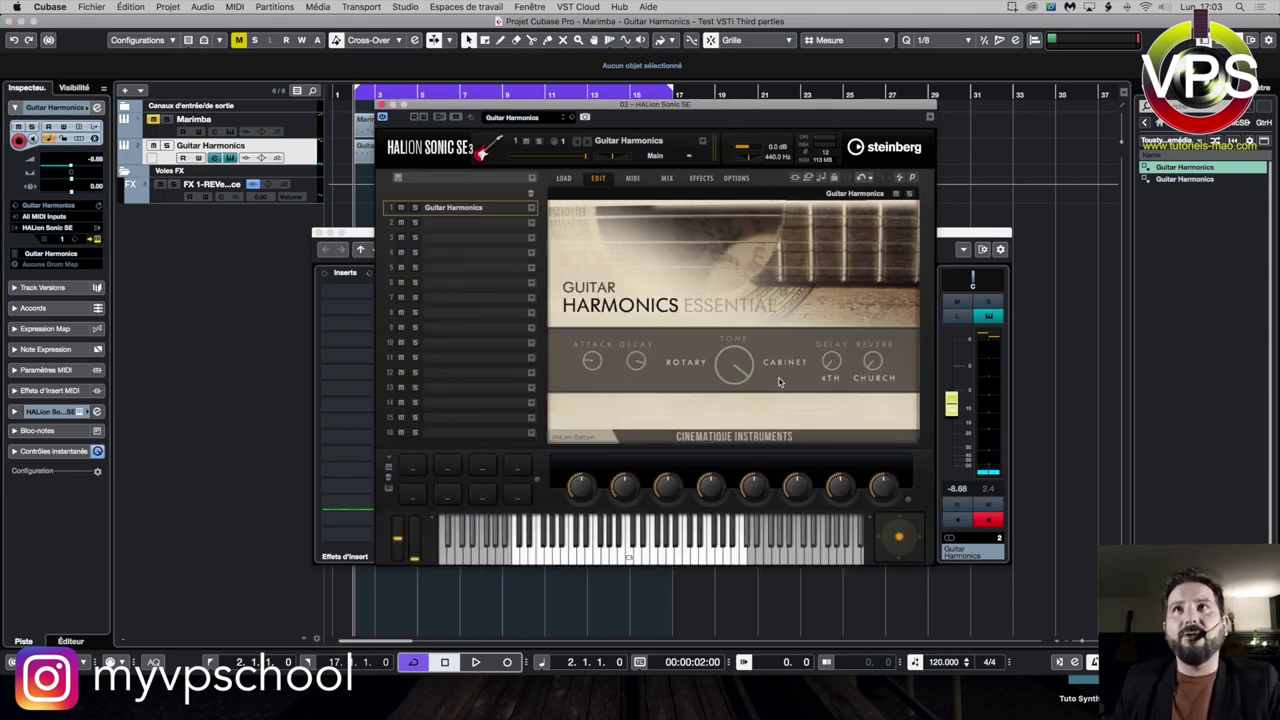
# Step: Turn off Rotary and Cabinet on Guitar Harmonics, then turn Cabinet back on
pyautogui.click(688, 366)
pyautogui.click(788, 367)
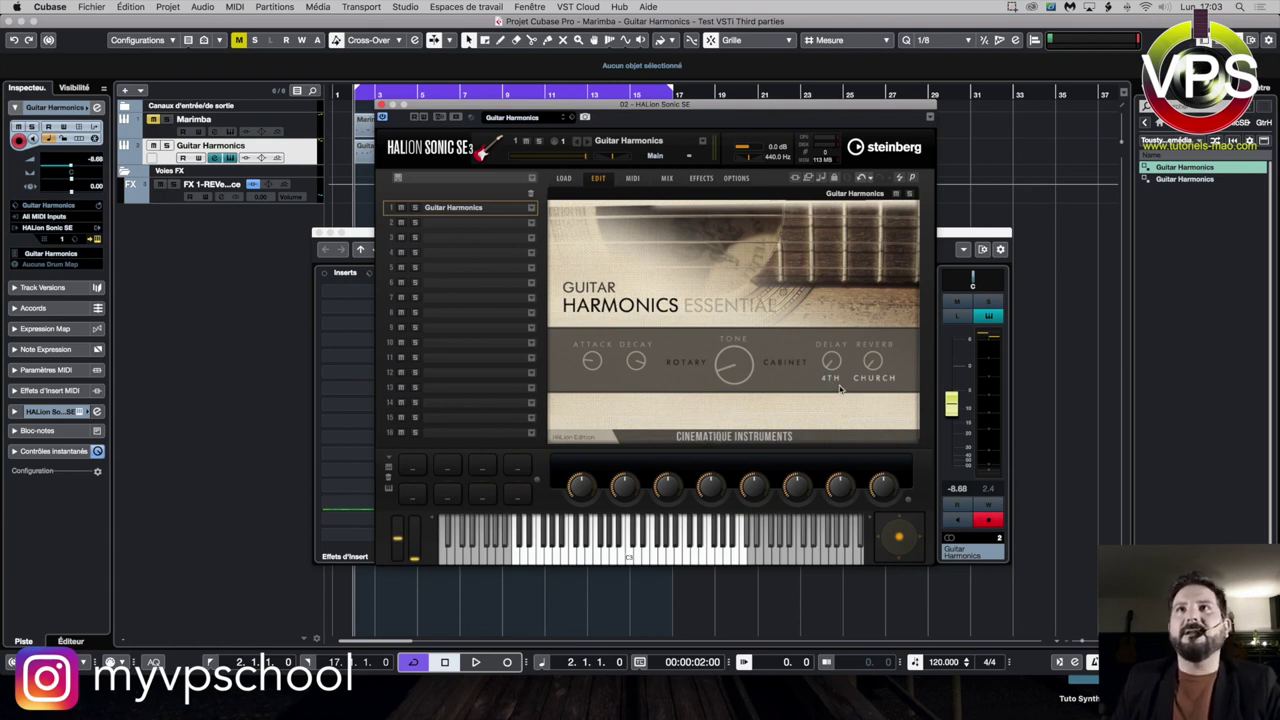
pyautogui.click(782, 364)
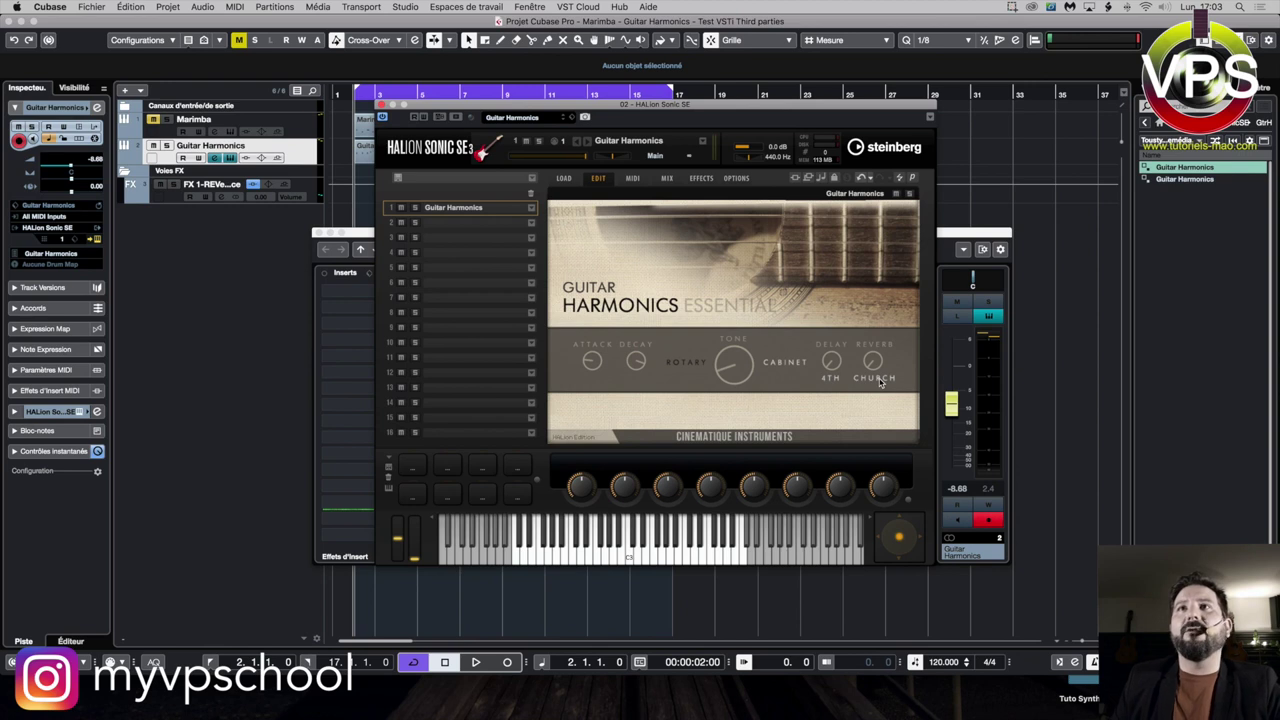
# Step: Cycle through the Guitar Harmonics reverb types, including Infinite, Room and Church, and end on Room
pyautogui.click(880, 379)
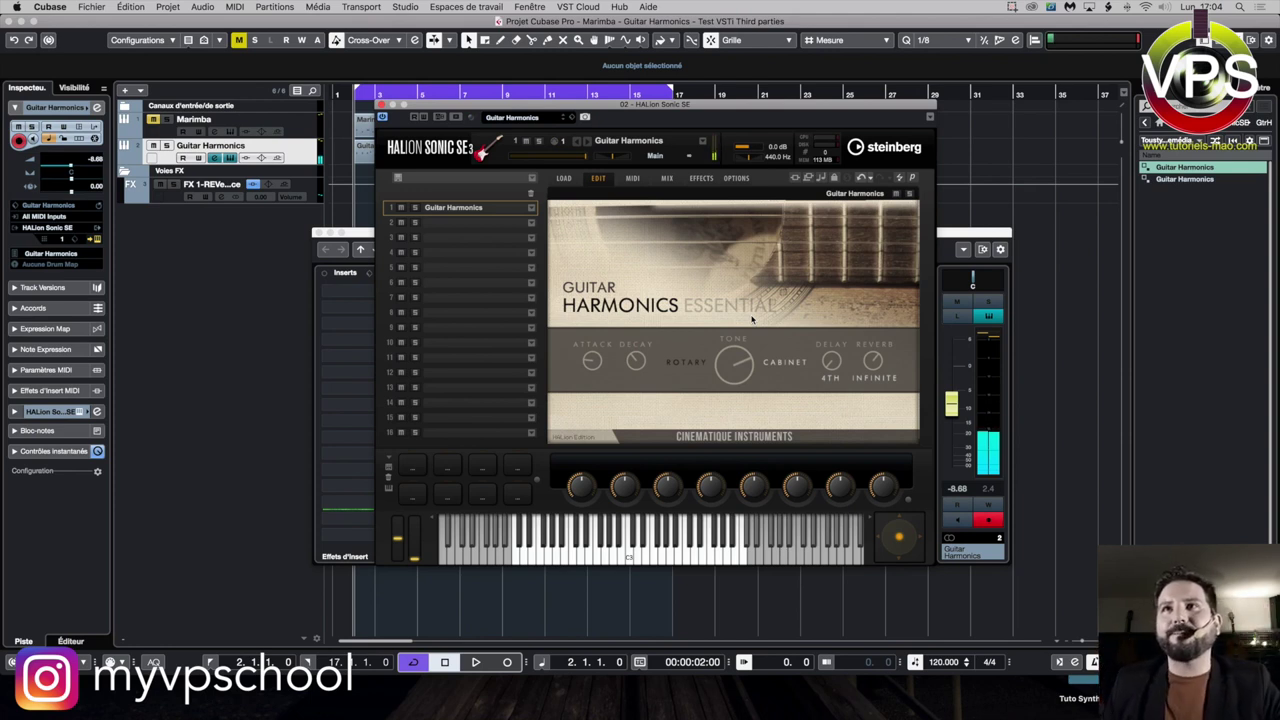
pyautogui.moveTo(873, 370); pyautogui.dragTo(879, 395)
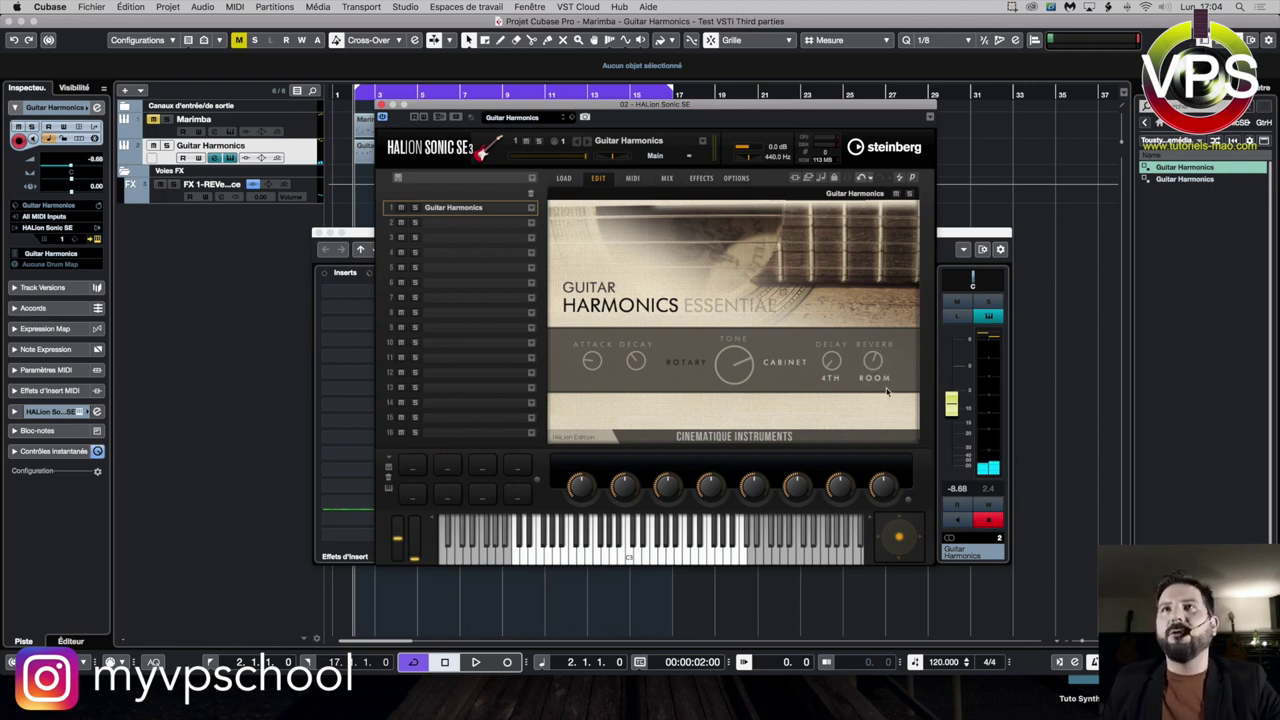
pyautogui.click(885, 383)
pyautogui.moveTo(885, 387); pyautogui.dragTo(912, 390)
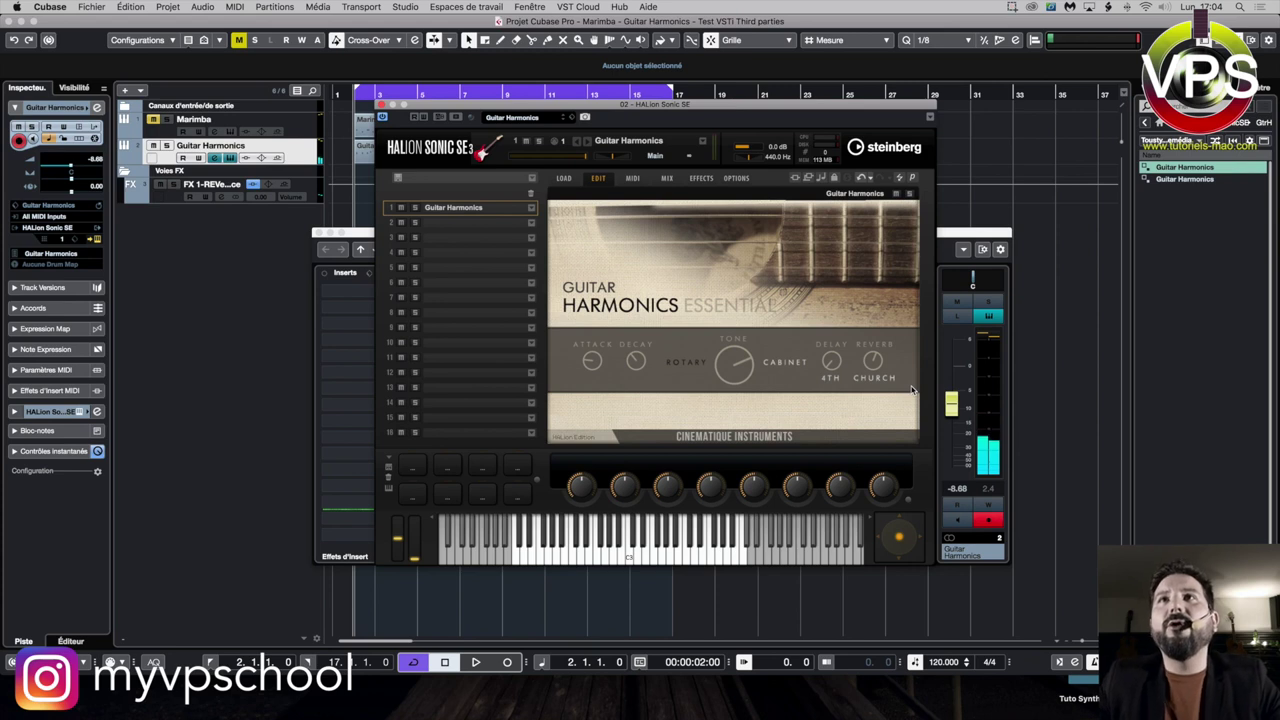
pyautogui.moveTo(872, 384); pyautogui.dragTo(931, 417)
pyautogui.moveTo(882, 380); pyautogui.dragTo(888, 390)
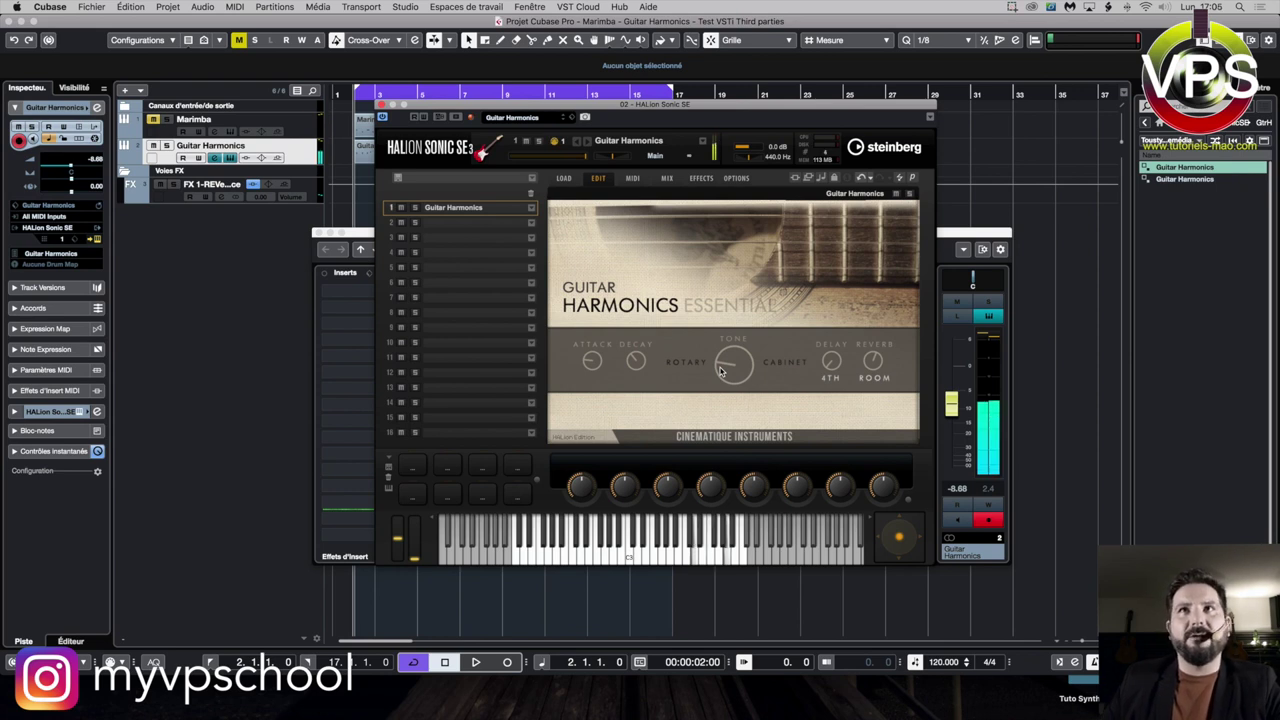
# Step: Unmute Marimba, close the instrument editor, raise the Guitar Harmonics volume to -4.28 dB, and play both tracks
pyautogui.click(153, 120)
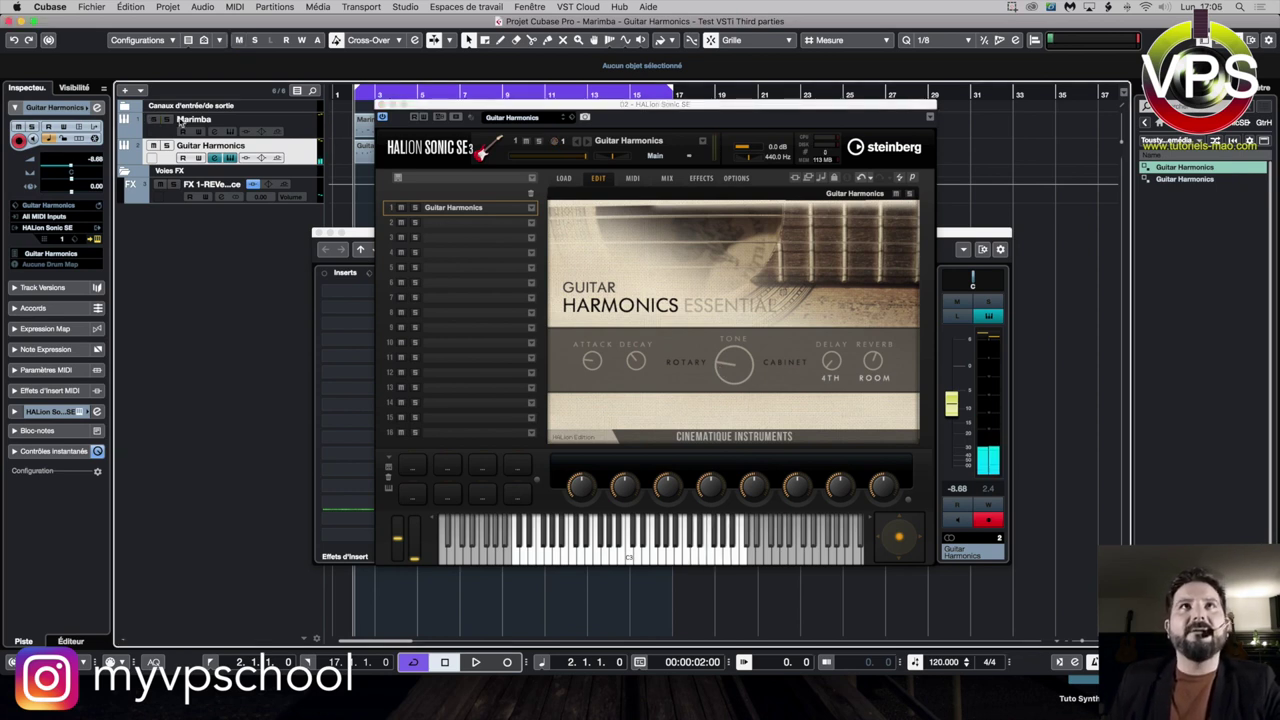
pyautogui.click(381, 105)
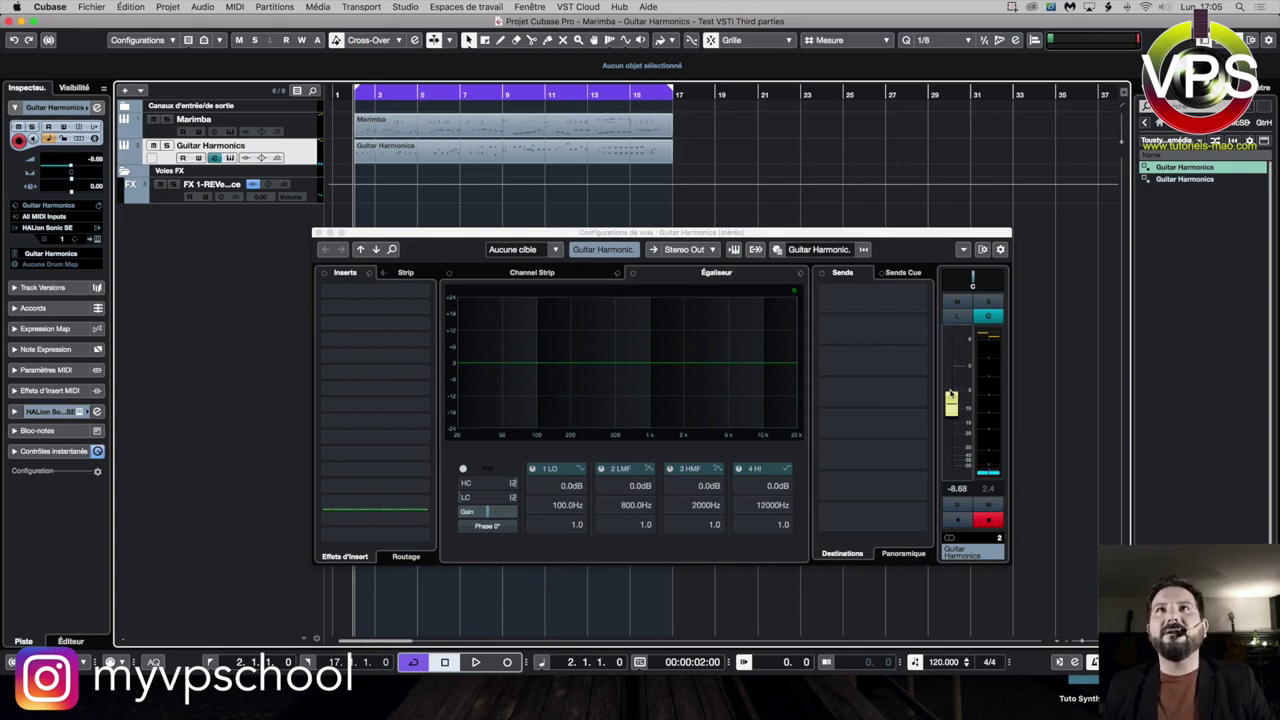
pyautogui.moveTo(951, 403); pyautogui.dragTo(953, 389)
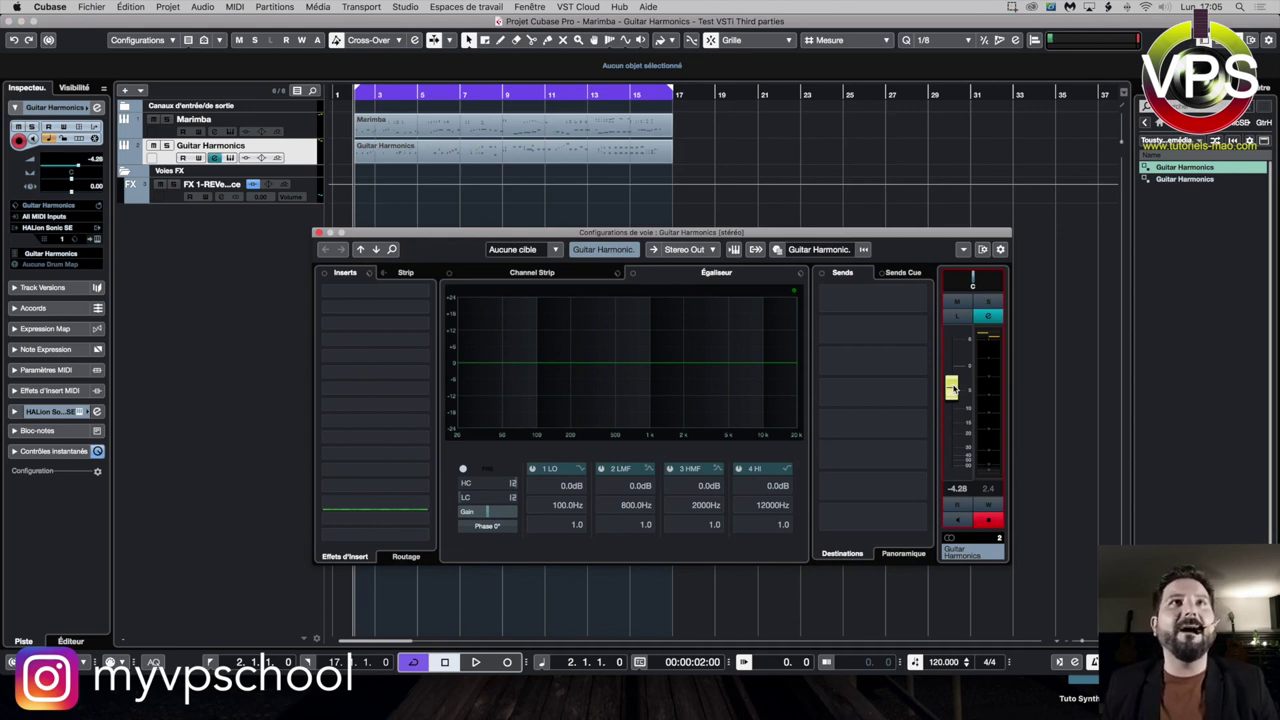
pyautogui.press('space')
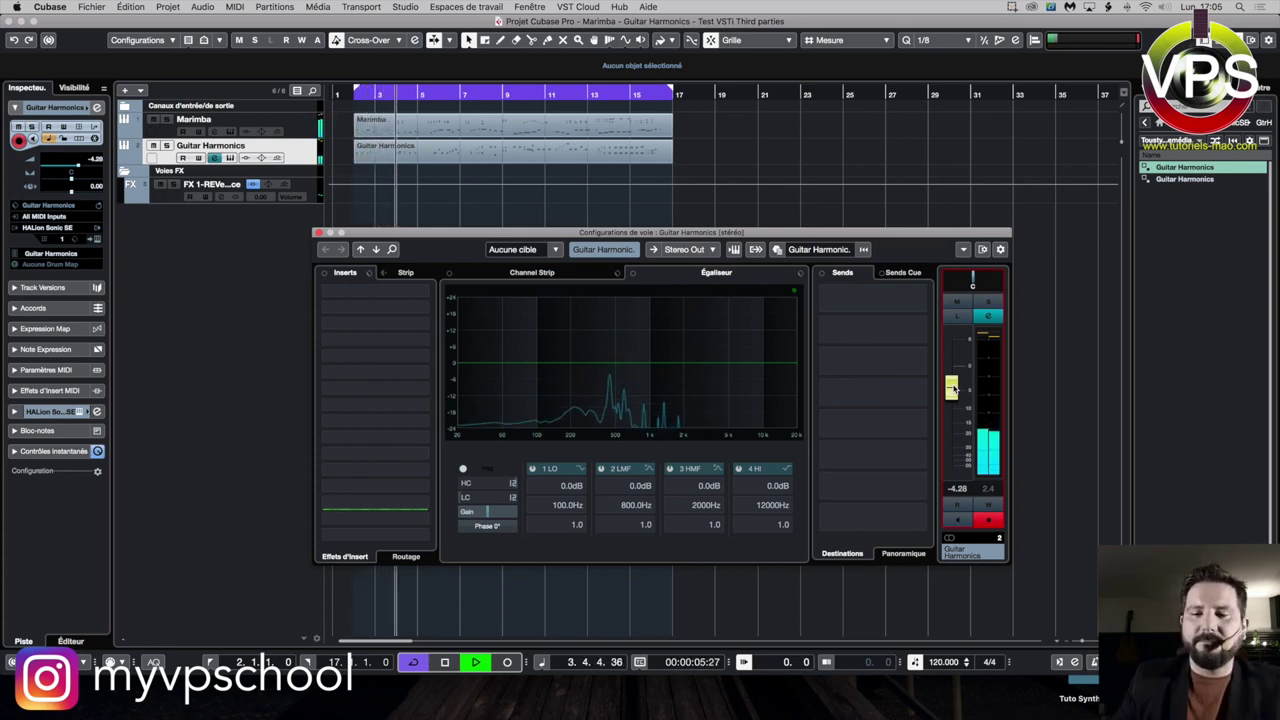
# Step: Raise the Guitar Harmonics track volume to -0.44 dB and stop playback
pyautogui.moveTo(975, 388); pyautogui.dragTo(957, 373)
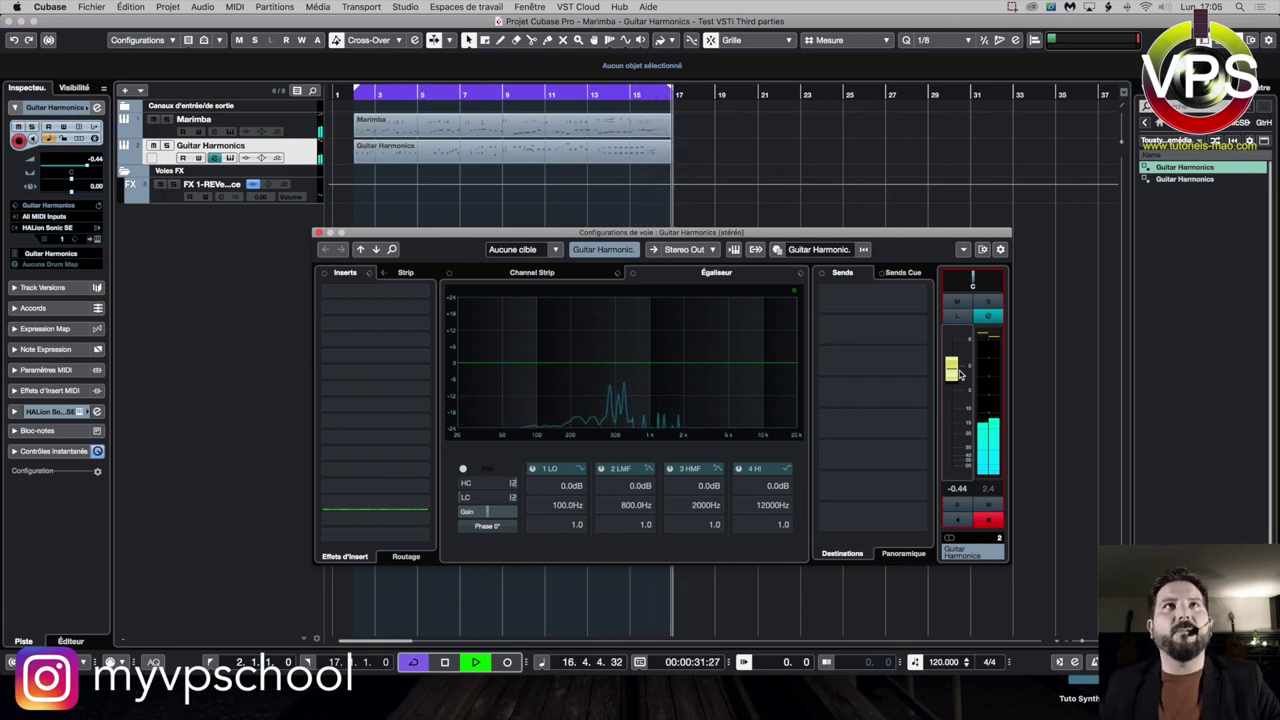
pyautogui.press('space')
# Step: Solo and play the Marimba track, open its instrument editor, and lower the wood layer of the Soft sound to its minimum
pyautogui.click(166, 129)
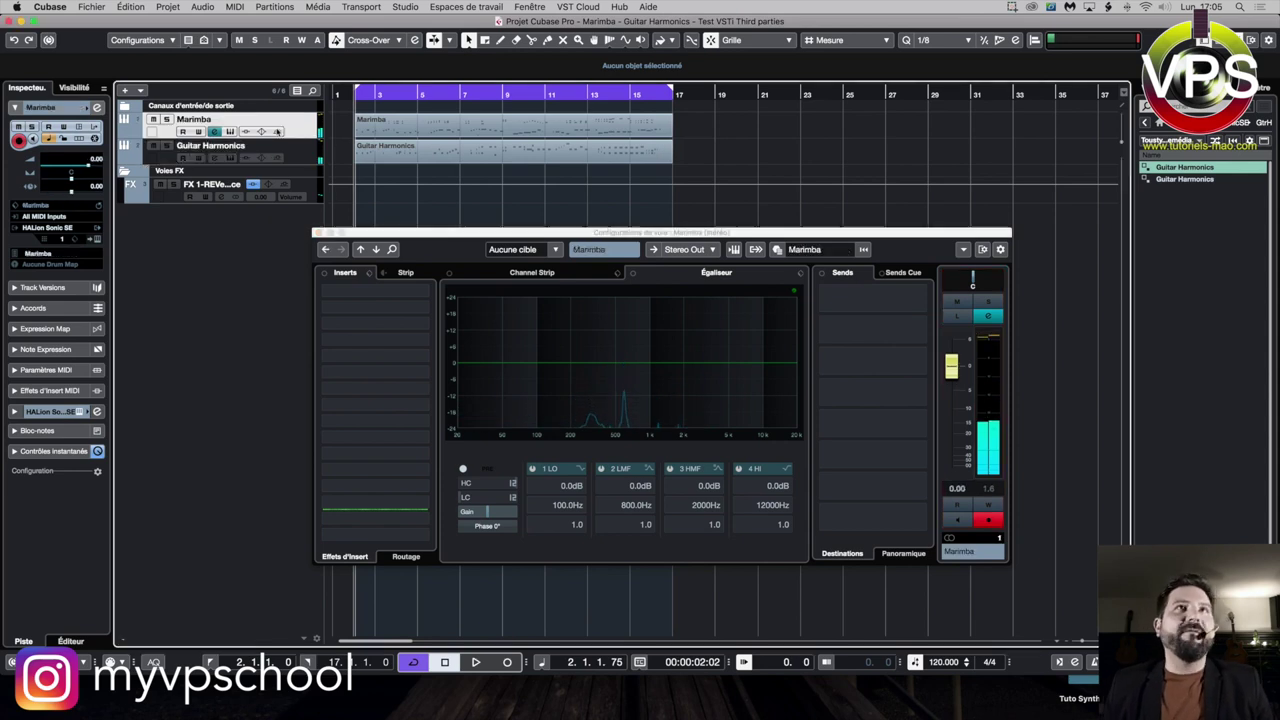
pyautogui.click(167, 120)
pyautogui.press('space')
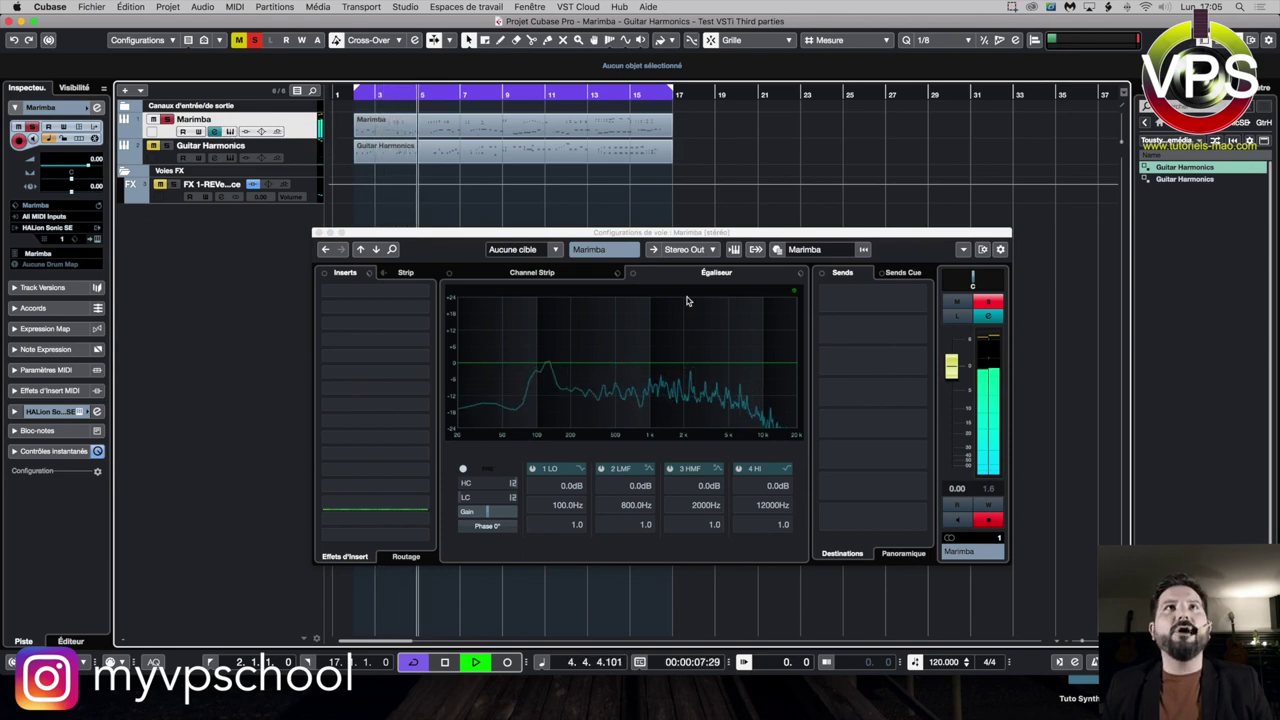
pyautogui.press('space')
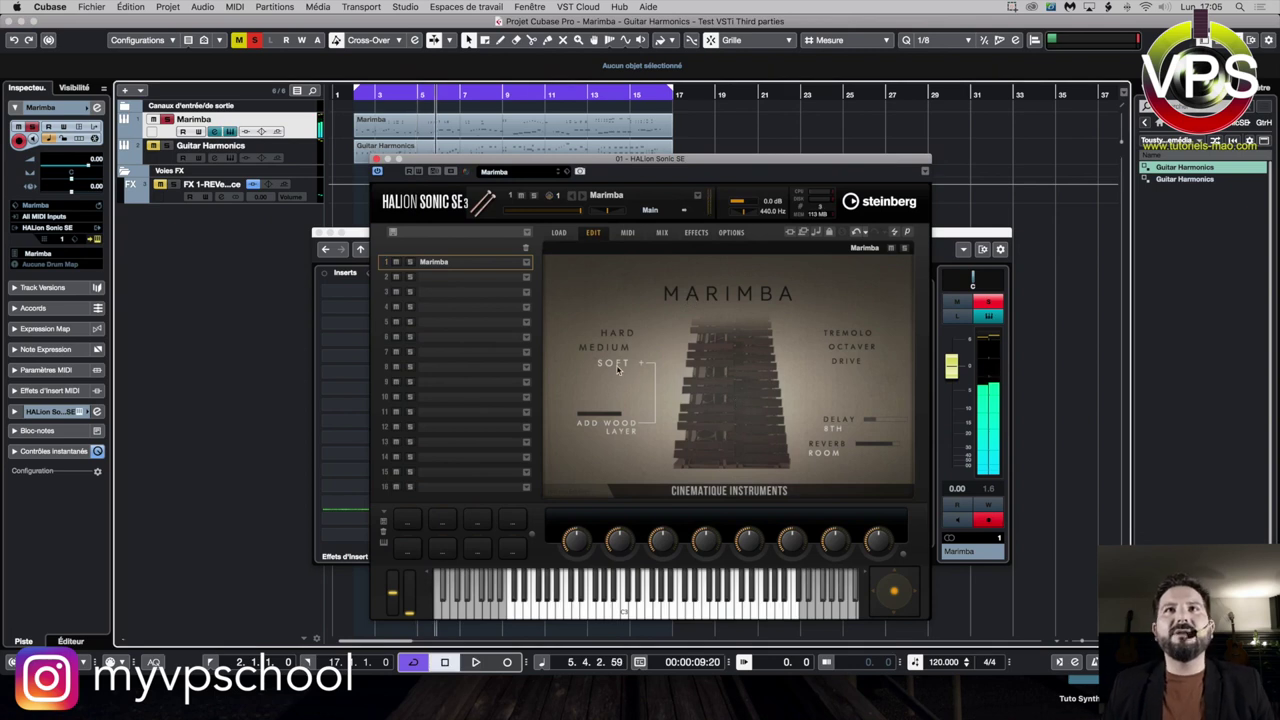
pyautogui.press('space')
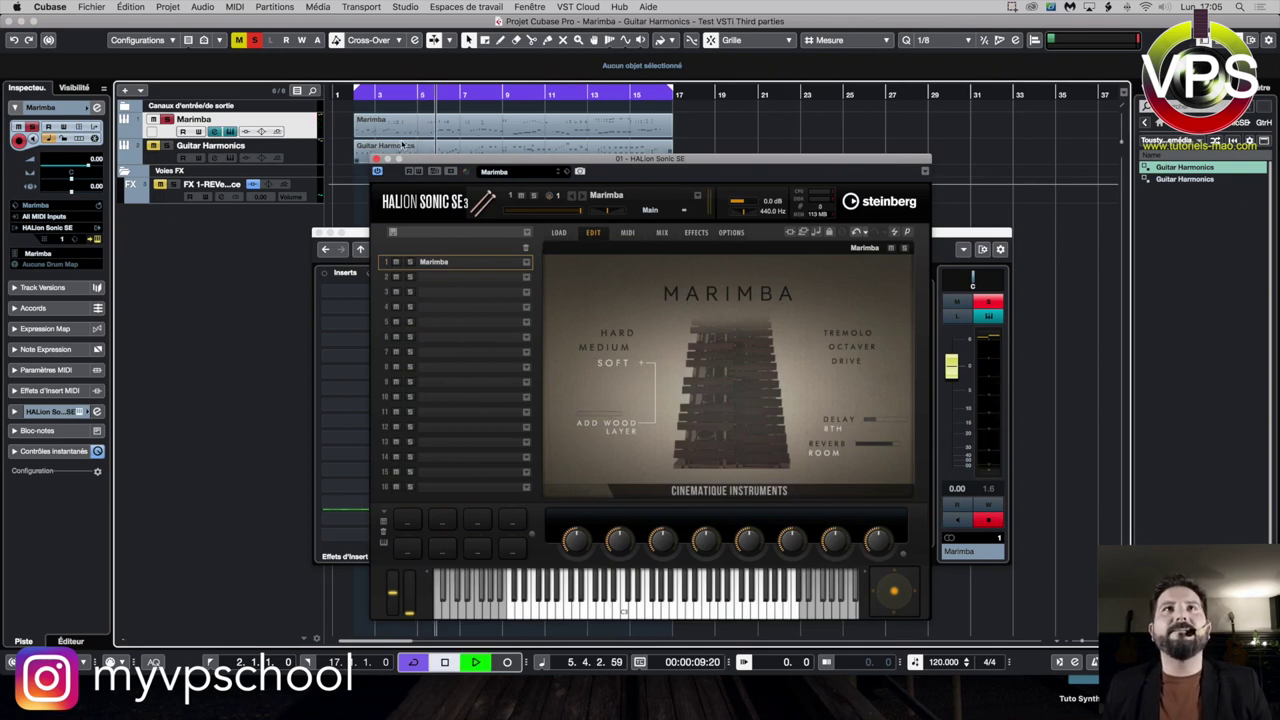
# Step: Set the Marimba track volume to 0.32 dB and switch the instrument's mallet sound from Soft to Medium during playback
pyautogui.click(952, 366)
pyautogui.click(711, 174)
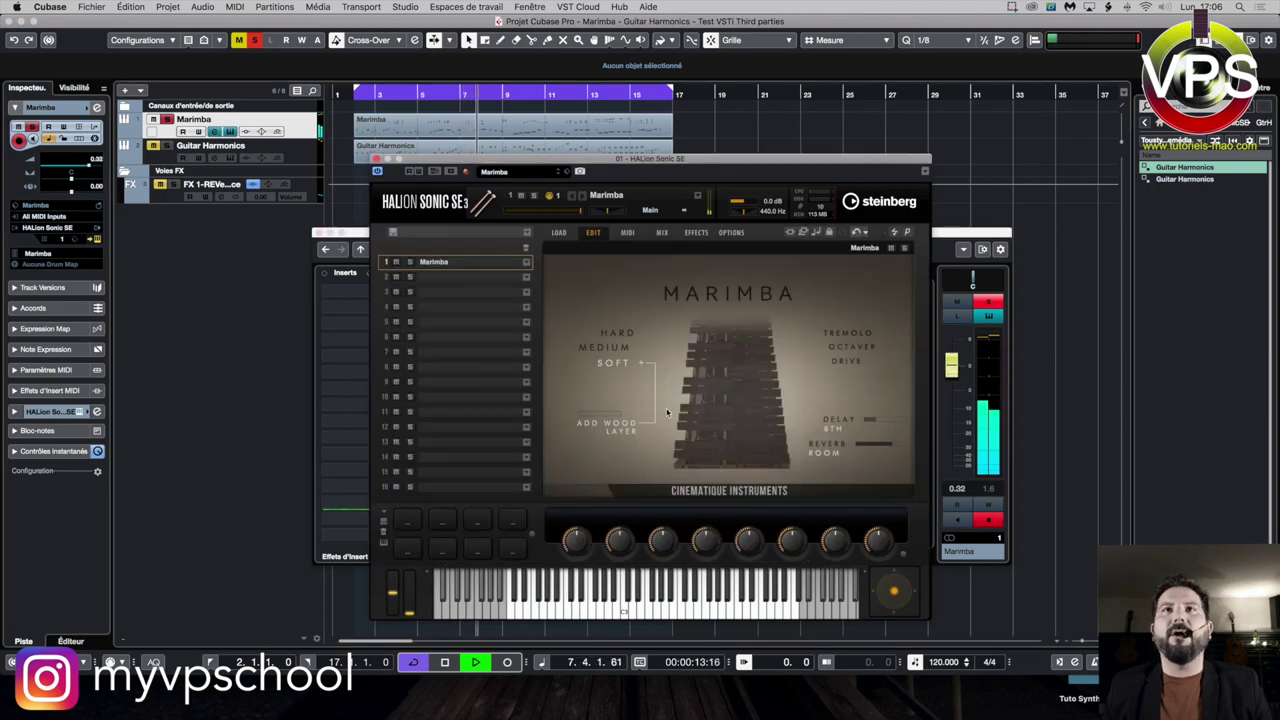
pyautogui.click(607, 348)
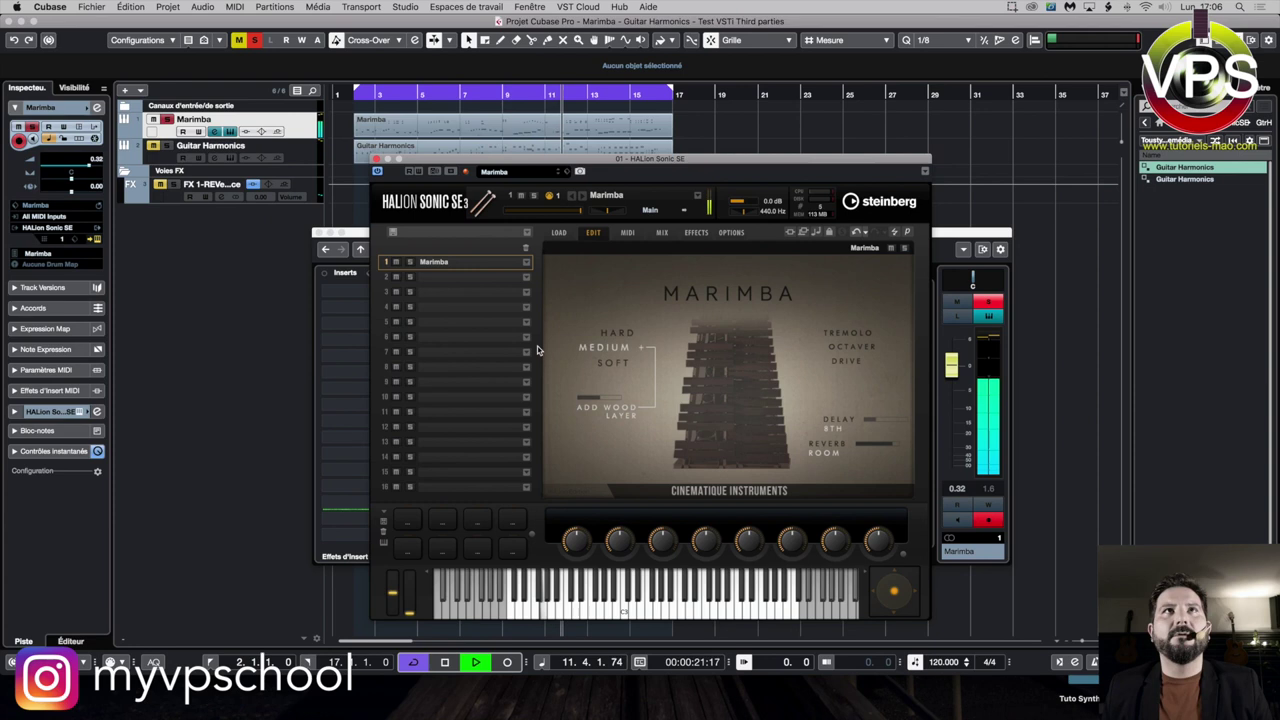
# Step: Solo Guitar Harmonics instead of Marimba, open its instrument editor, and switch the reverb type to Church
pyautogui.click(168, 146)
pyautogui.click(168, 119)
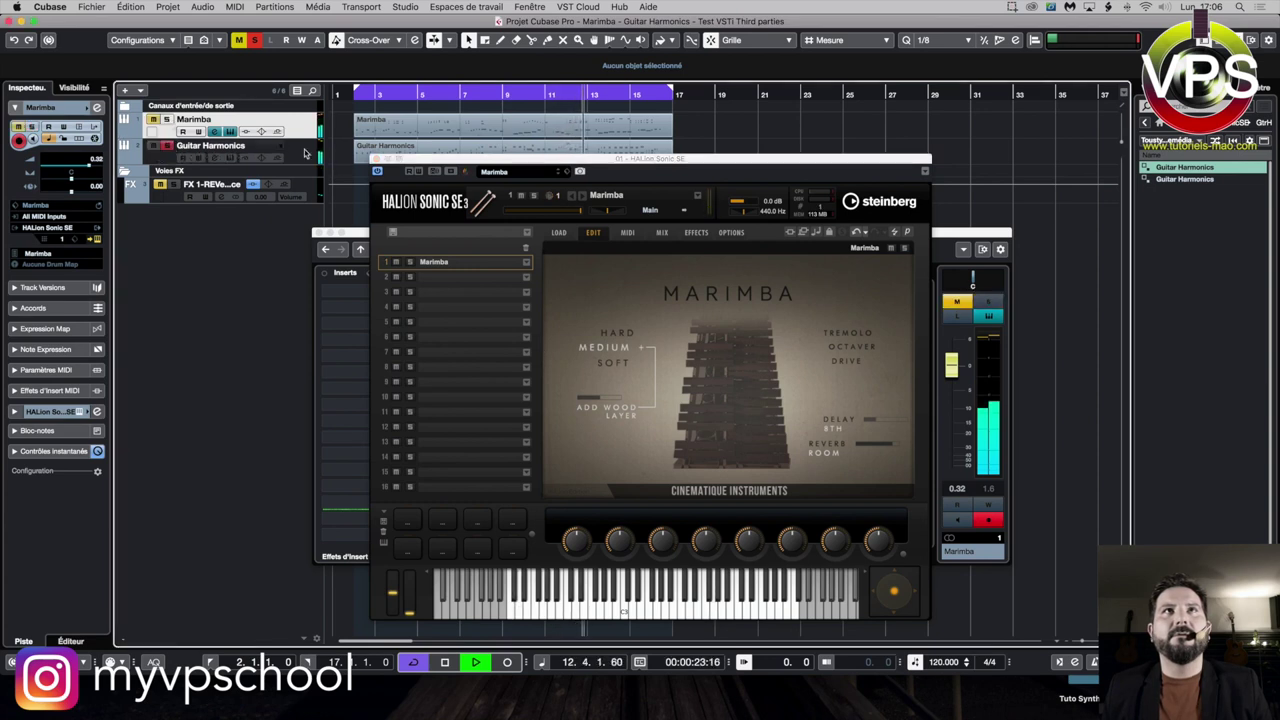
pyautogui.moveTo(452, 168); pyautogui.dragTo(503, 178)
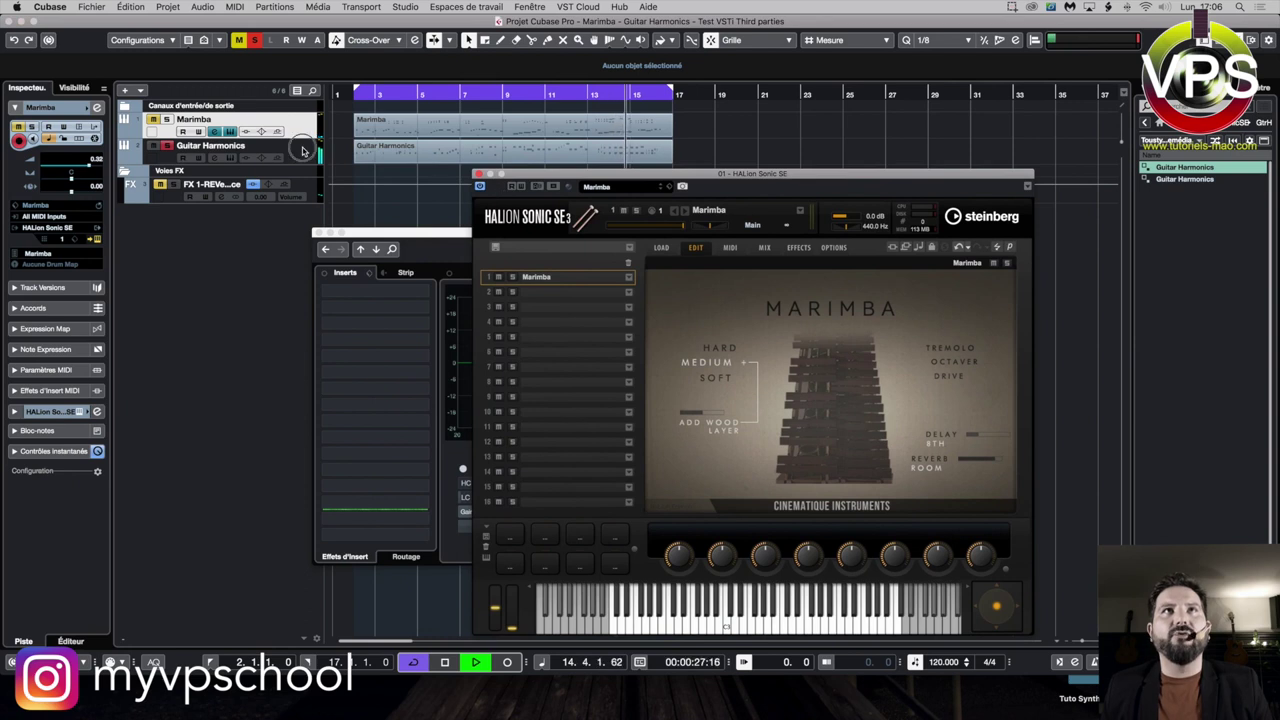
pyautogui.click(236, 162)
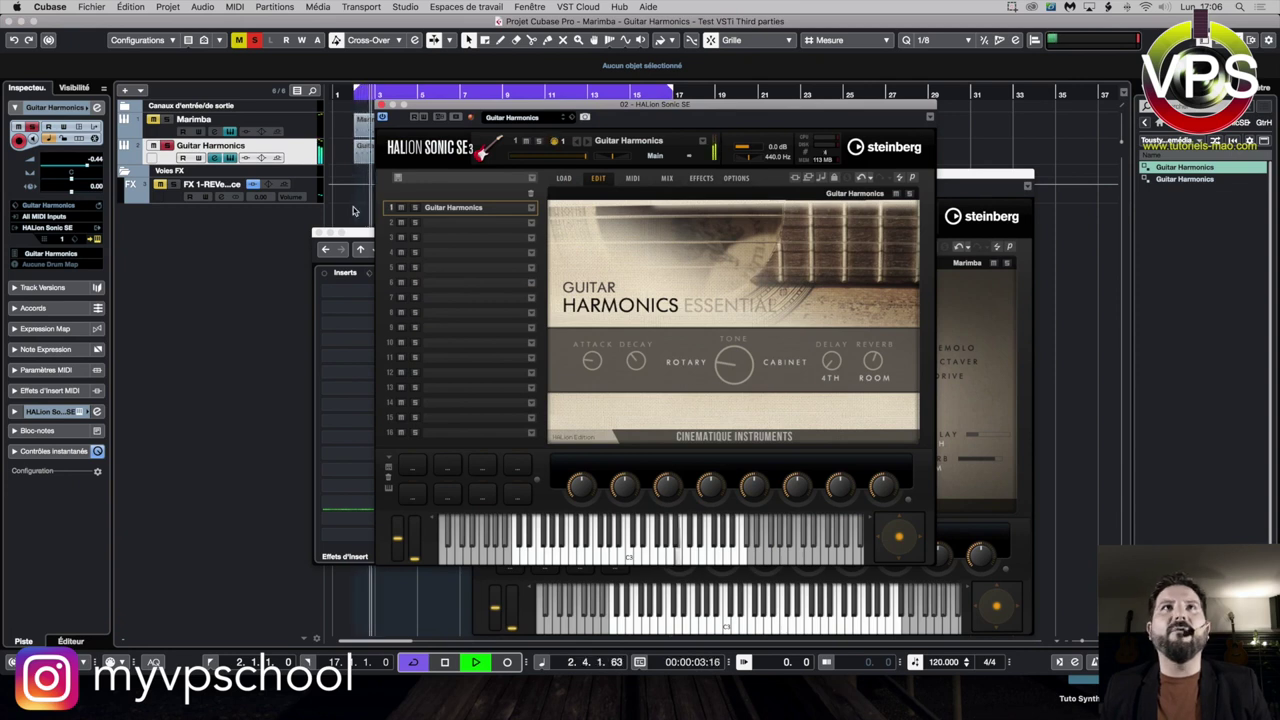
pyautogui.press('space')
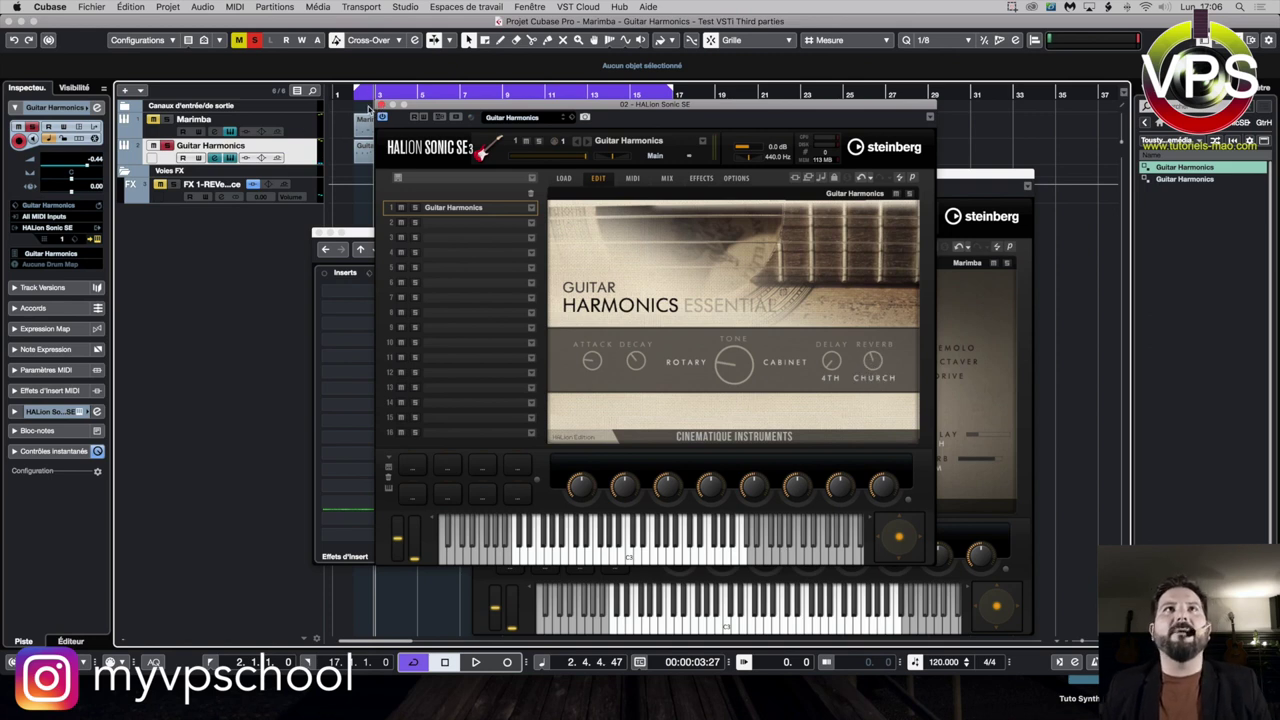
# Step: Close the Guitar Harmonics editor, clear the solo, and play both tracks together from bar 2
pyautogui.click(360, 117)
pyautogui.click(382, 116)
pyautogui.click(358, 95)
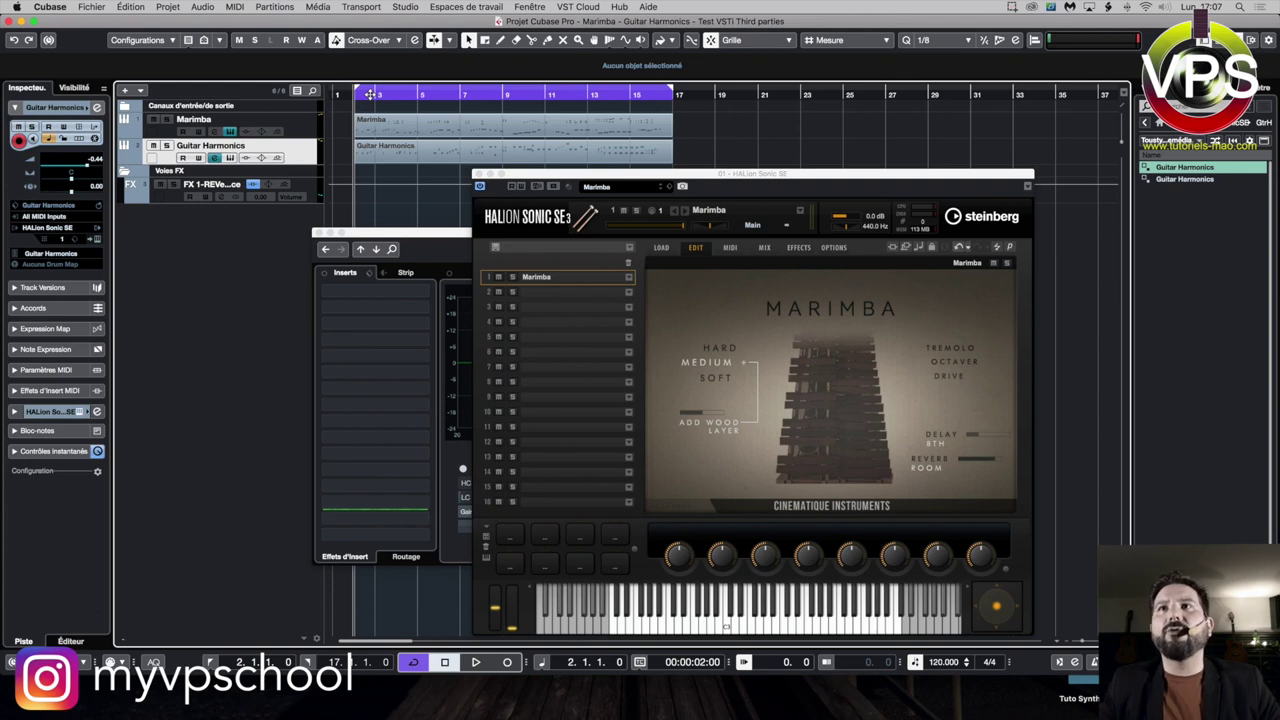
pyautogui.press('space')
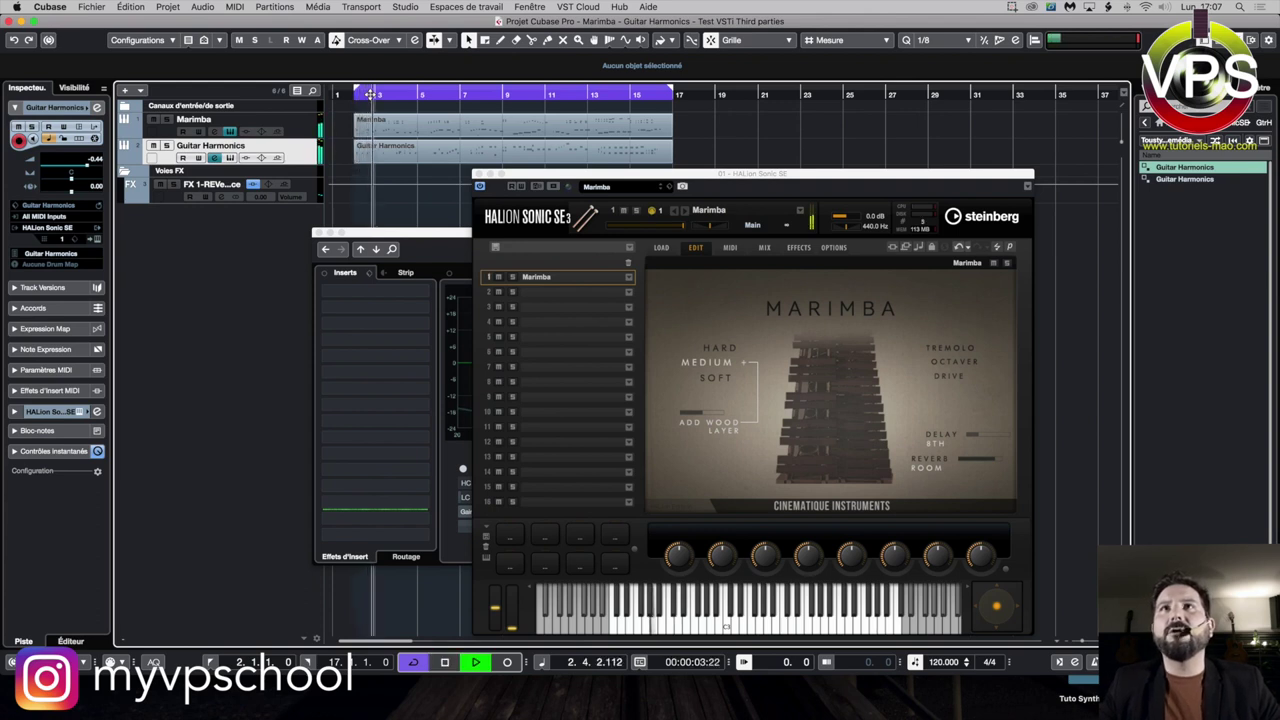